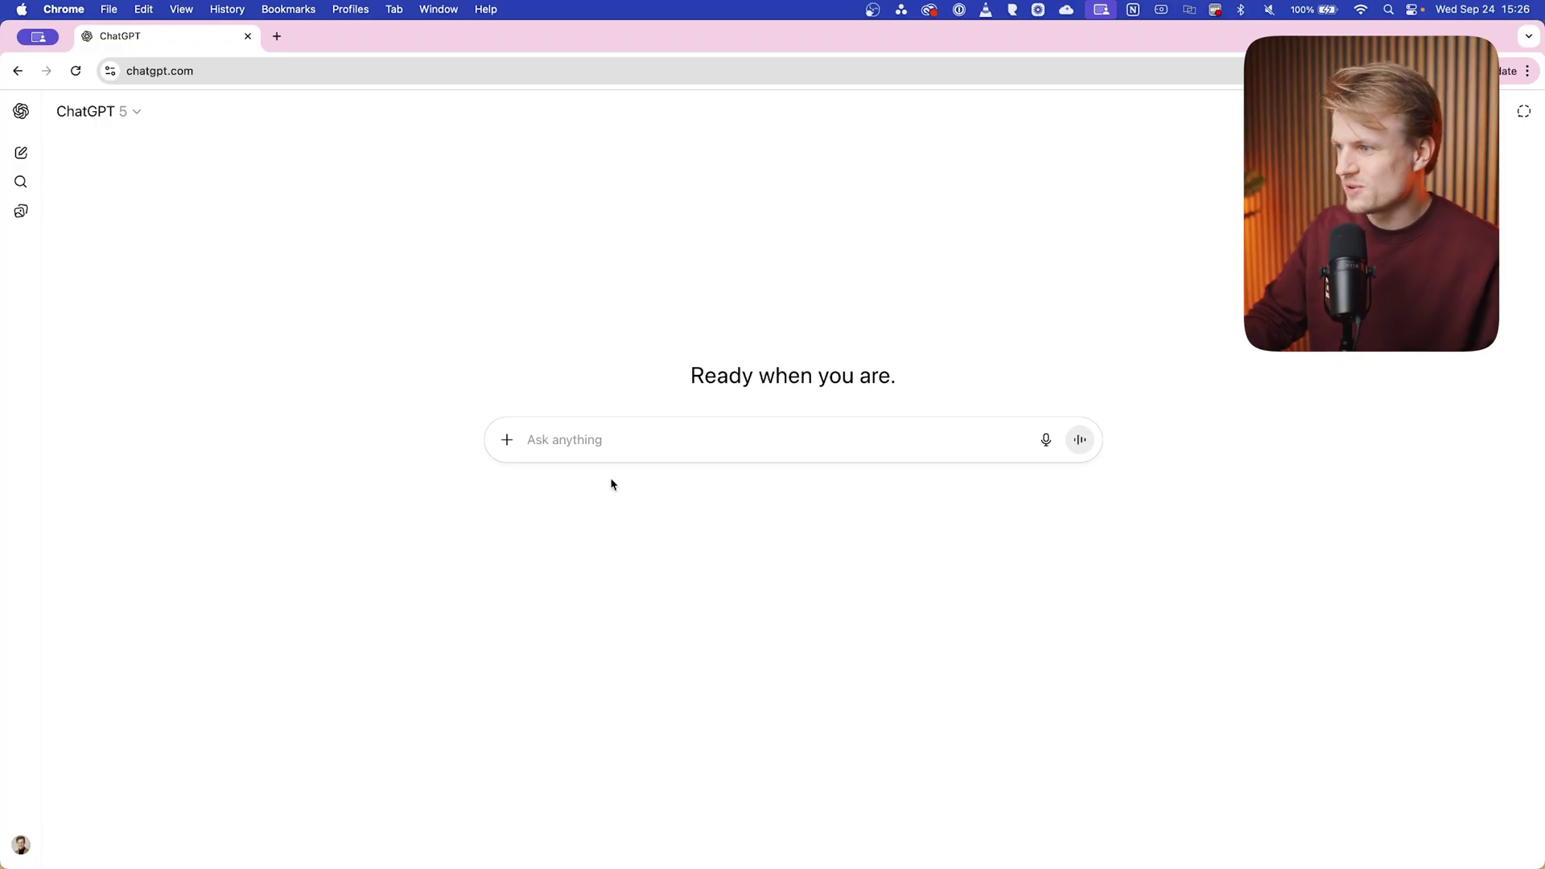
- Show the Transcript panel for the Tom X Simon_Interview_FinalEdit sequence in Premiere Pro
left_click(576, 438)
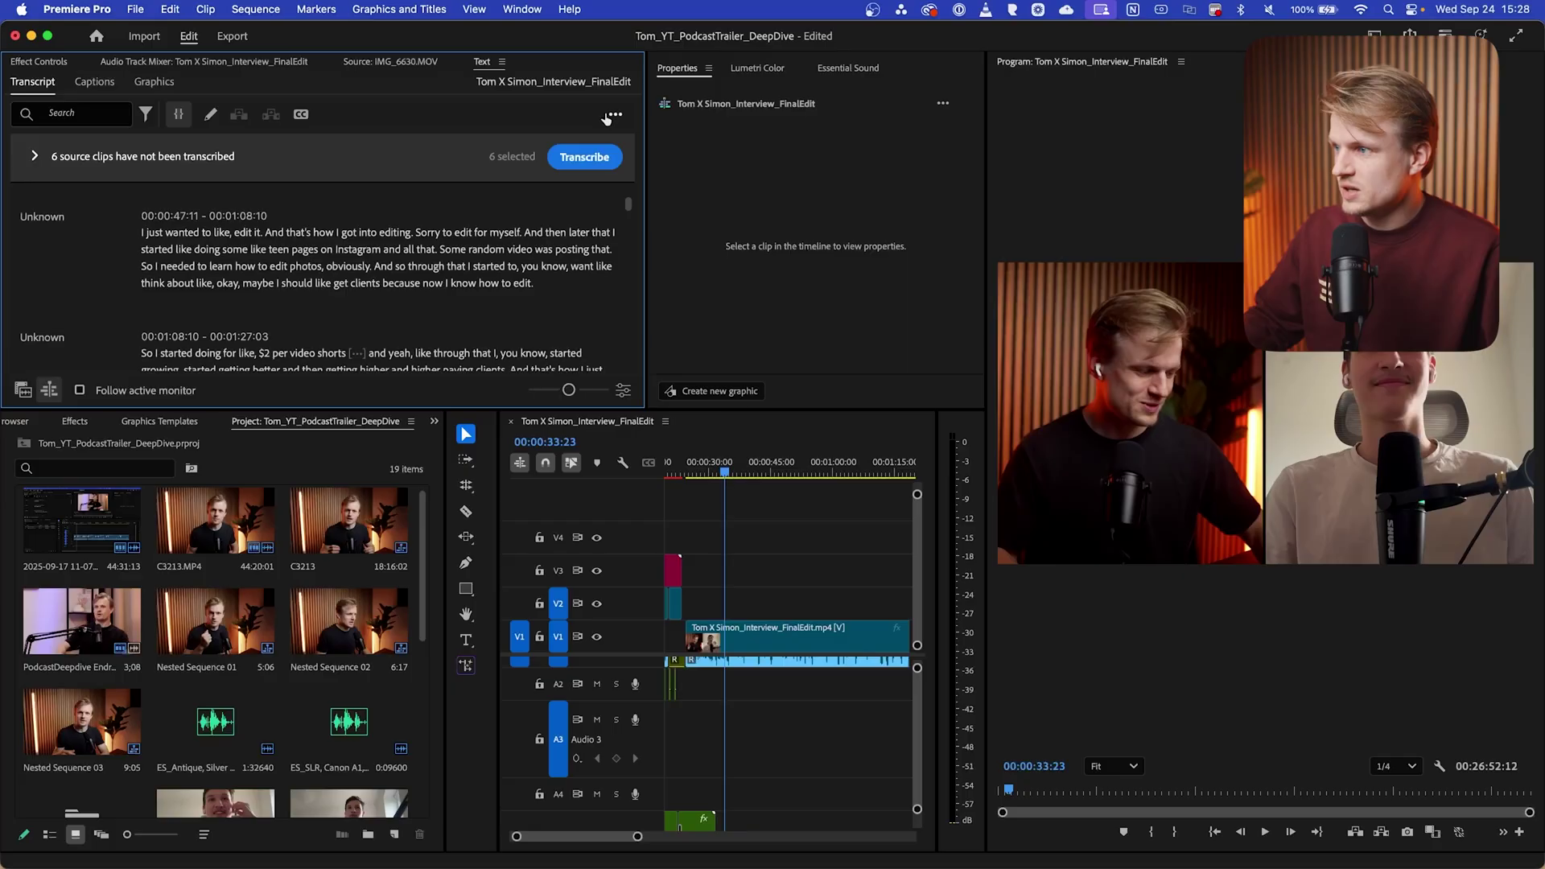
- Export the transcript as a text file to Downloads and paste the clip-extraction prompt
left_click(615, 114)
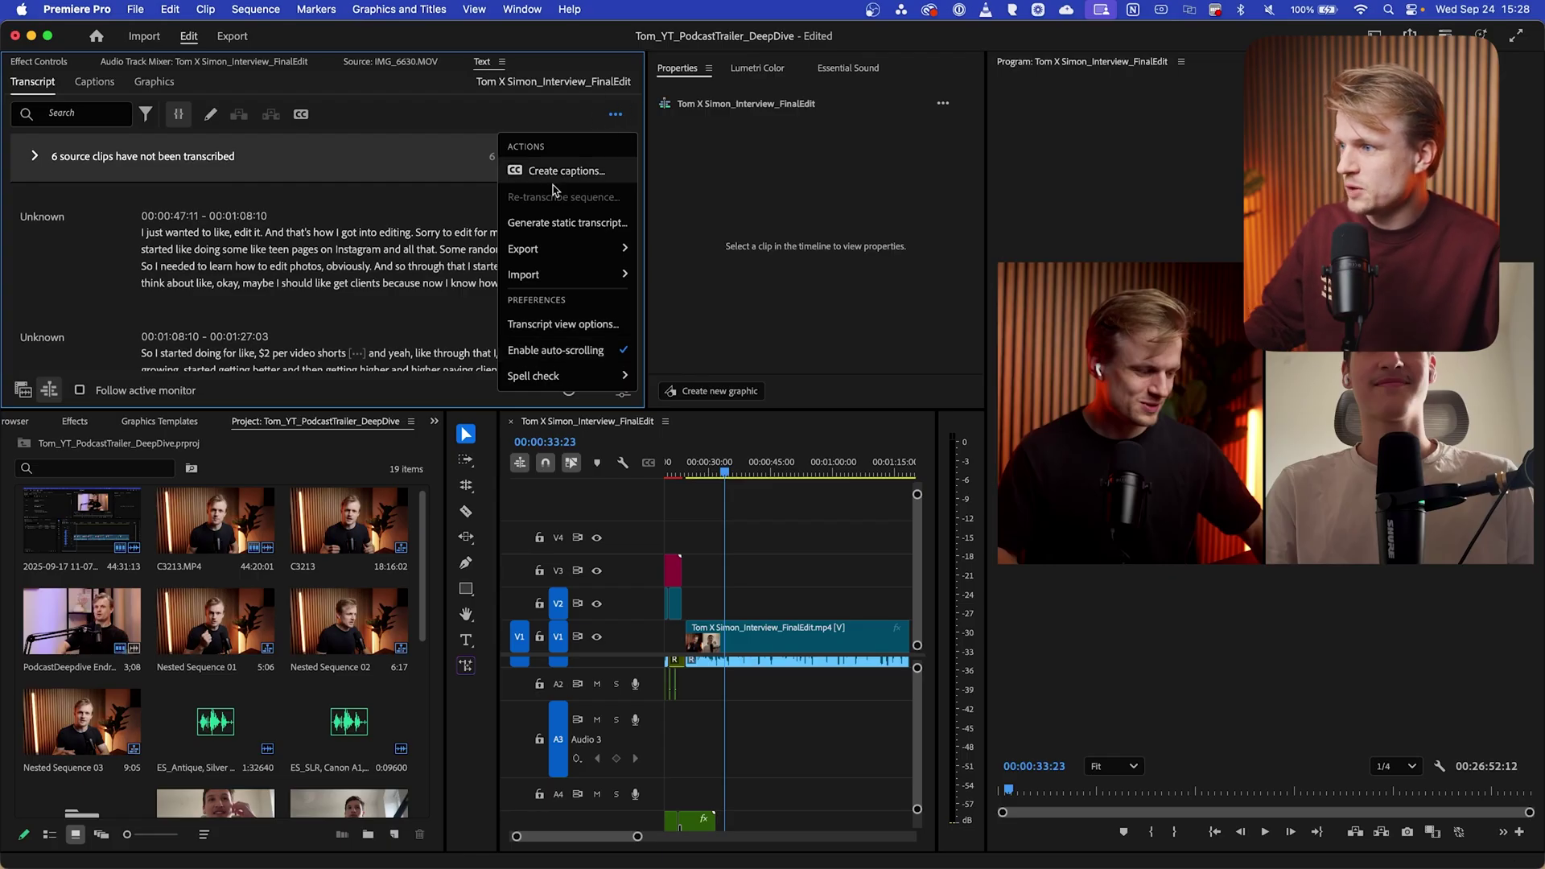
mouse_move(565, 246)
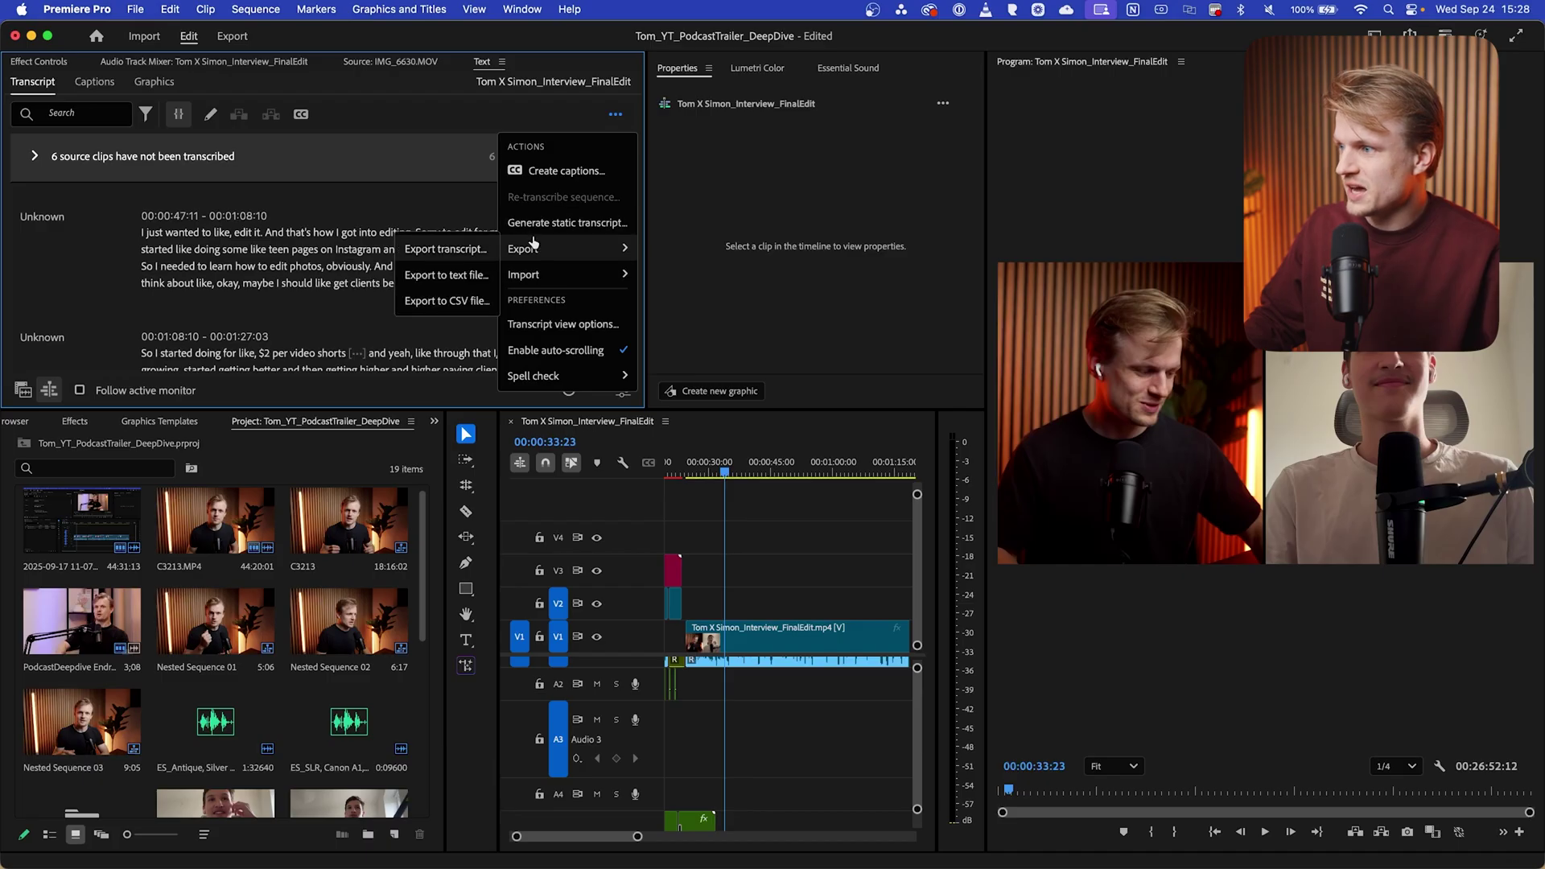
left_click(463, 274)
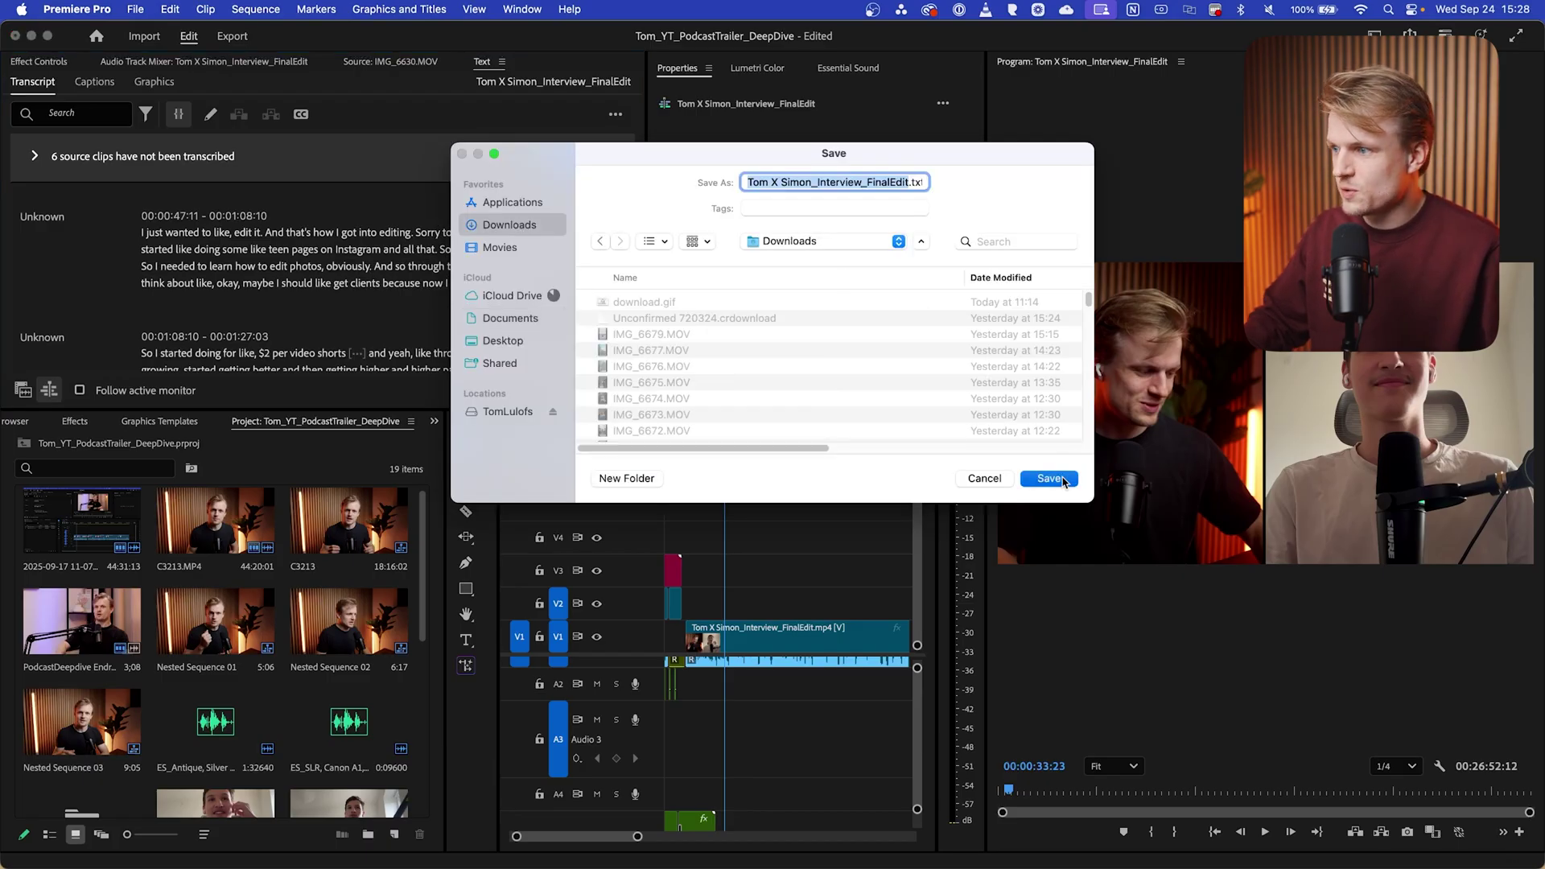
left_click(1049, 479)
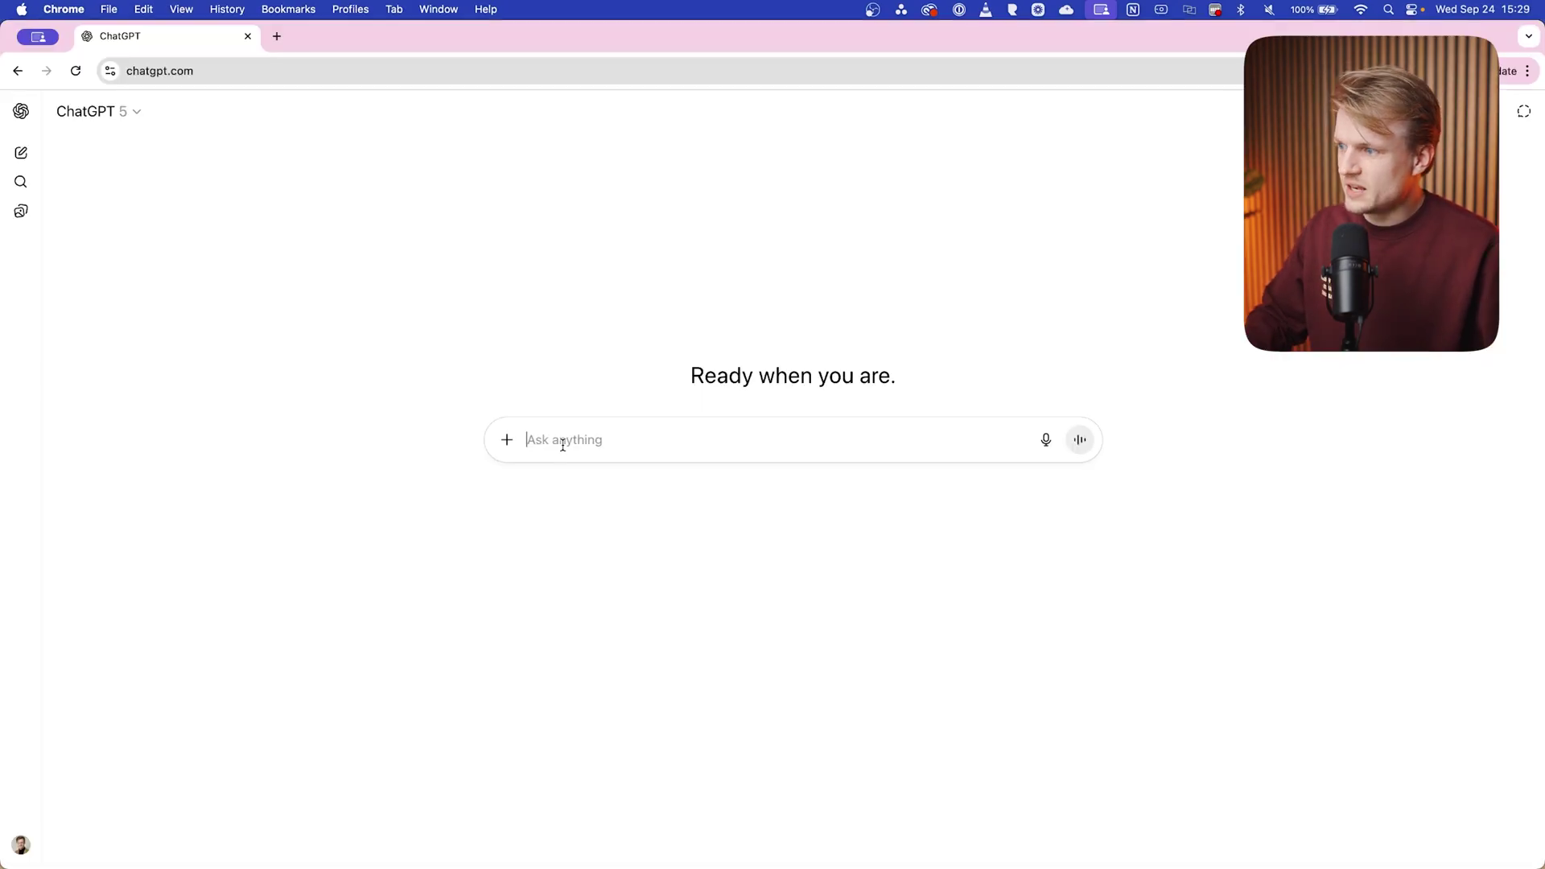
type("You are a professional video editor. I will paste a transcript below. Extract the **5 best short clips** (max 30 seconds each) that would make engaging social media posts. For each clip, give me: 1. The exact text. 2. The start and end timestamps (if available). 3. A short note on why this clip works (hook, emotion, insight, humor, etc.).")
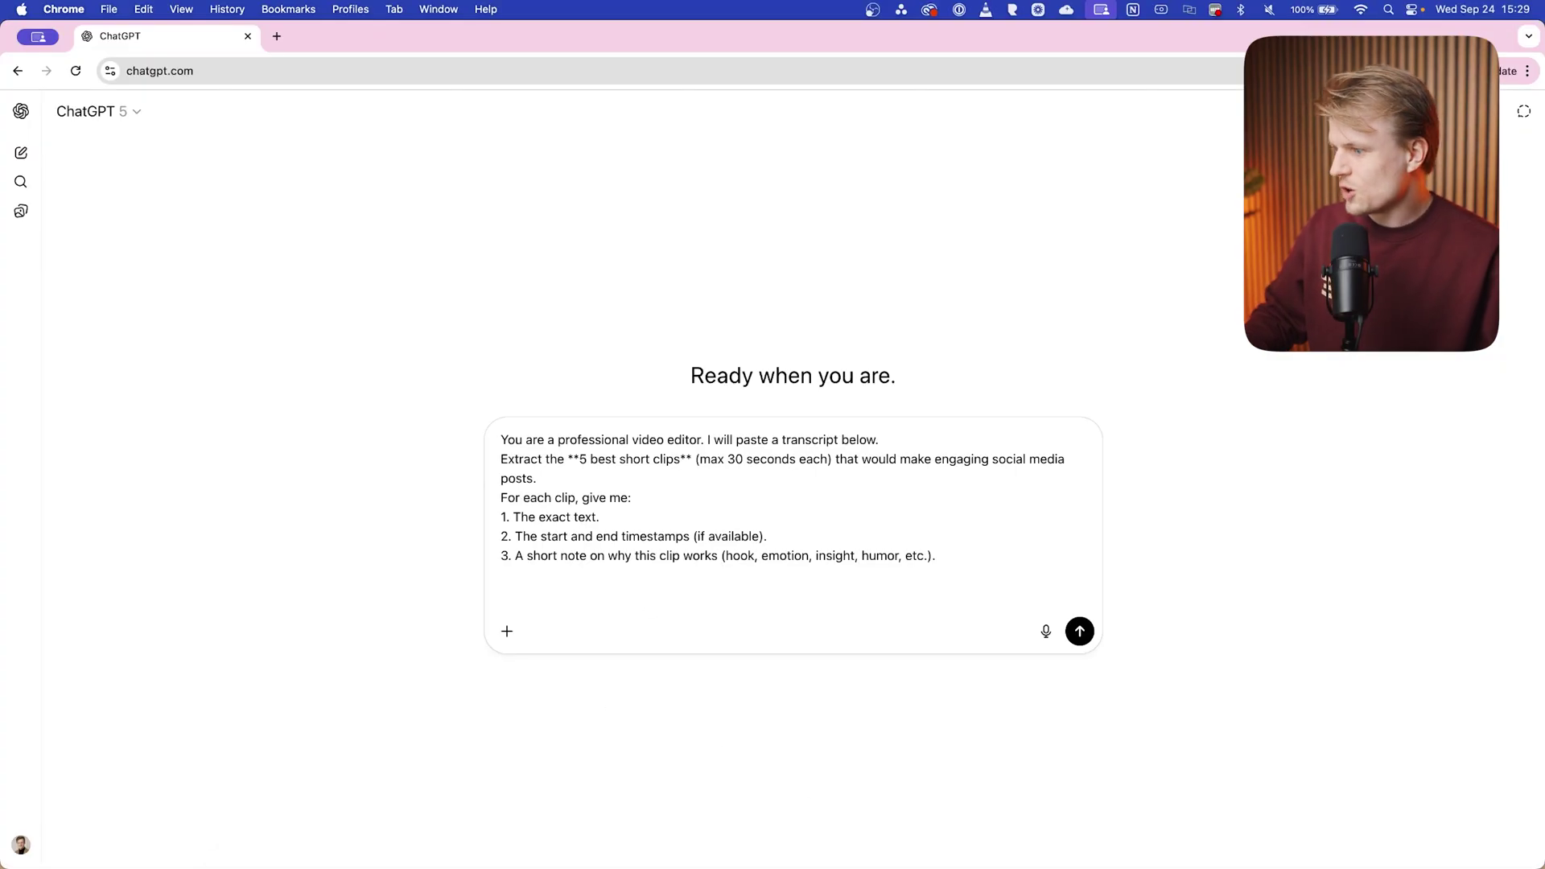
- Copy the full transcript text from the exported file in TextEdit
left_click(249, 835)
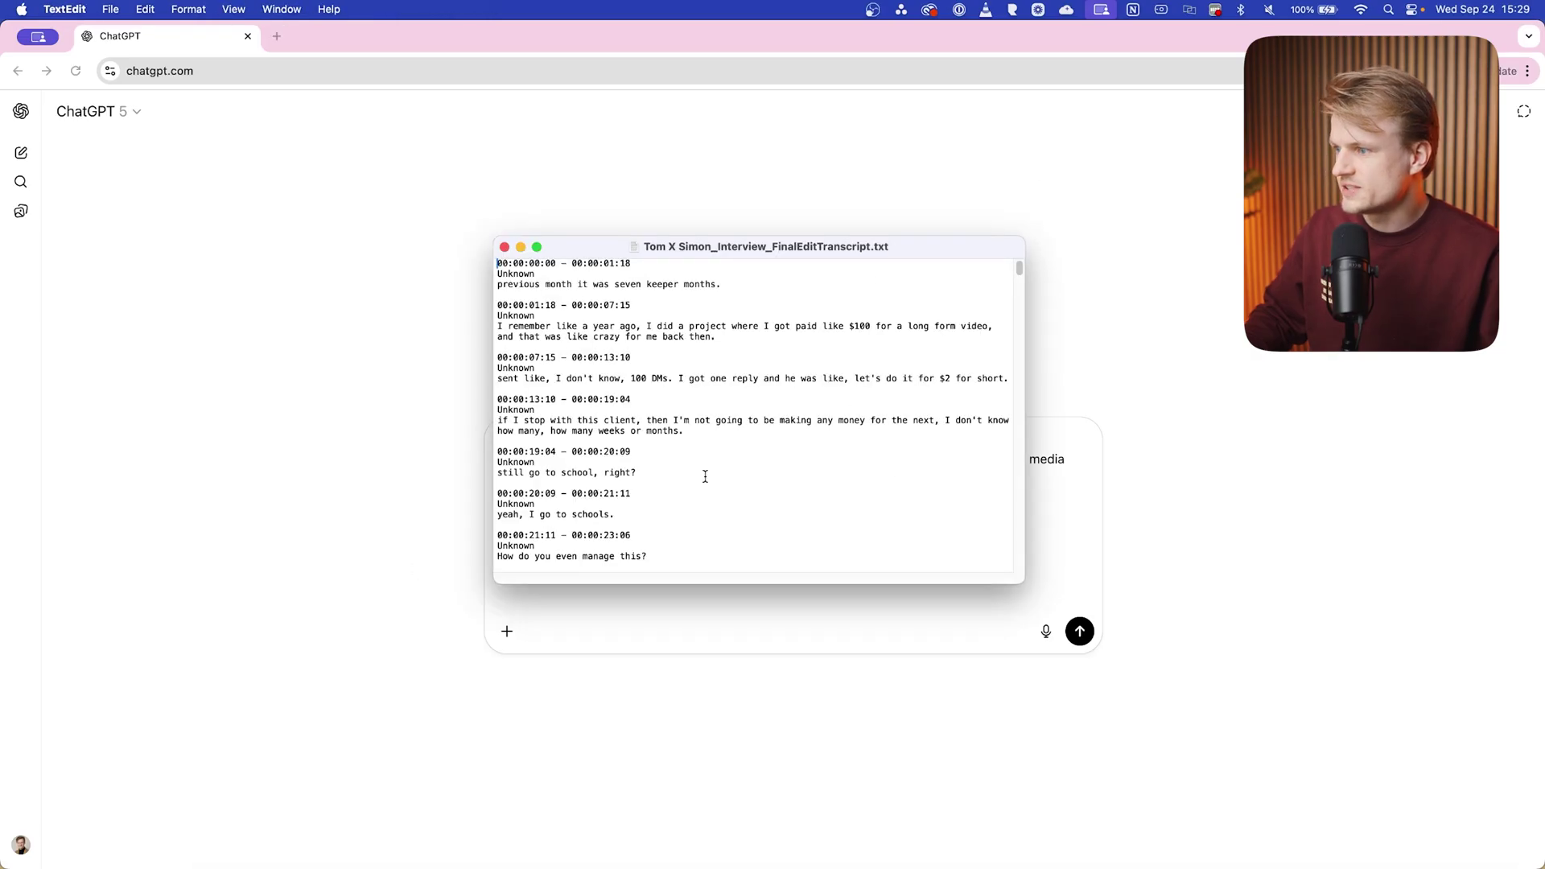
scroll(705, 476, "down", 3)
key("super+a")
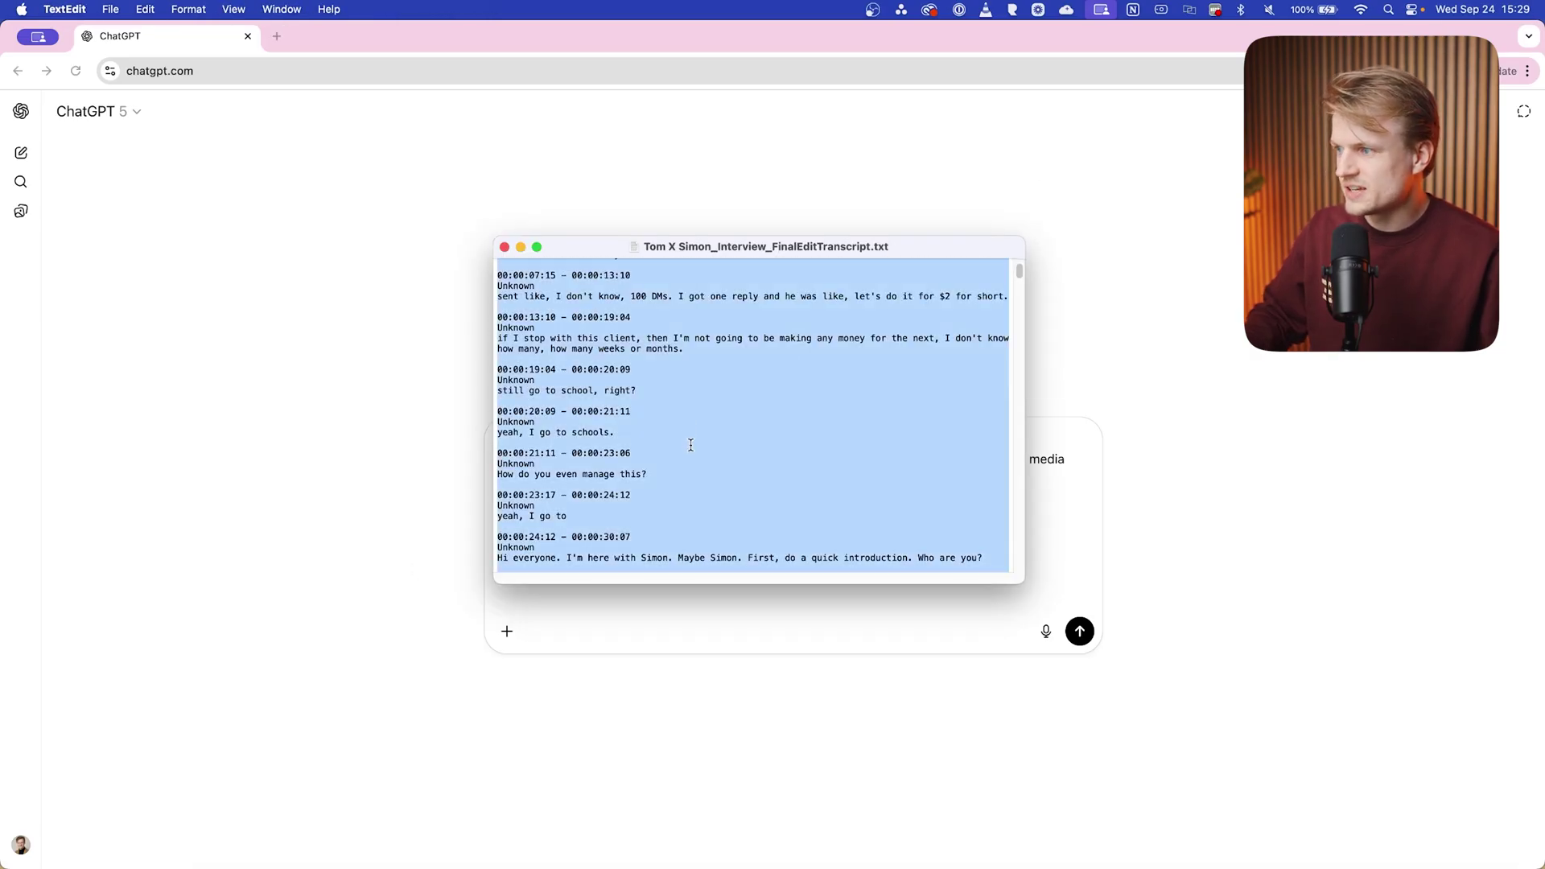
right_click(695, 483)
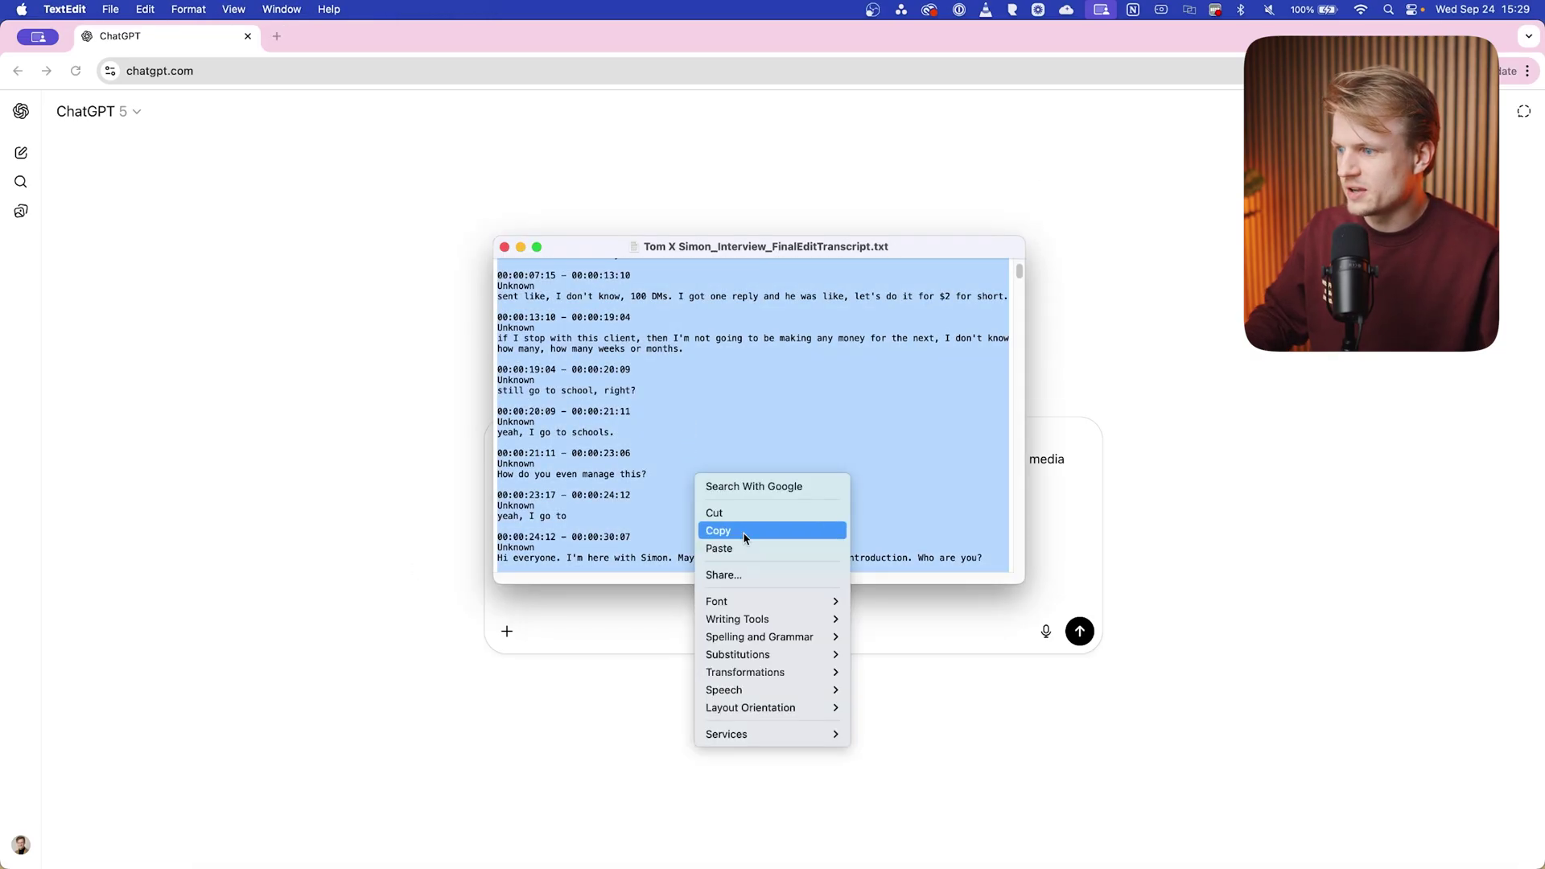
left_click(744, 531)
- Paste the transcript after the prompt in ChatGPT and send it
left_click(551, 613)
key("super+v")
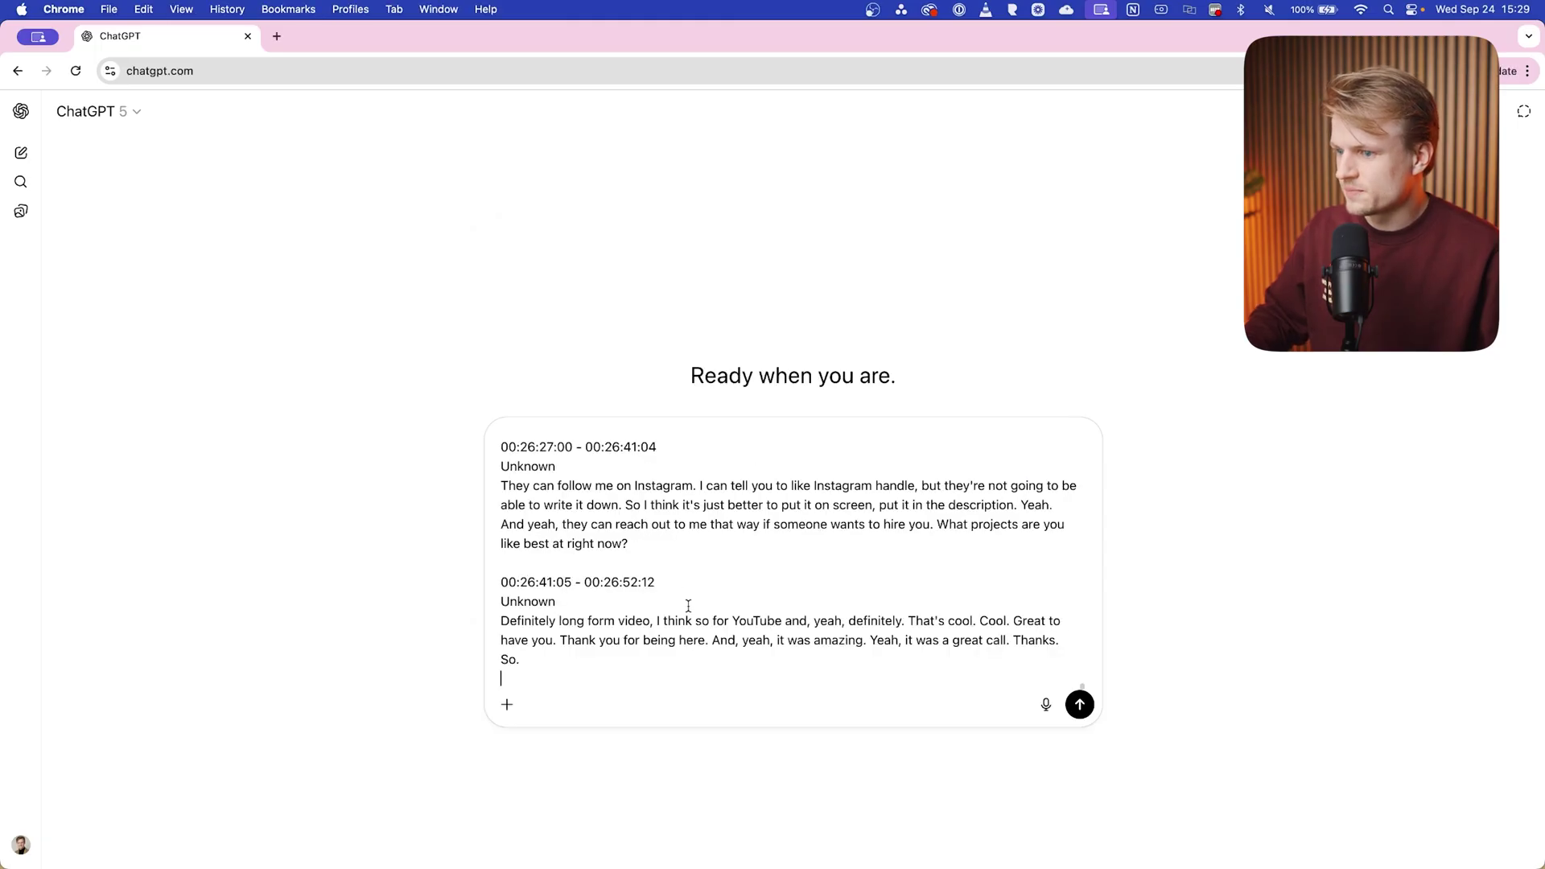
left_click(1080, 706)
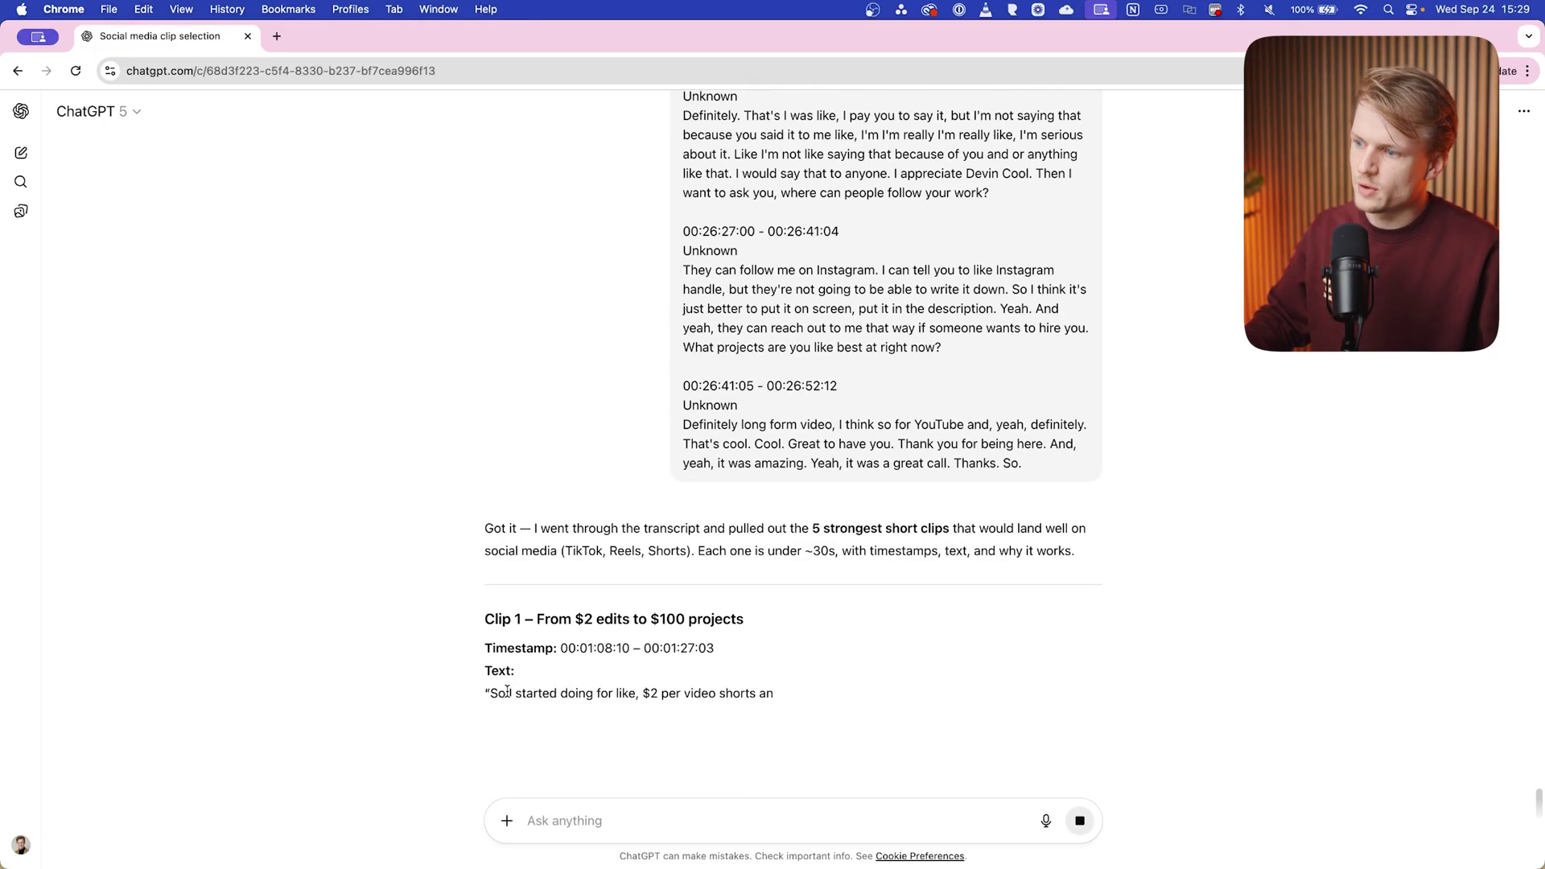
- Read through ChatGPT's five suggested clips, highlighting Clip 1's quote and Clip 2's timestamp range
scroll(1006, 535, "down", 3)
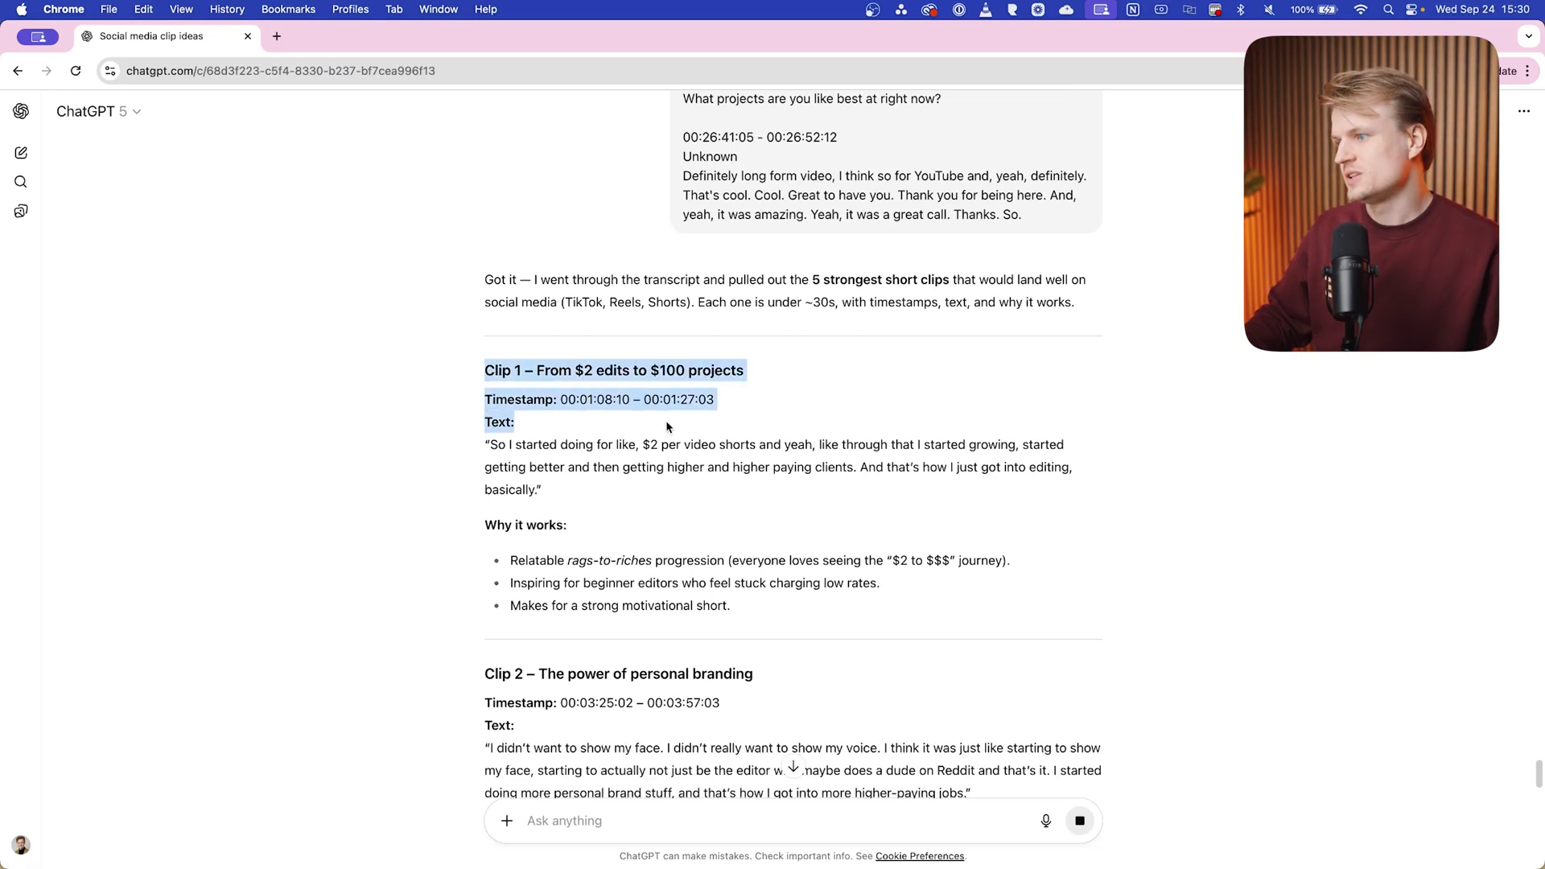
left_click(552, 461)
left_click_drag(513, 434, 595, 500)
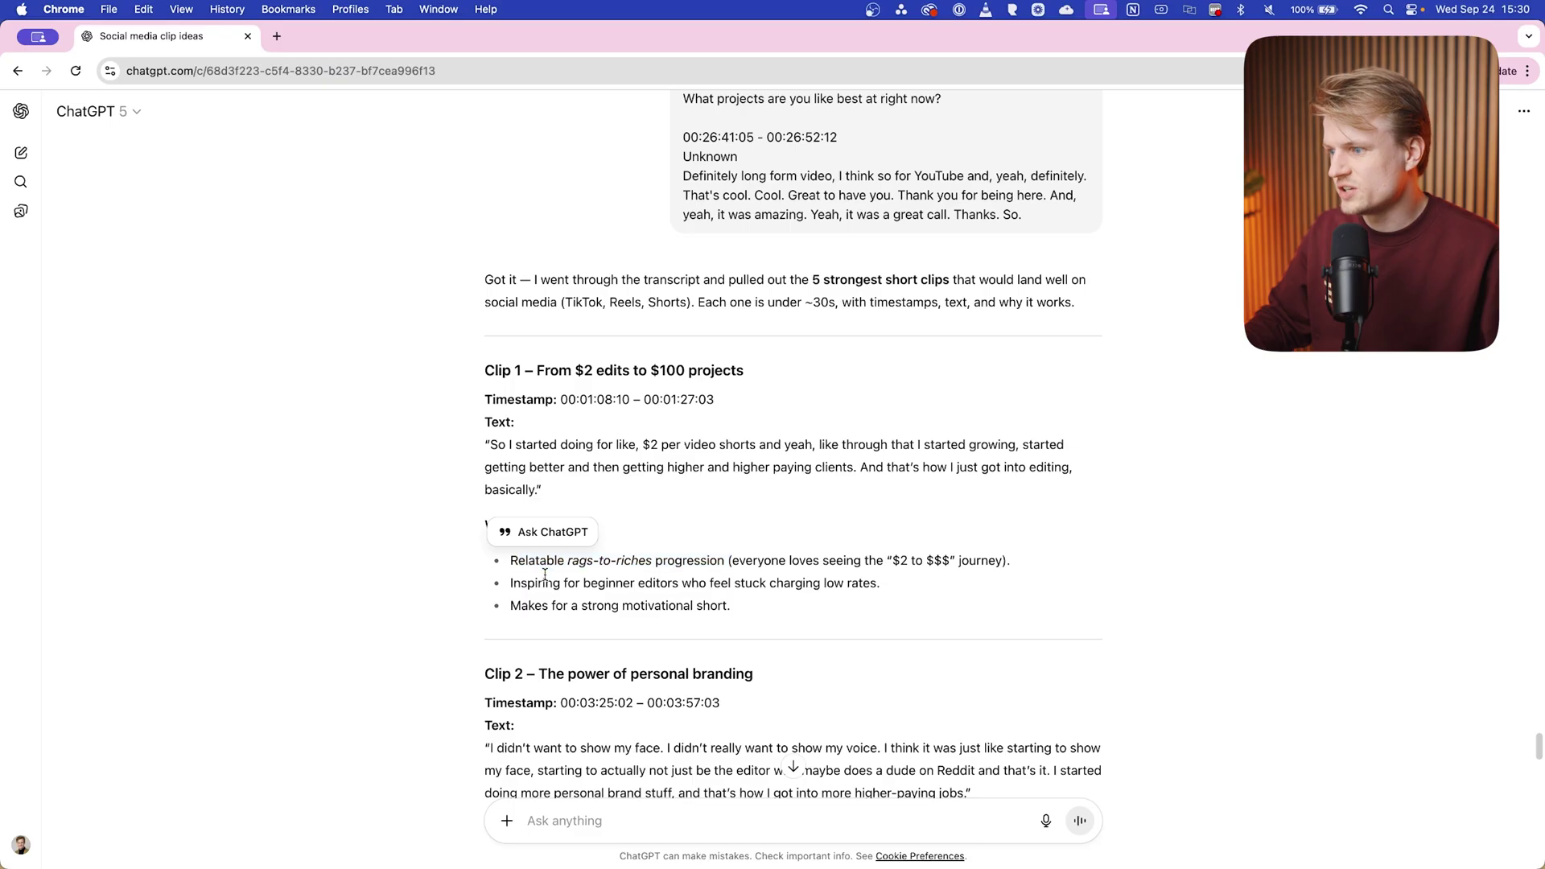
scroll(682, 617, "down", 3)
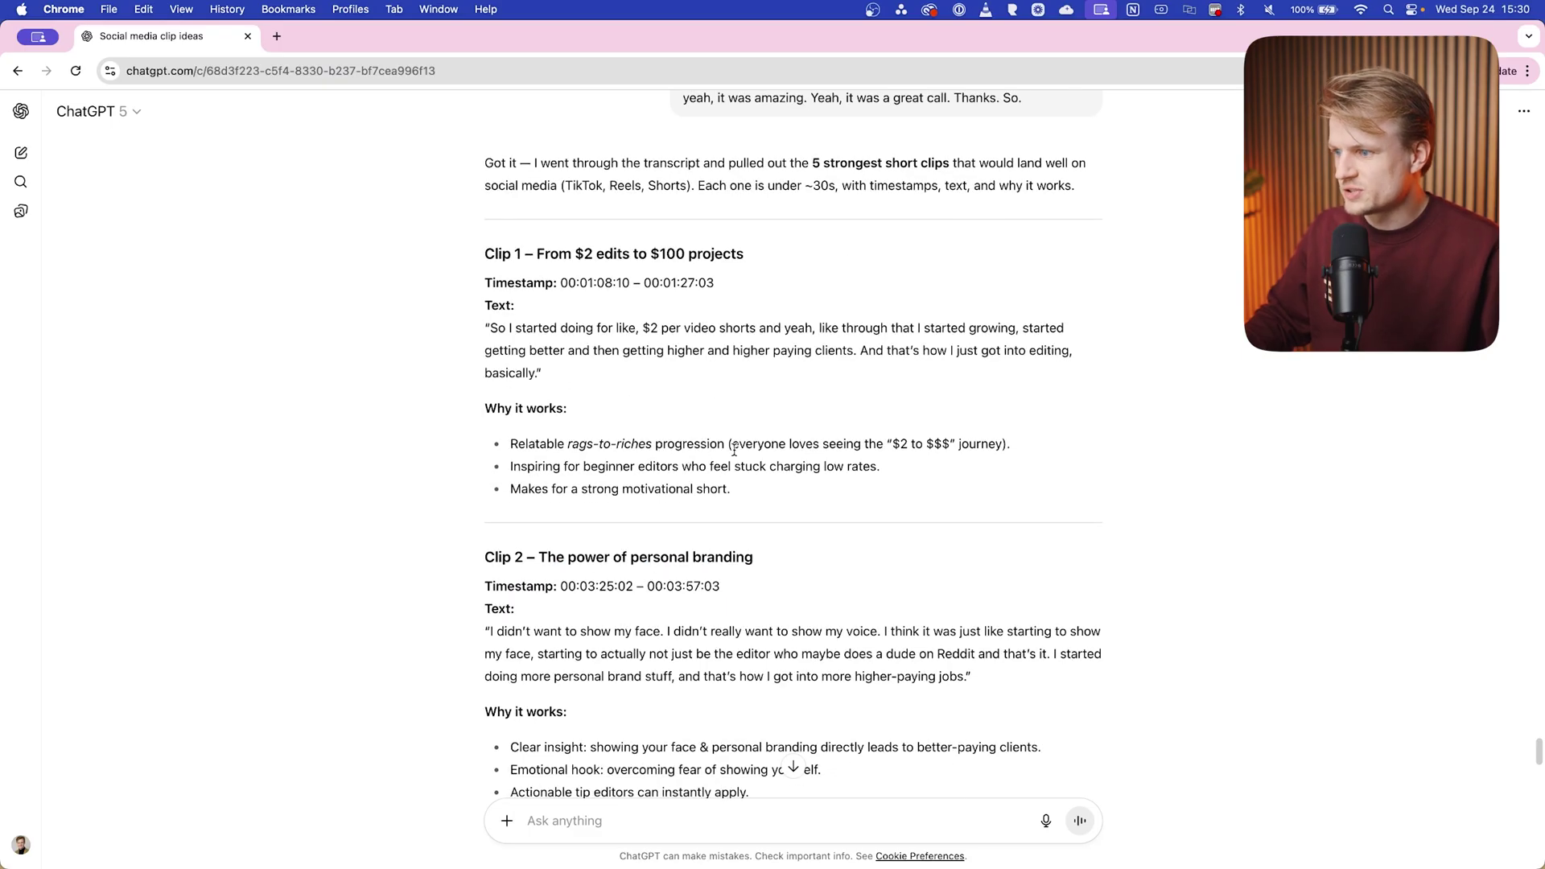
left_click_drag(736, 491, 509, 441)
scroll(600, 529, "down", 3)
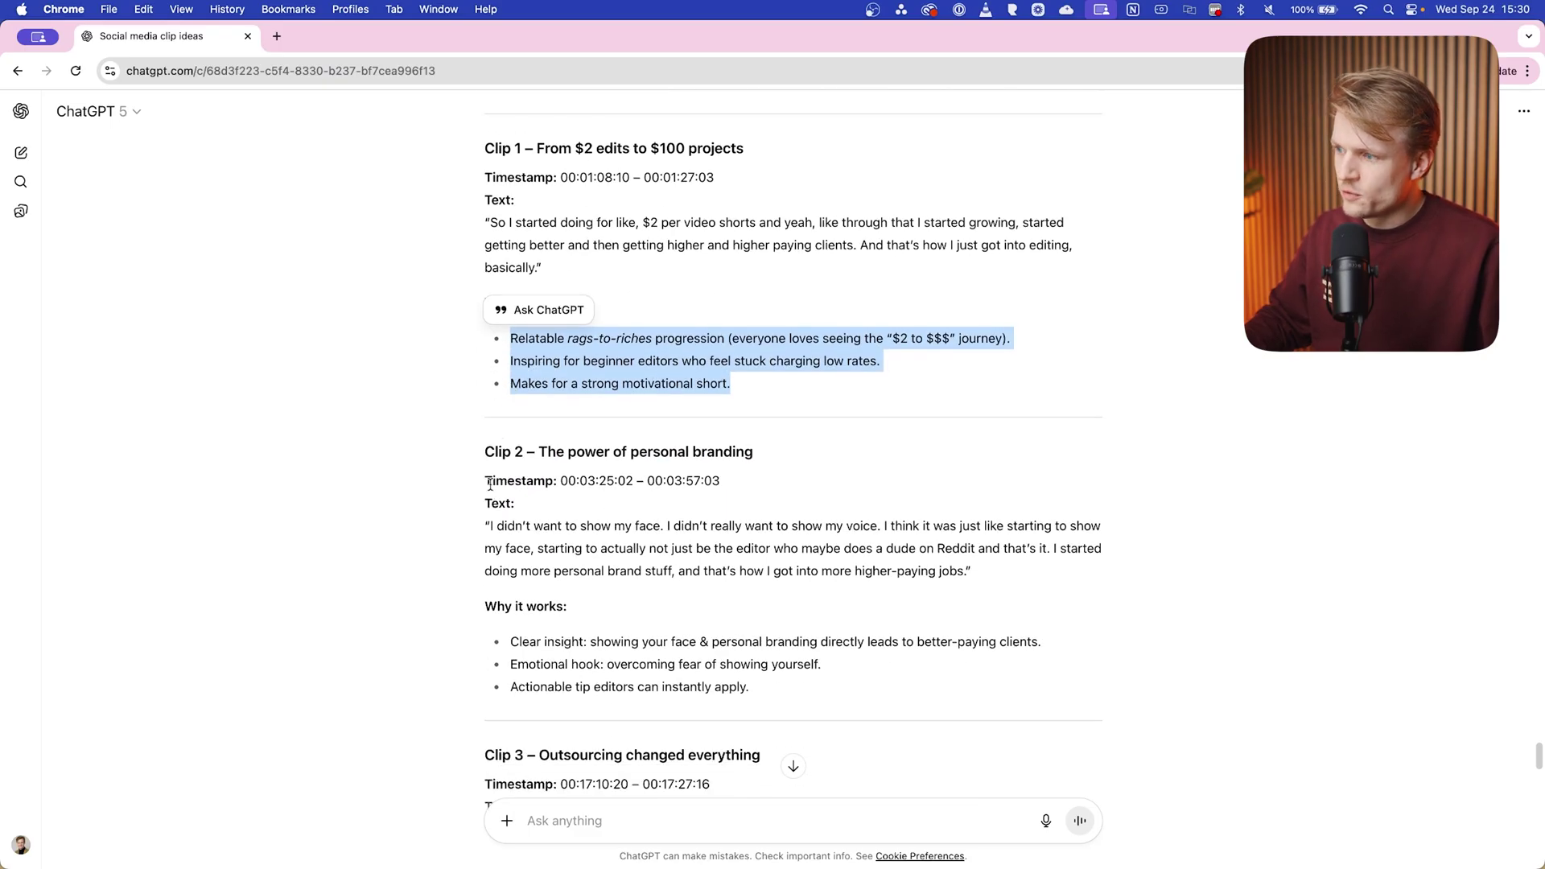
scroll(600, 527, "down", 3)
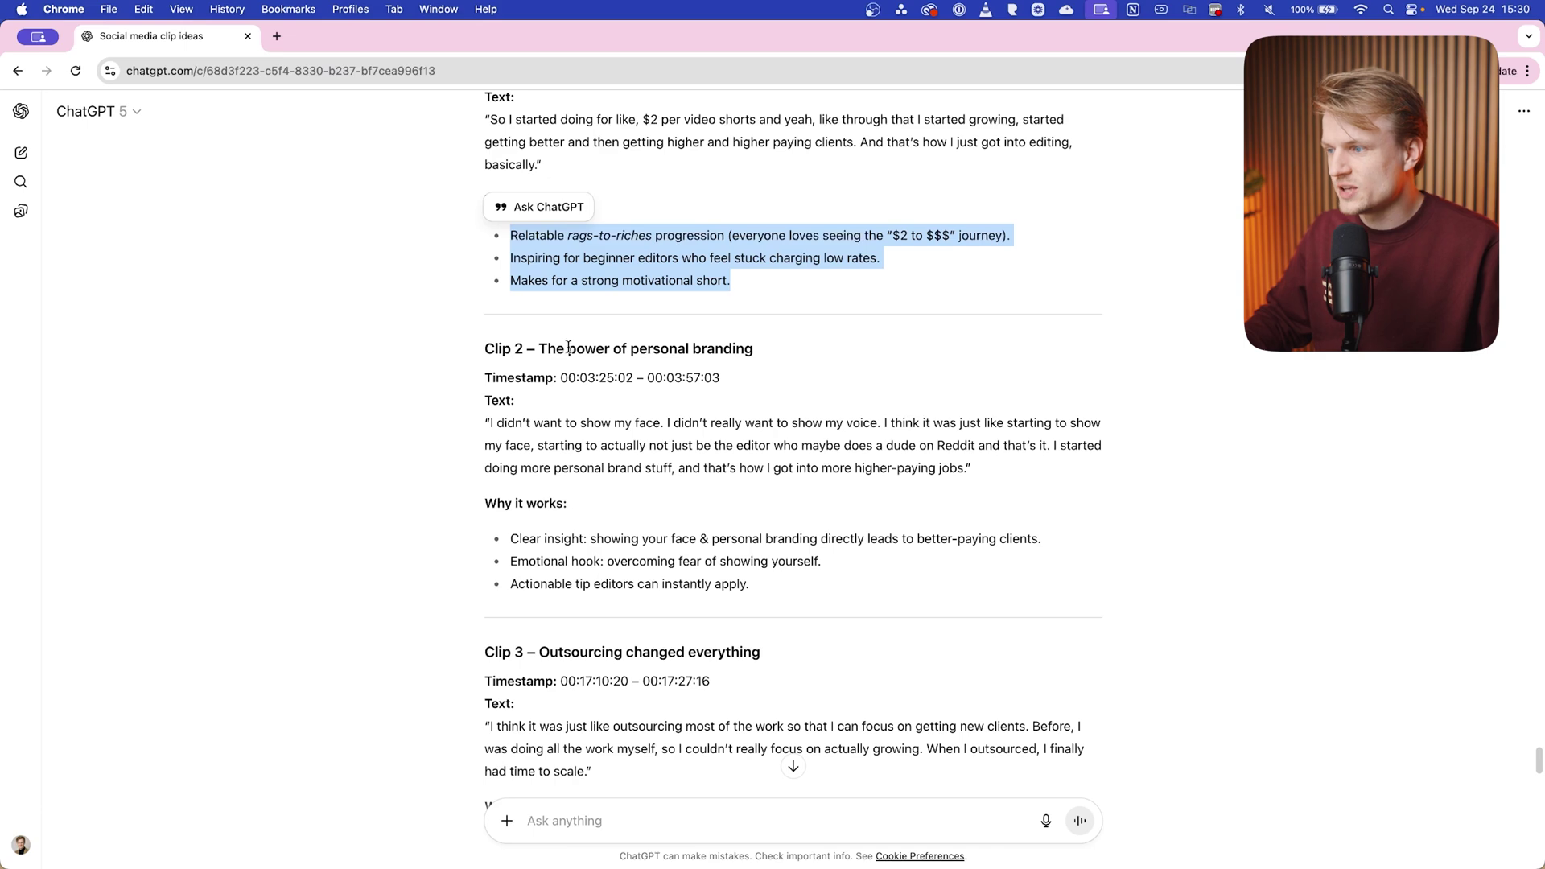
left_click_drag(581, 378, 860, 391)
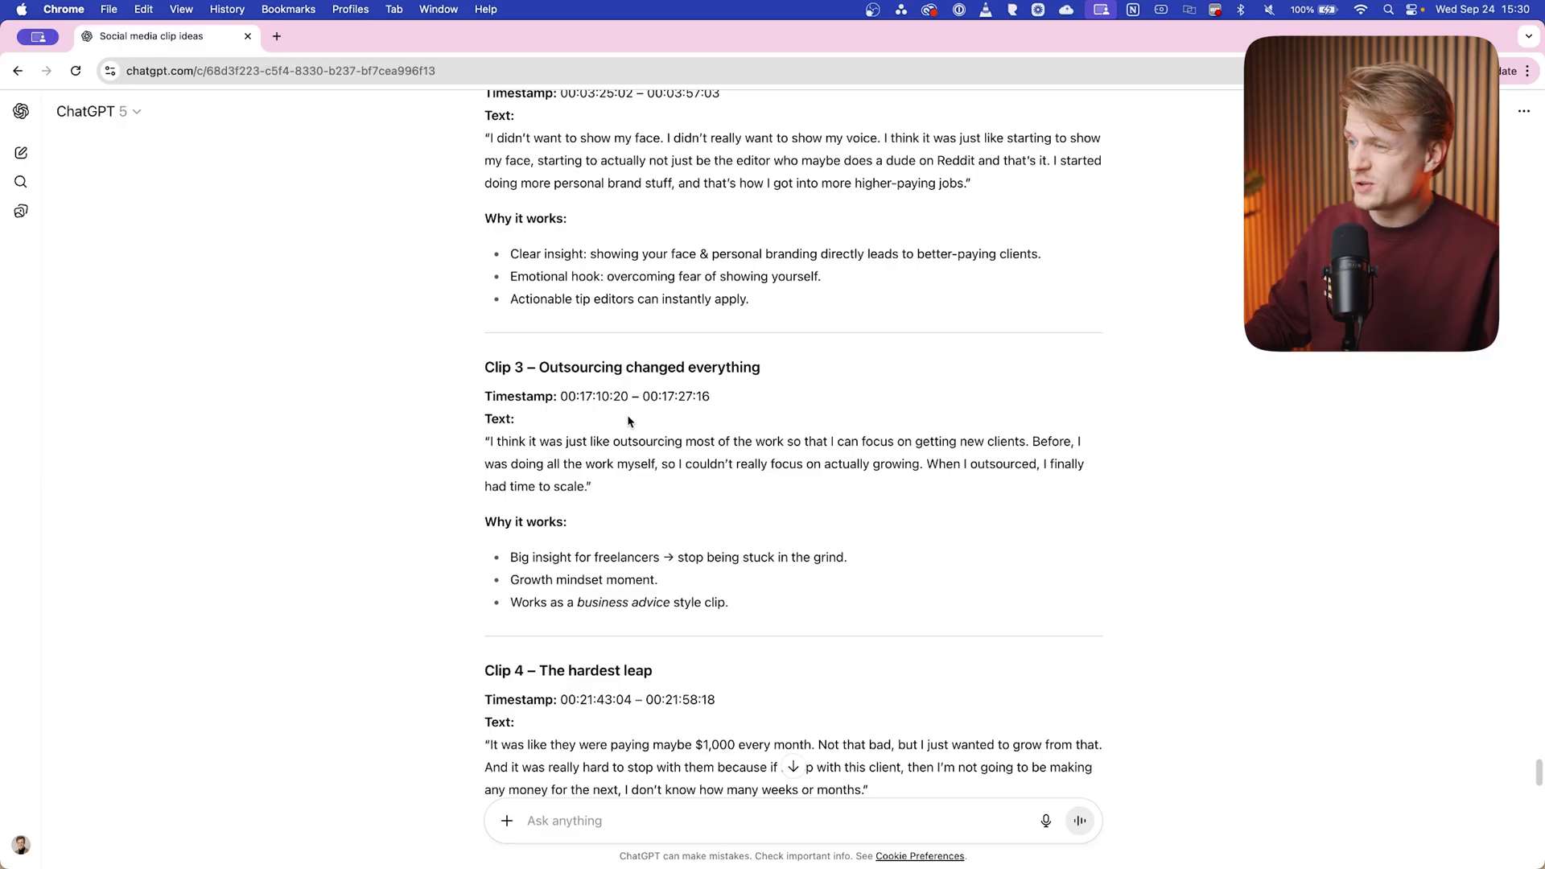
scroll(630, 422, "down", 3)
scroll(719, 402, "down", 3)
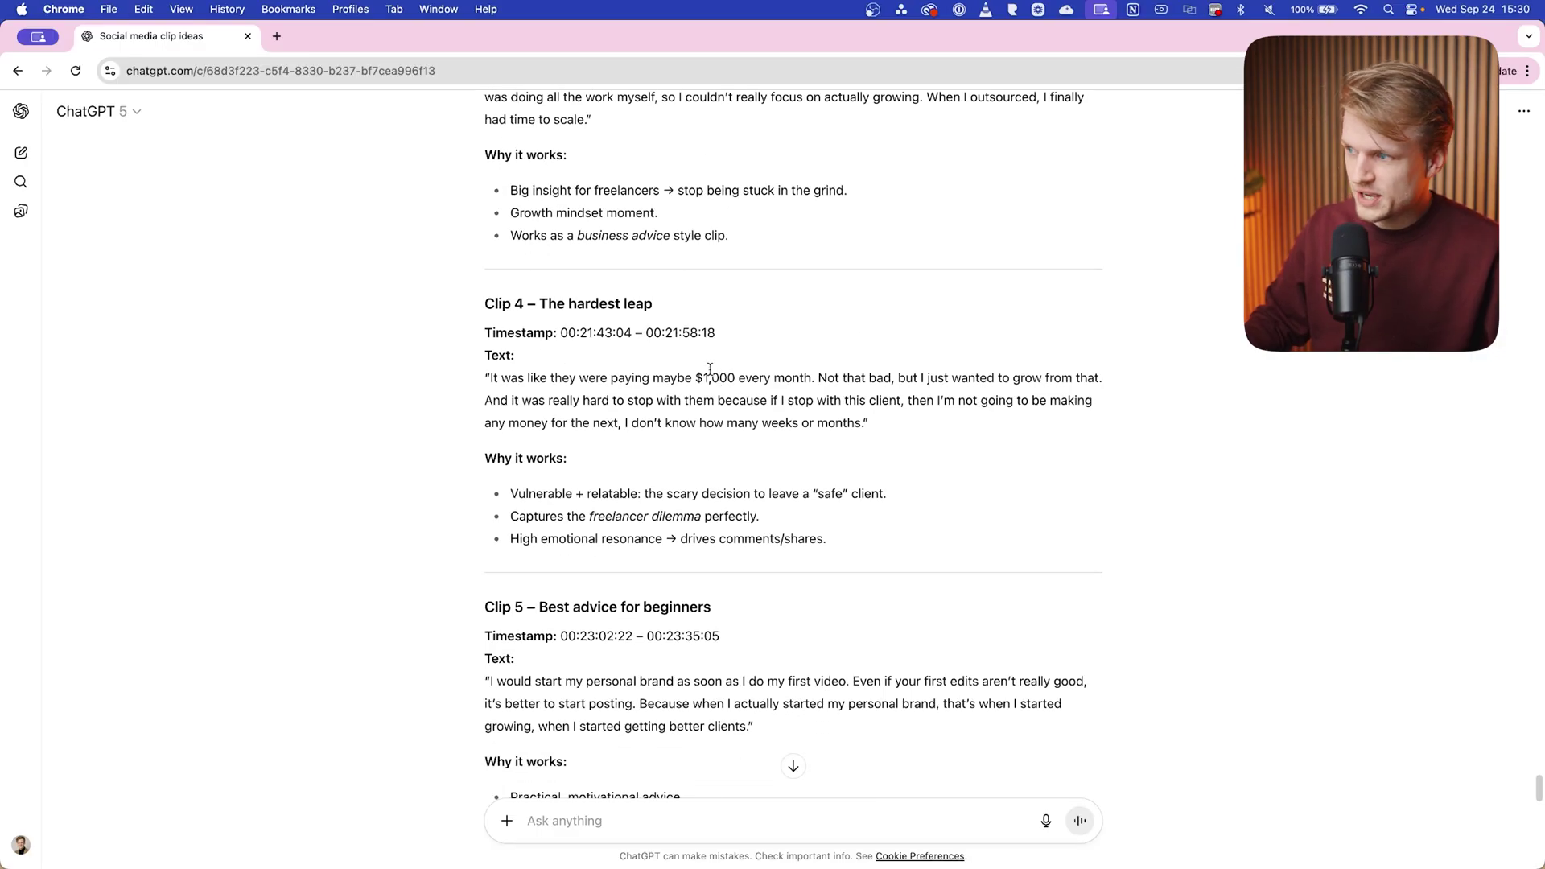
scroll(339, 377, "down", 4)
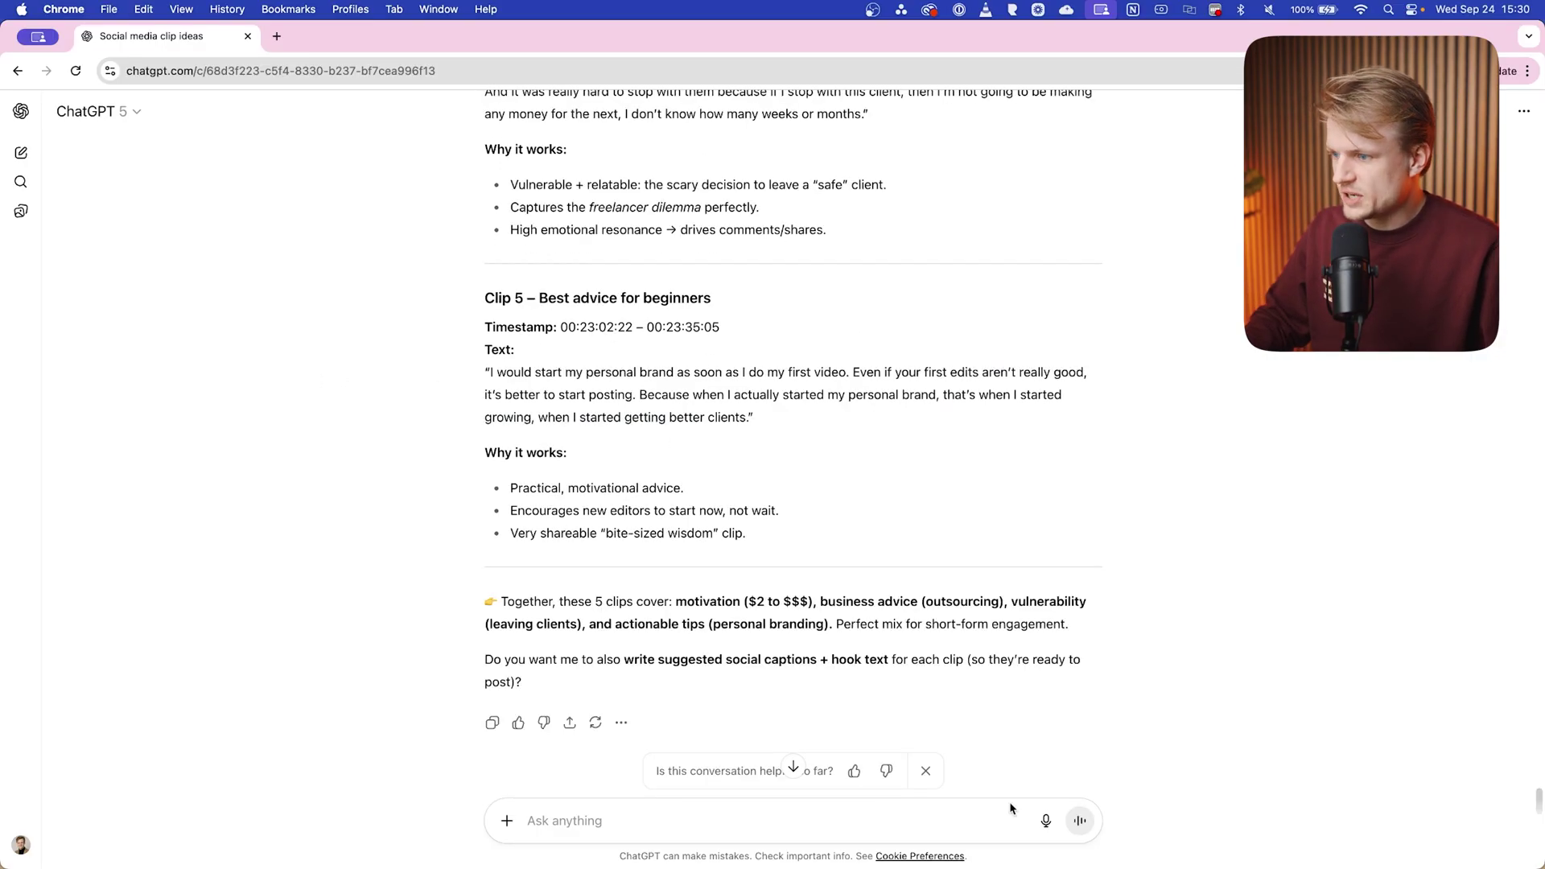
- Place the playhead at 00:00:34:24 and lift the short clip onto Video 2
mouse_move(889, 841)
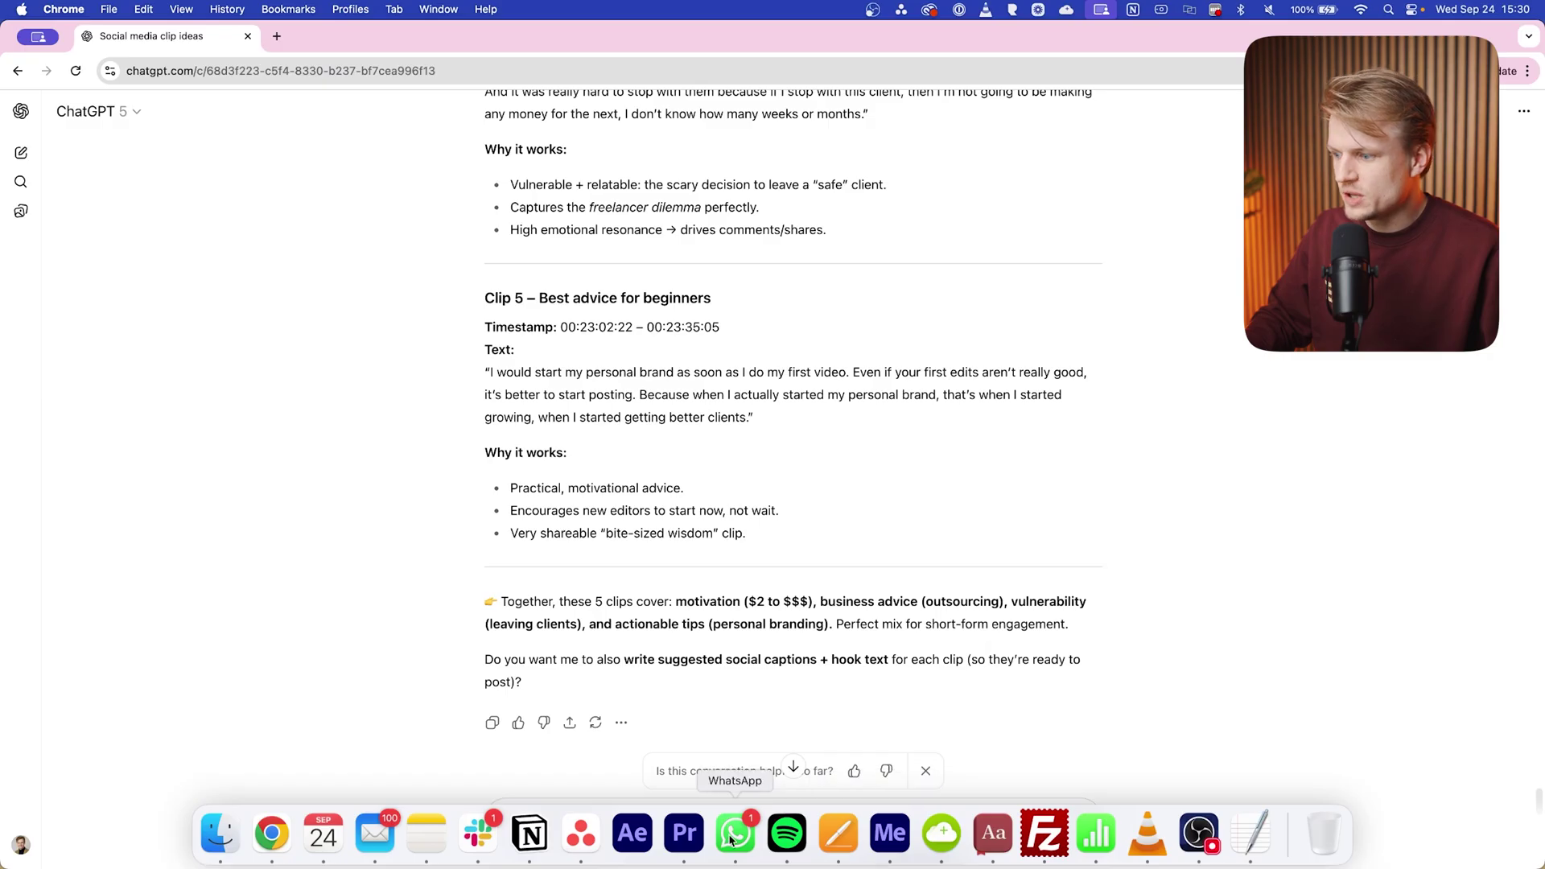
left_click(684, 834)
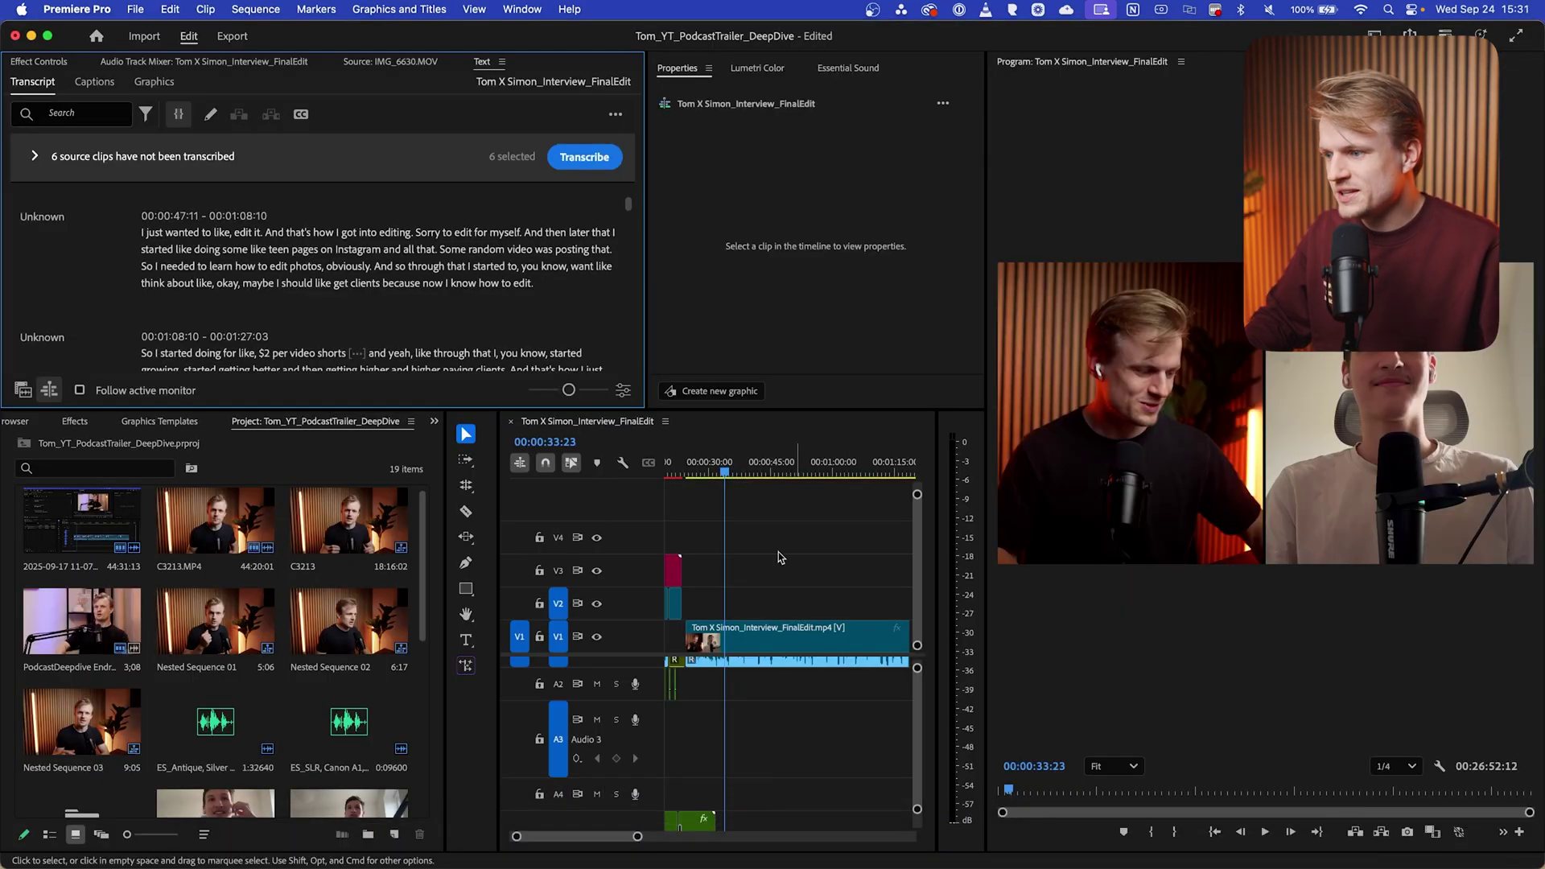
scroll(778, 557, "up", 3)
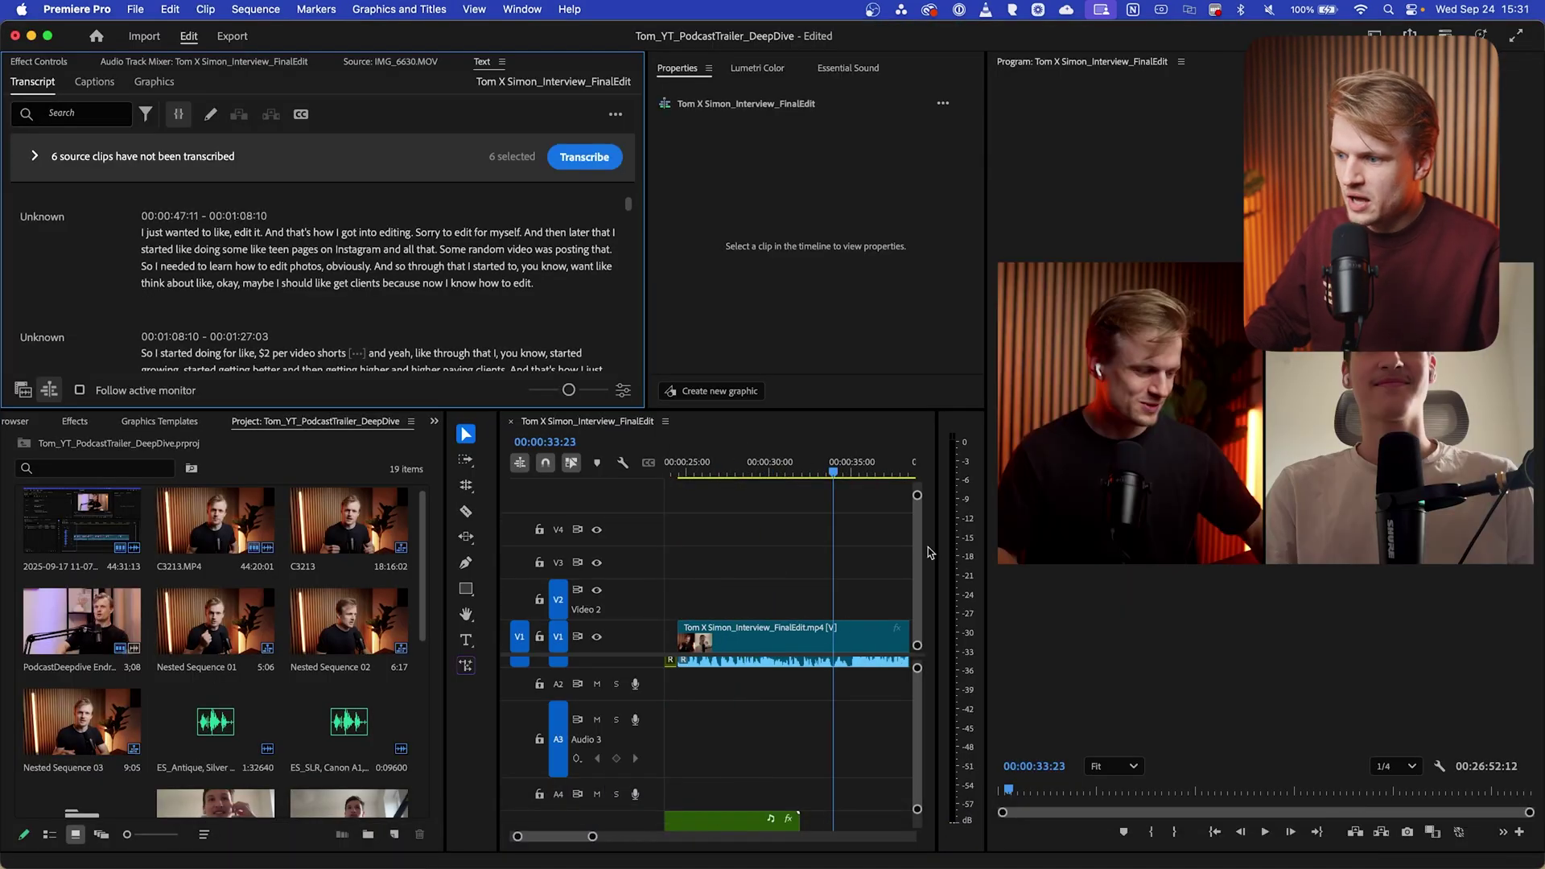
scroll(799, 613, "up", 2)
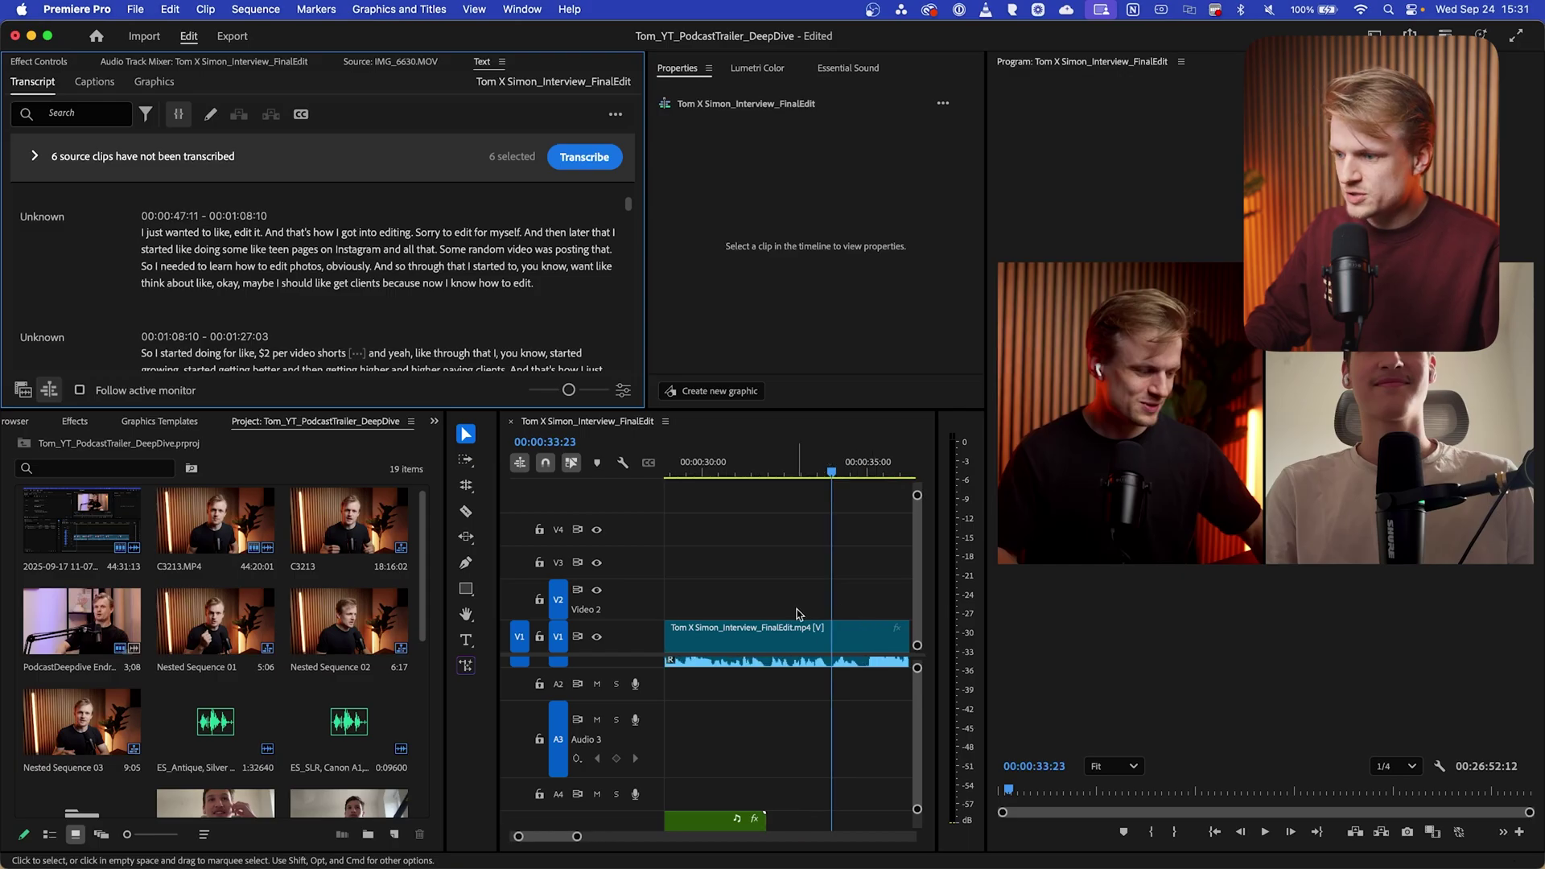
left_click(892, 470)
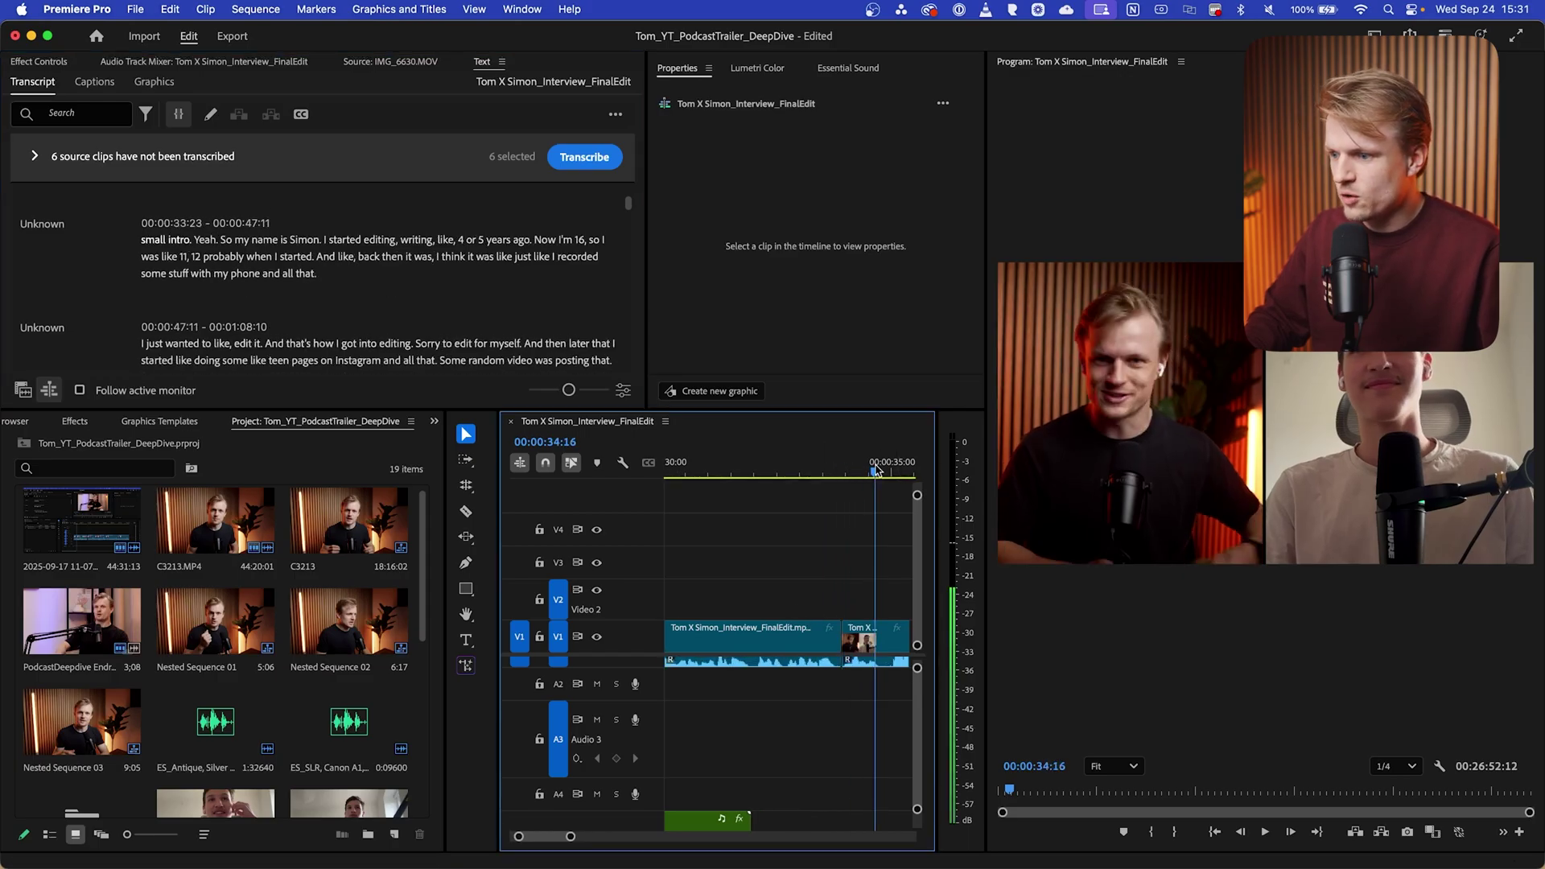
left_click_drag(856, 641, 861, 607)
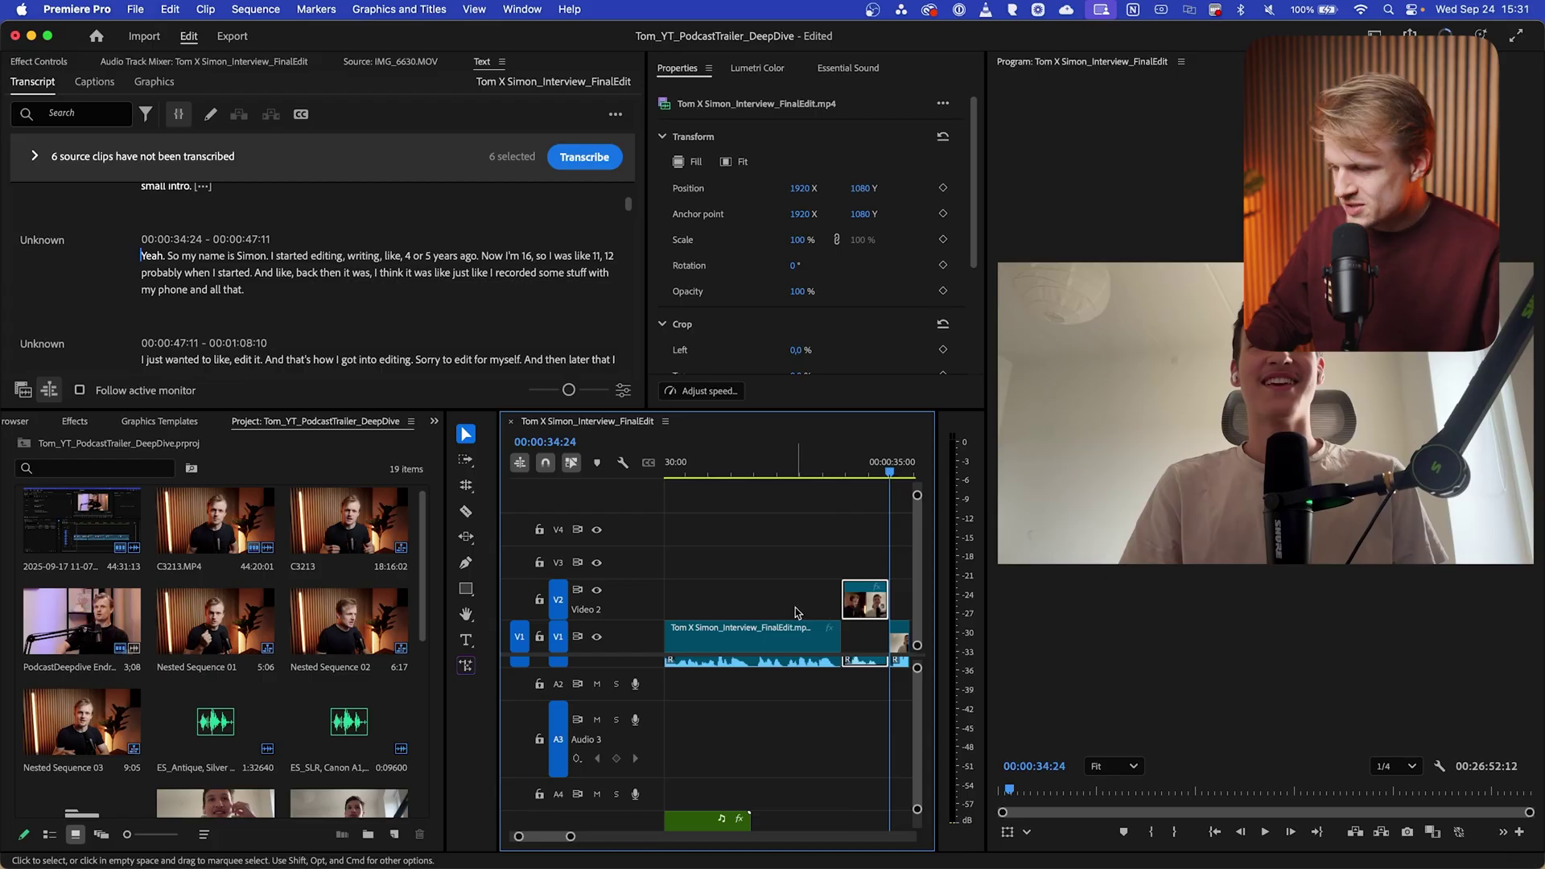
- Delete the Video 2 clip, then try shifting the interview clip earlier and undo it
scroll(796, 599, "right", 3)
left_click(691, 557)
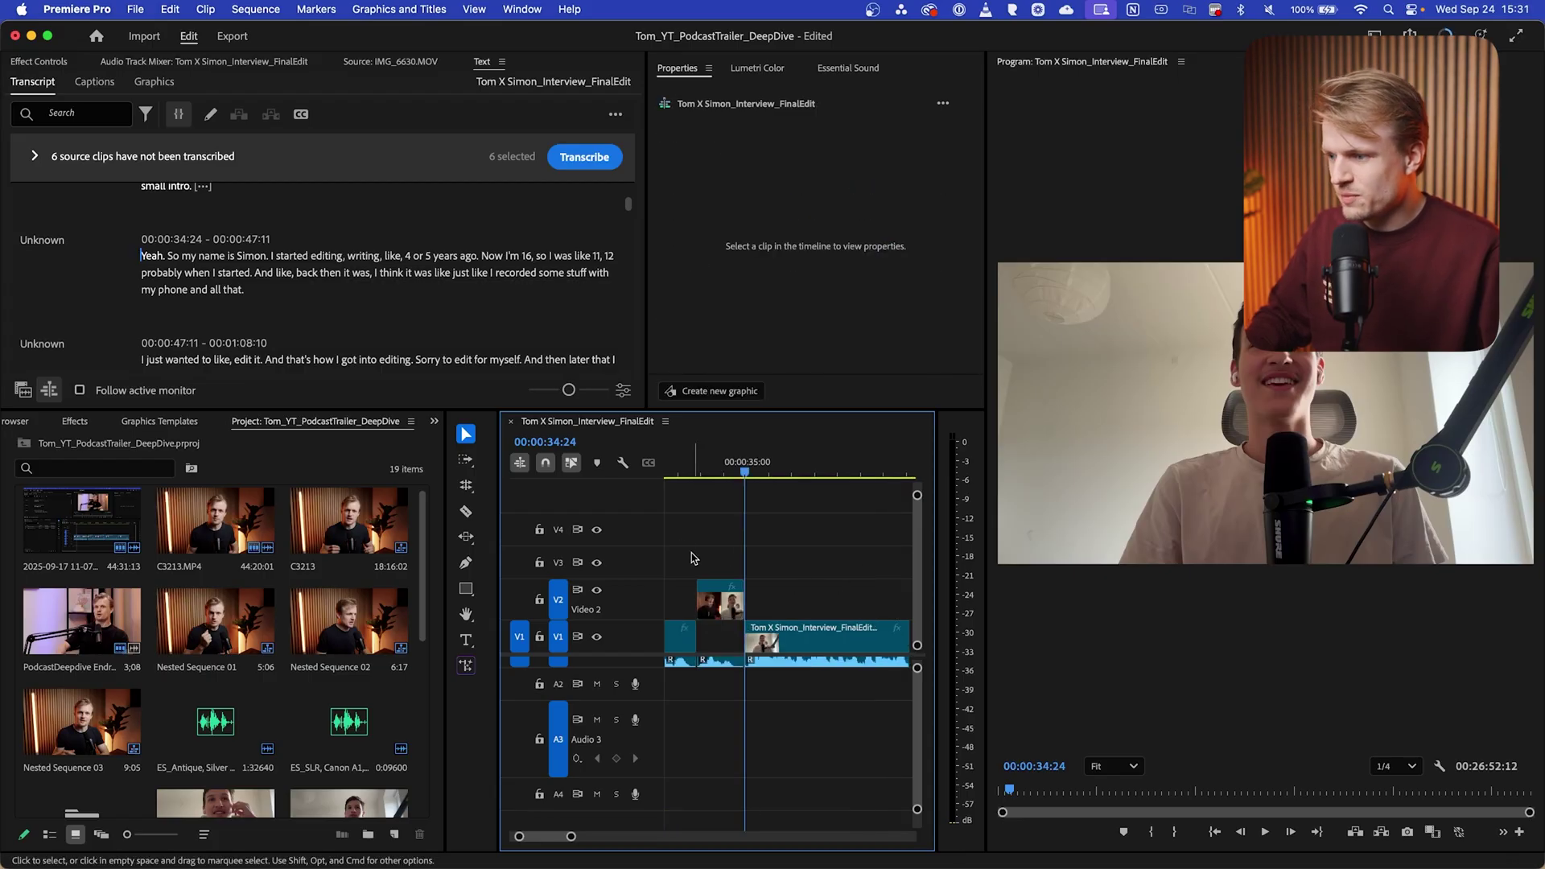
left_click(733, 604)
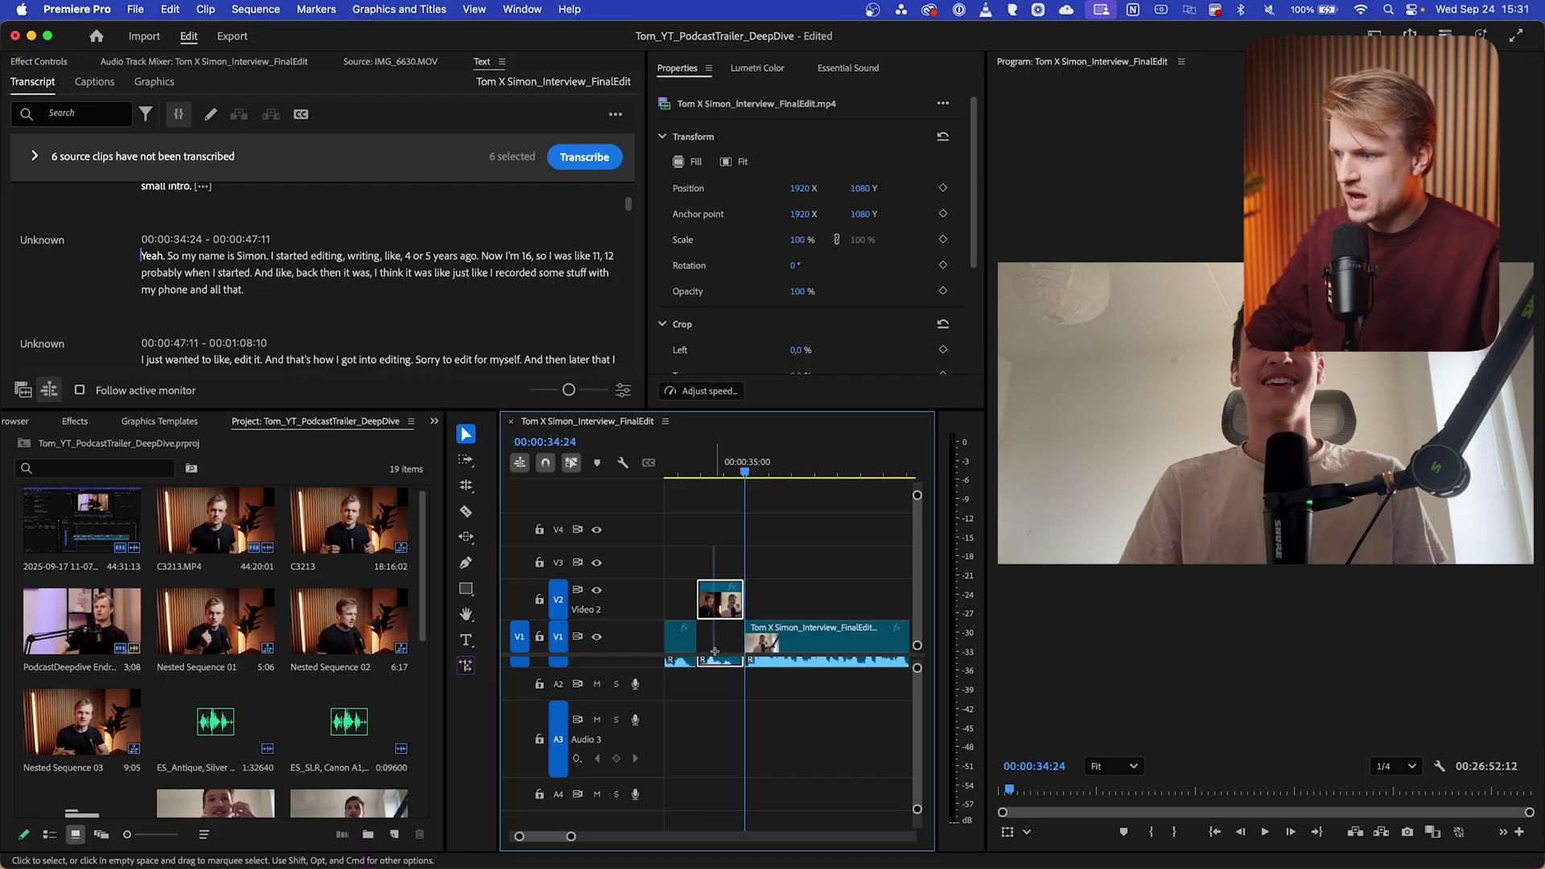
key("Delete")
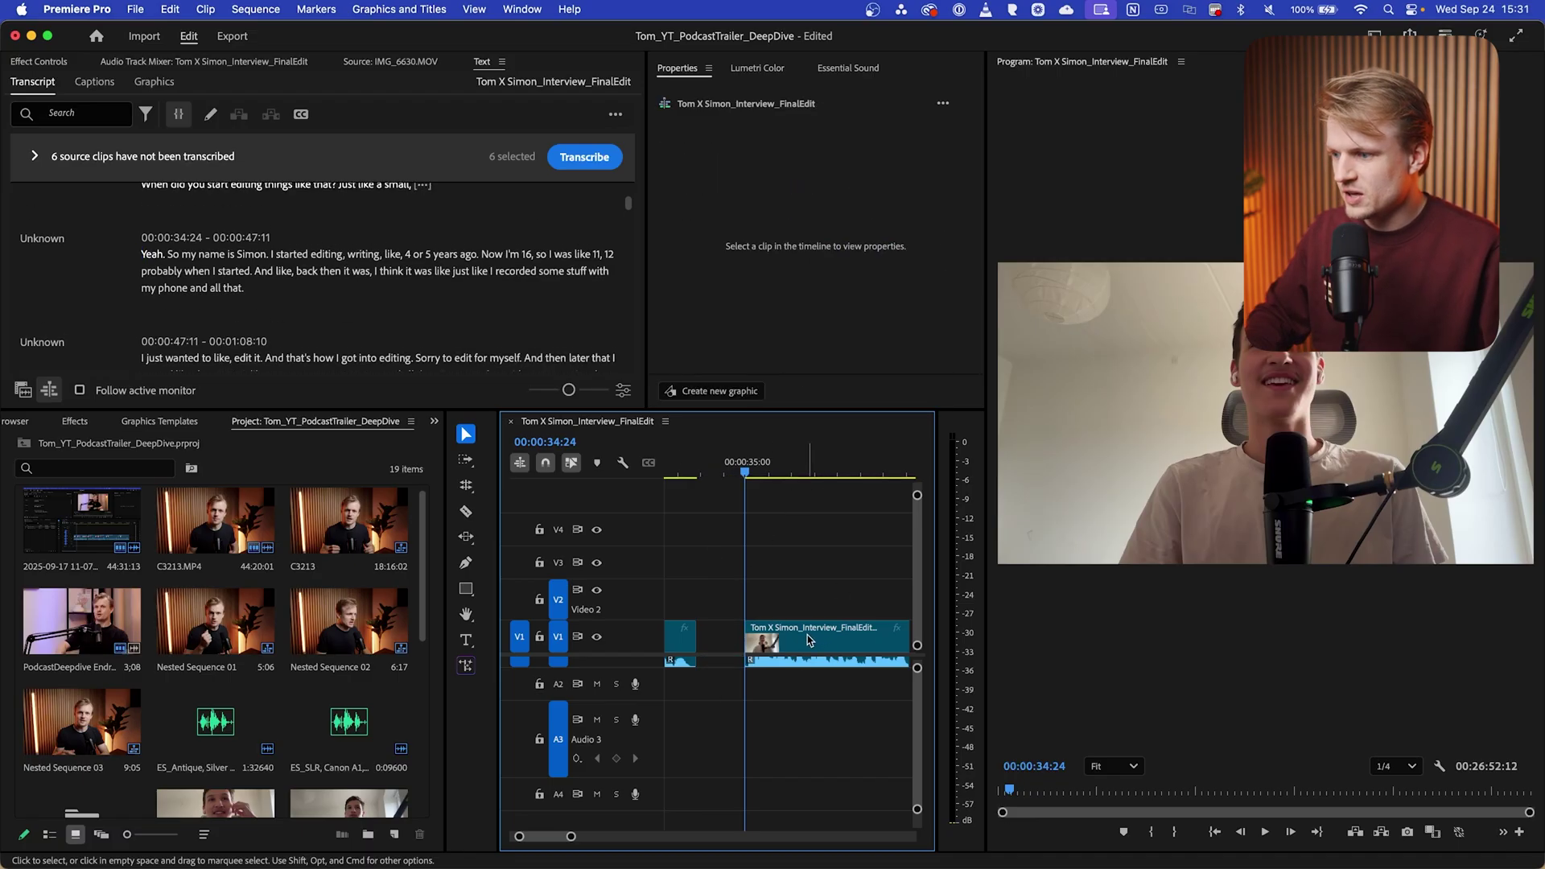
left_click_drag(818, 640, 766, 640)
key("super+z")
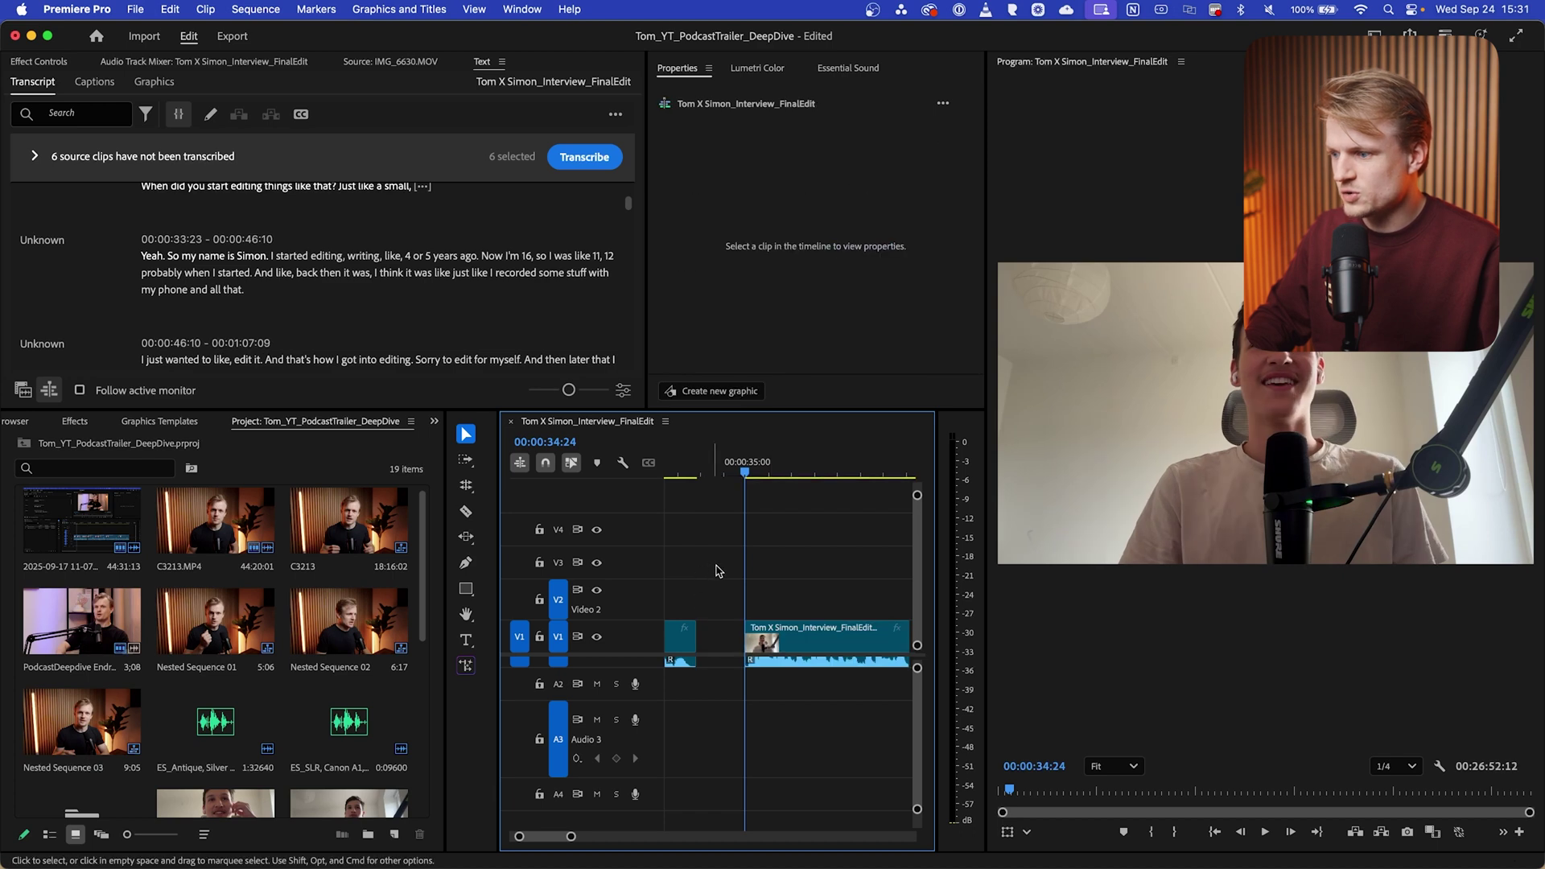
- Move the Video 2 clip later in the timeline and return to ChatGPT's clip list
left_click(721, 623)
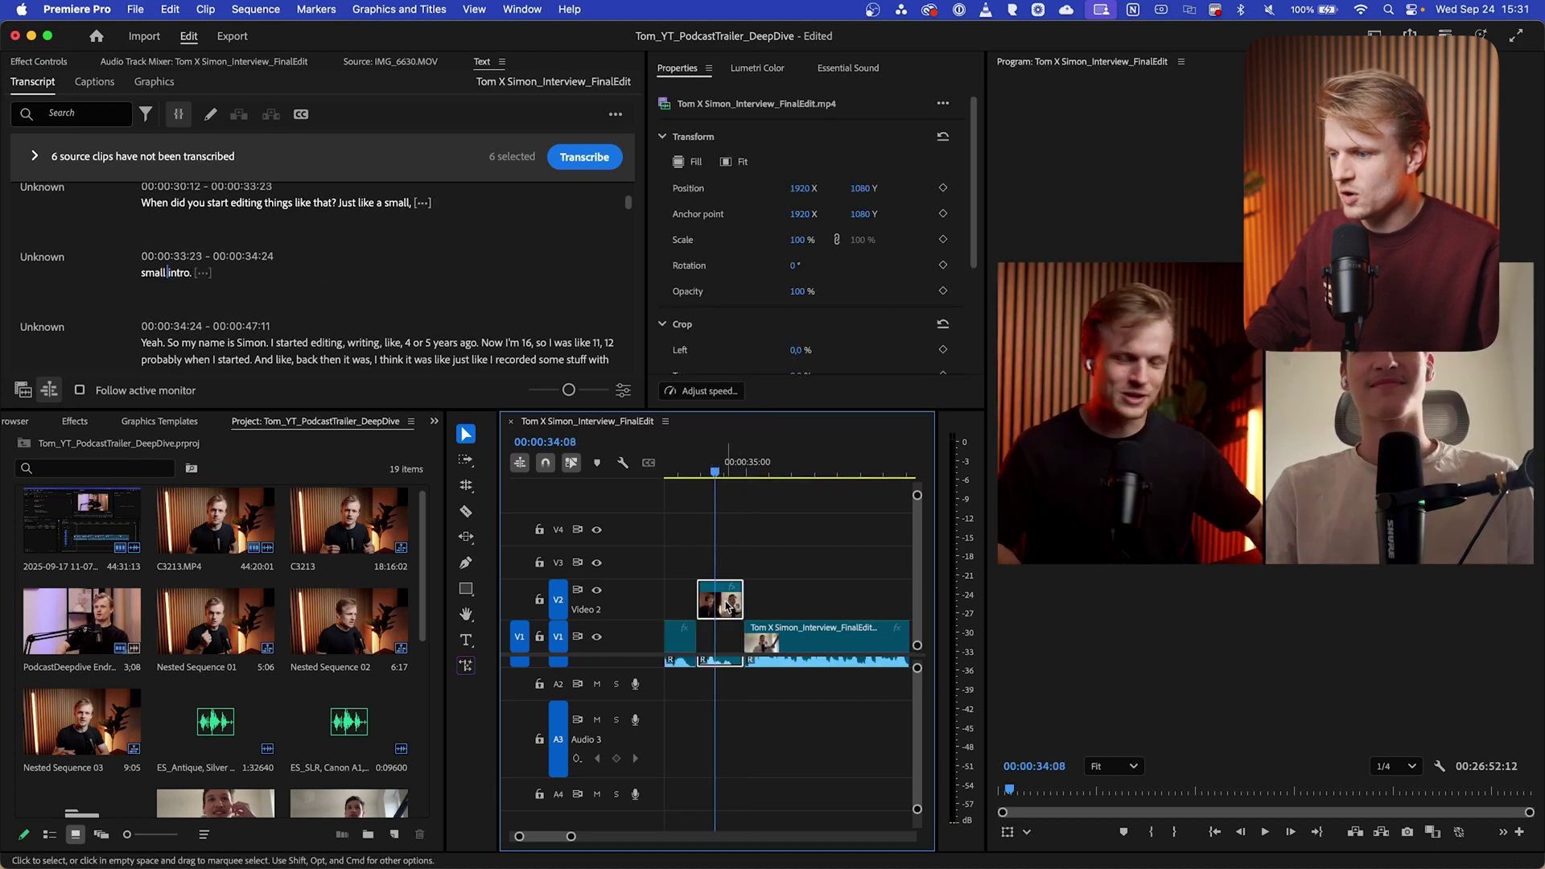
left_click_drag(721, 622, 771, 637)
left_click(782, 535)
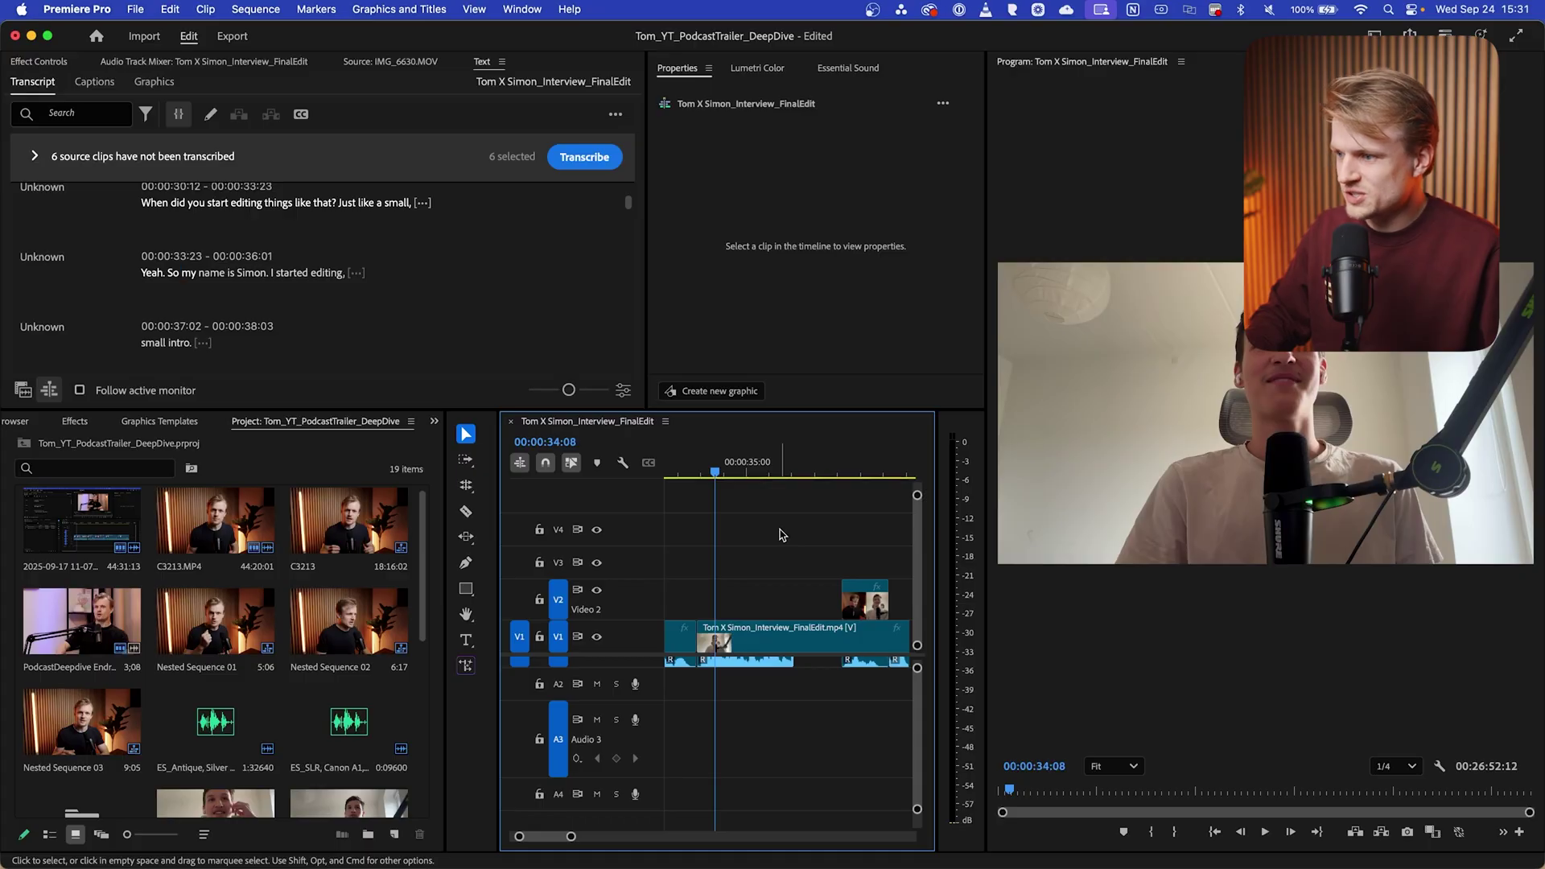
key("super+Tab")
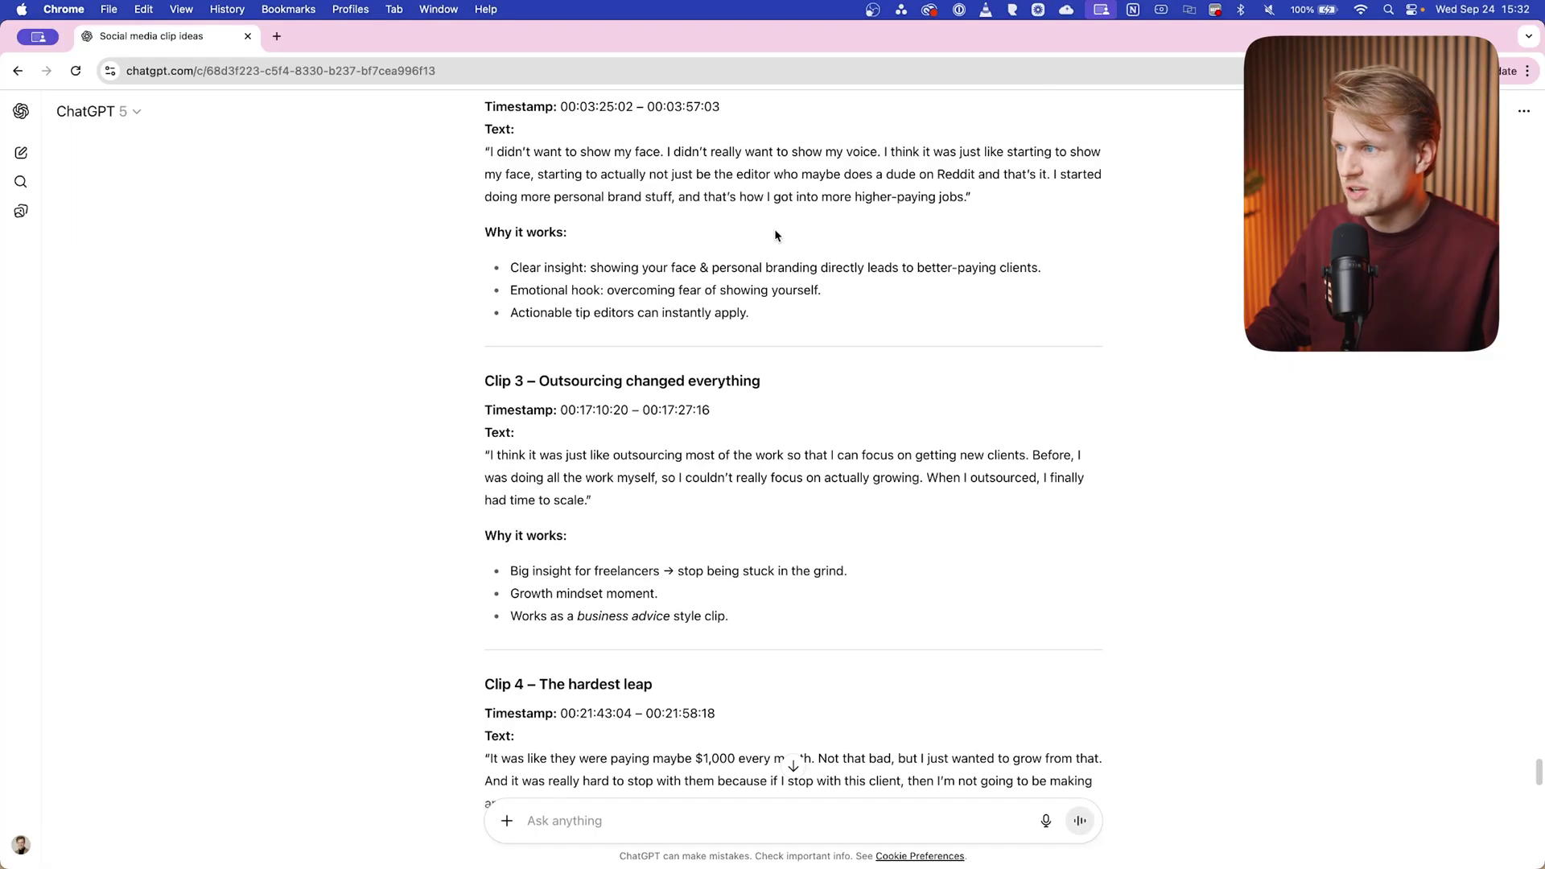
scroll(652, 379, "down", 5)
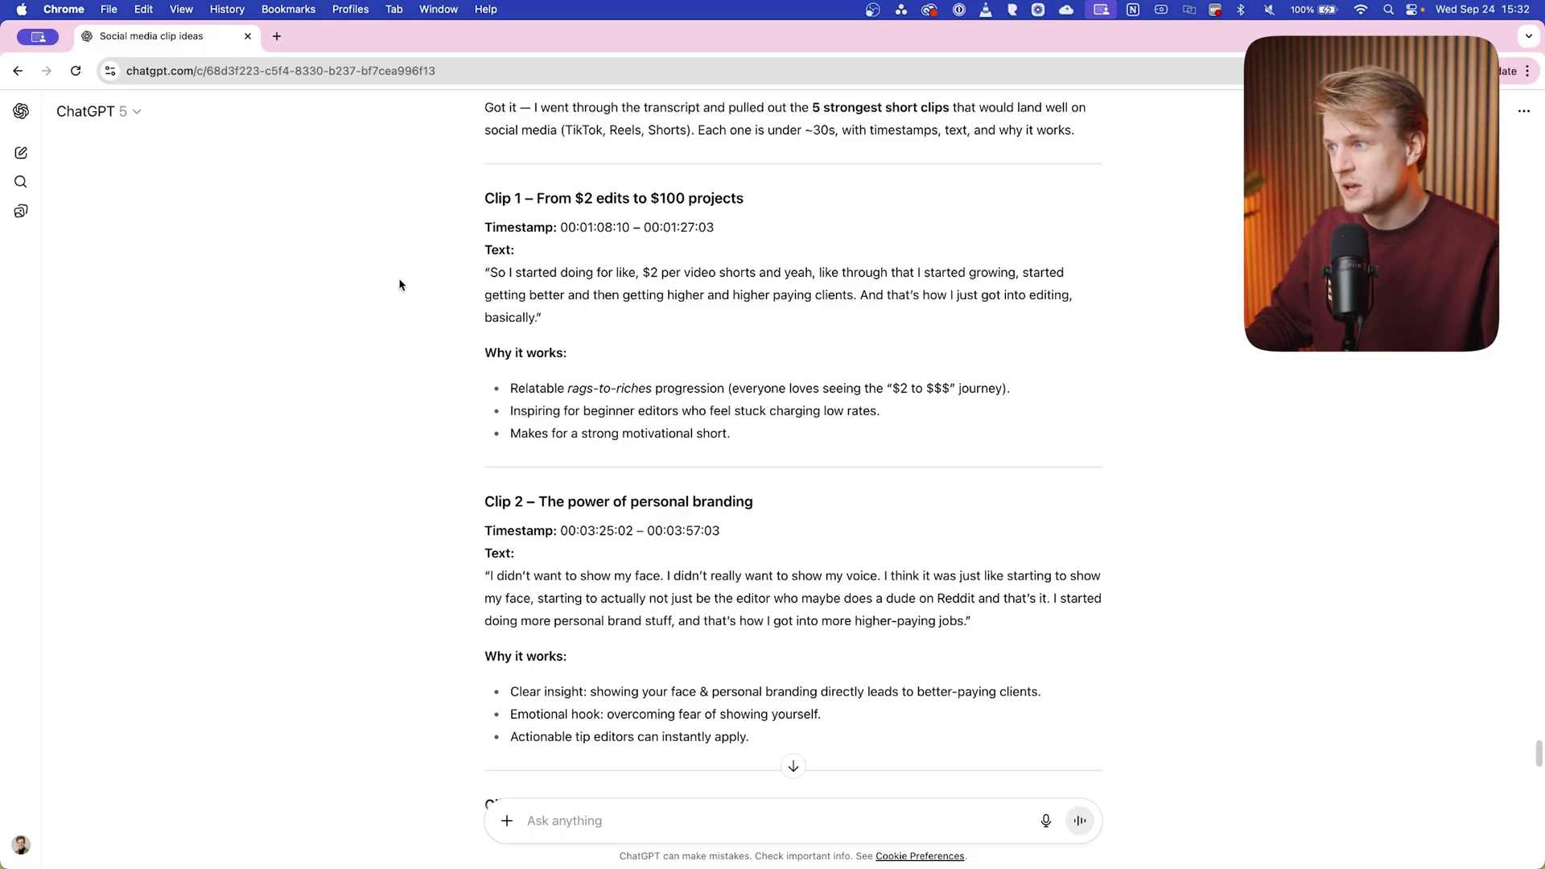
scroll(773, 708, "down", 5)
scroll(734, 682, "down", 1)
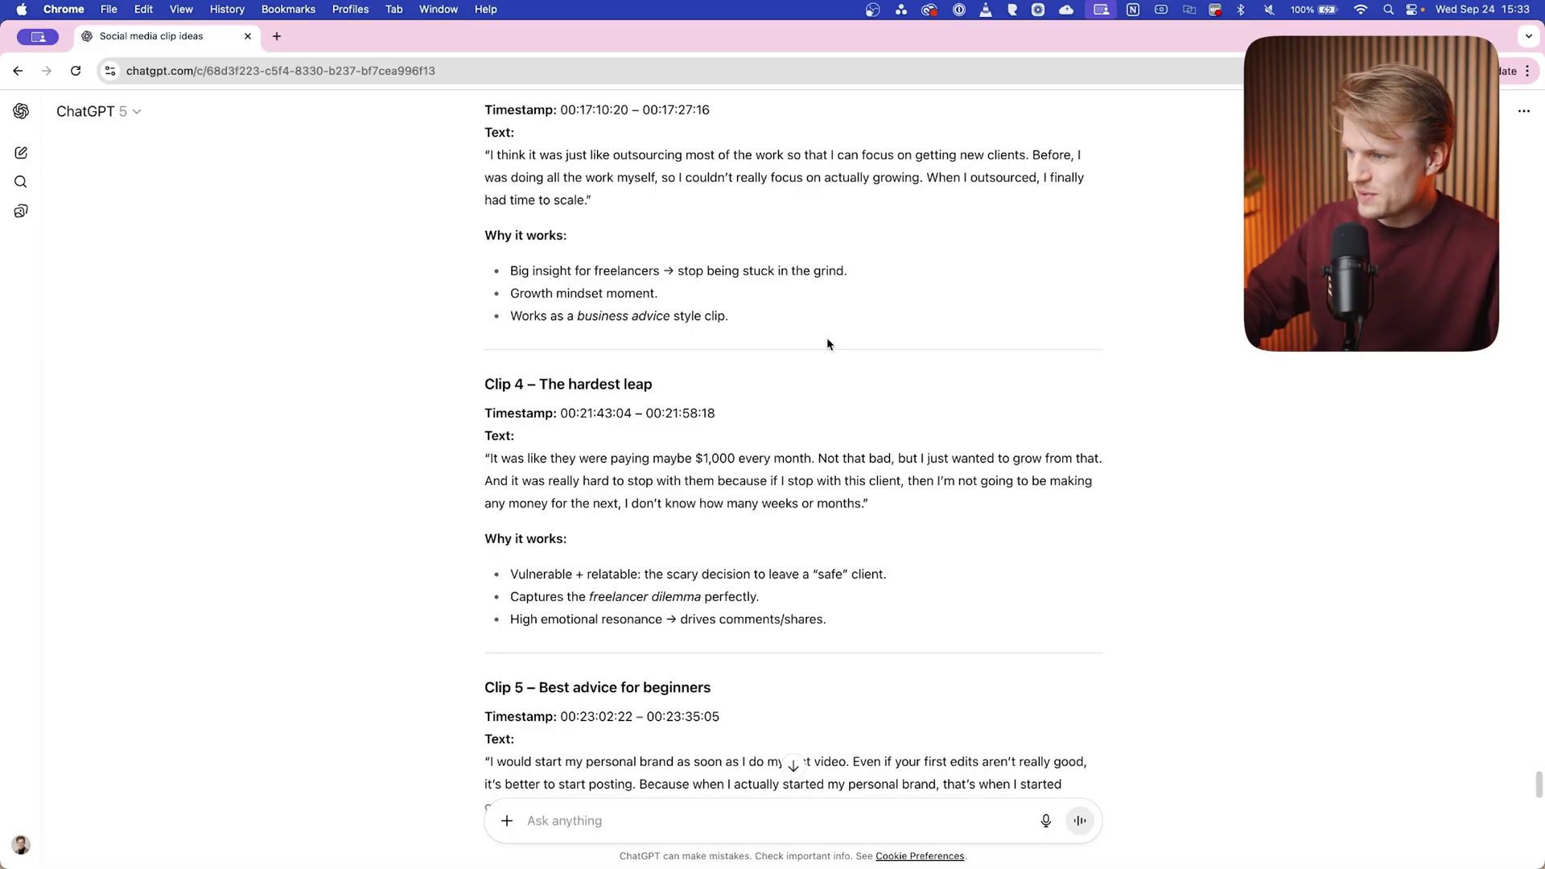
scroll(644, 407, "up", 2)
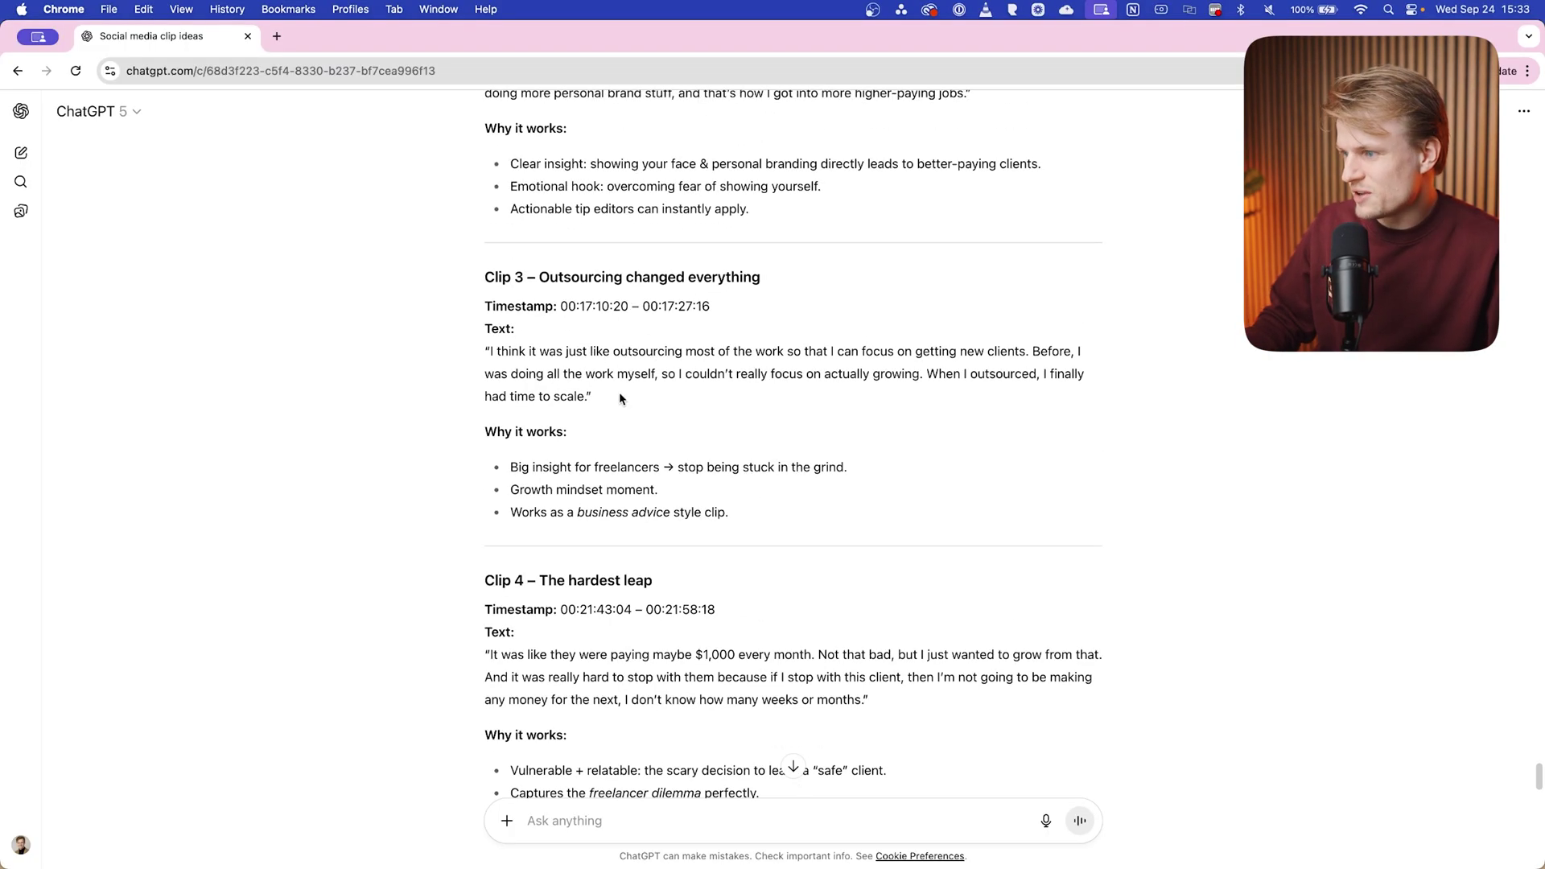
scroll(697, 455, "down", 8)
left_click_drag(485, 237, 715, 236)
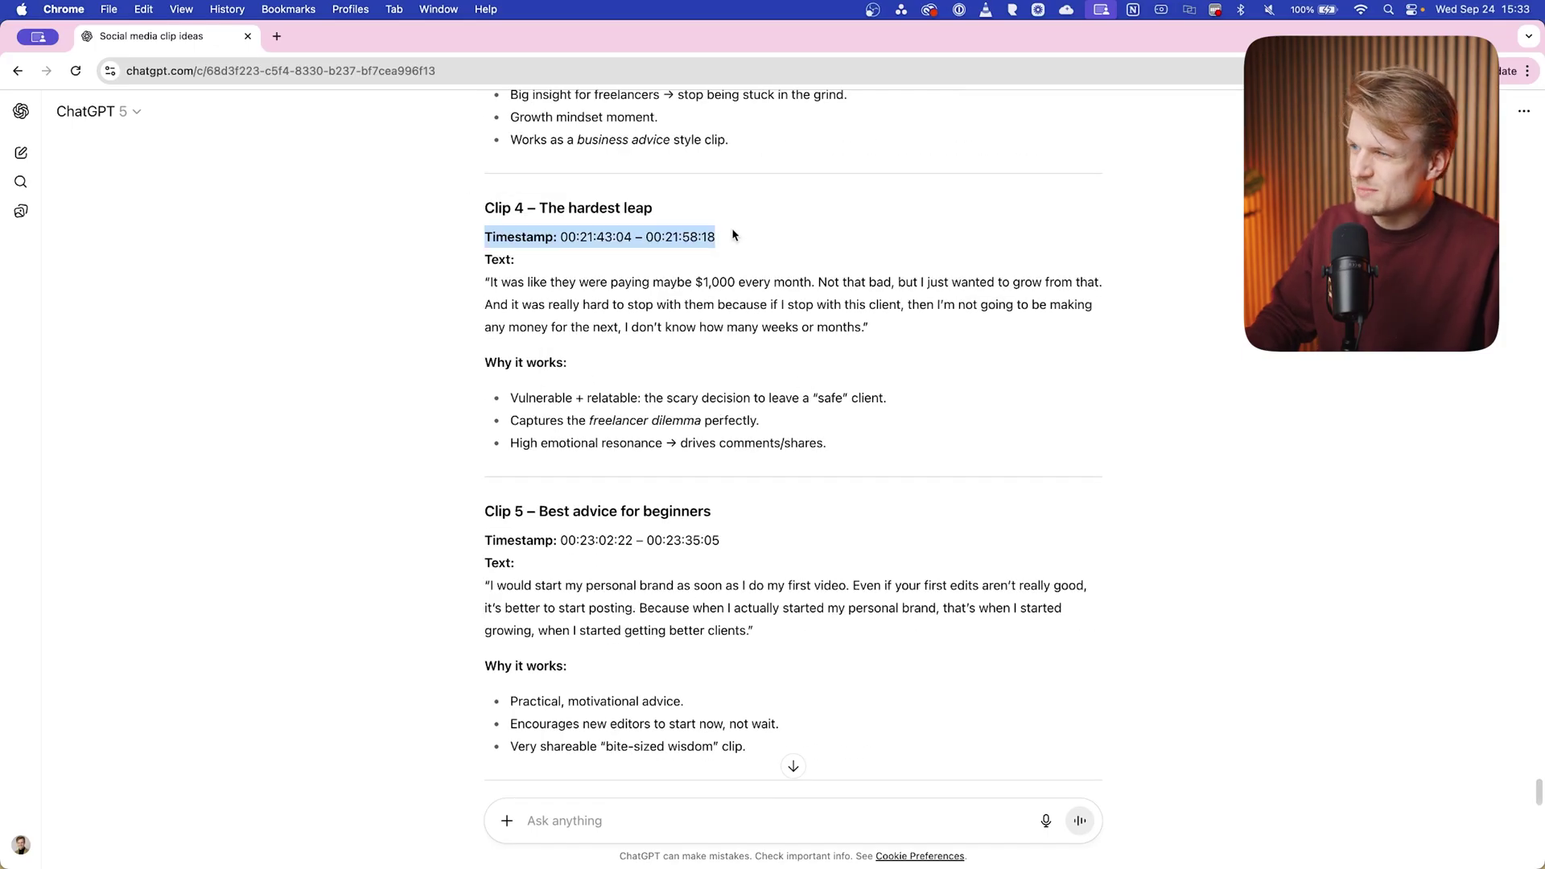
scroll(644, 473, "down", 2)
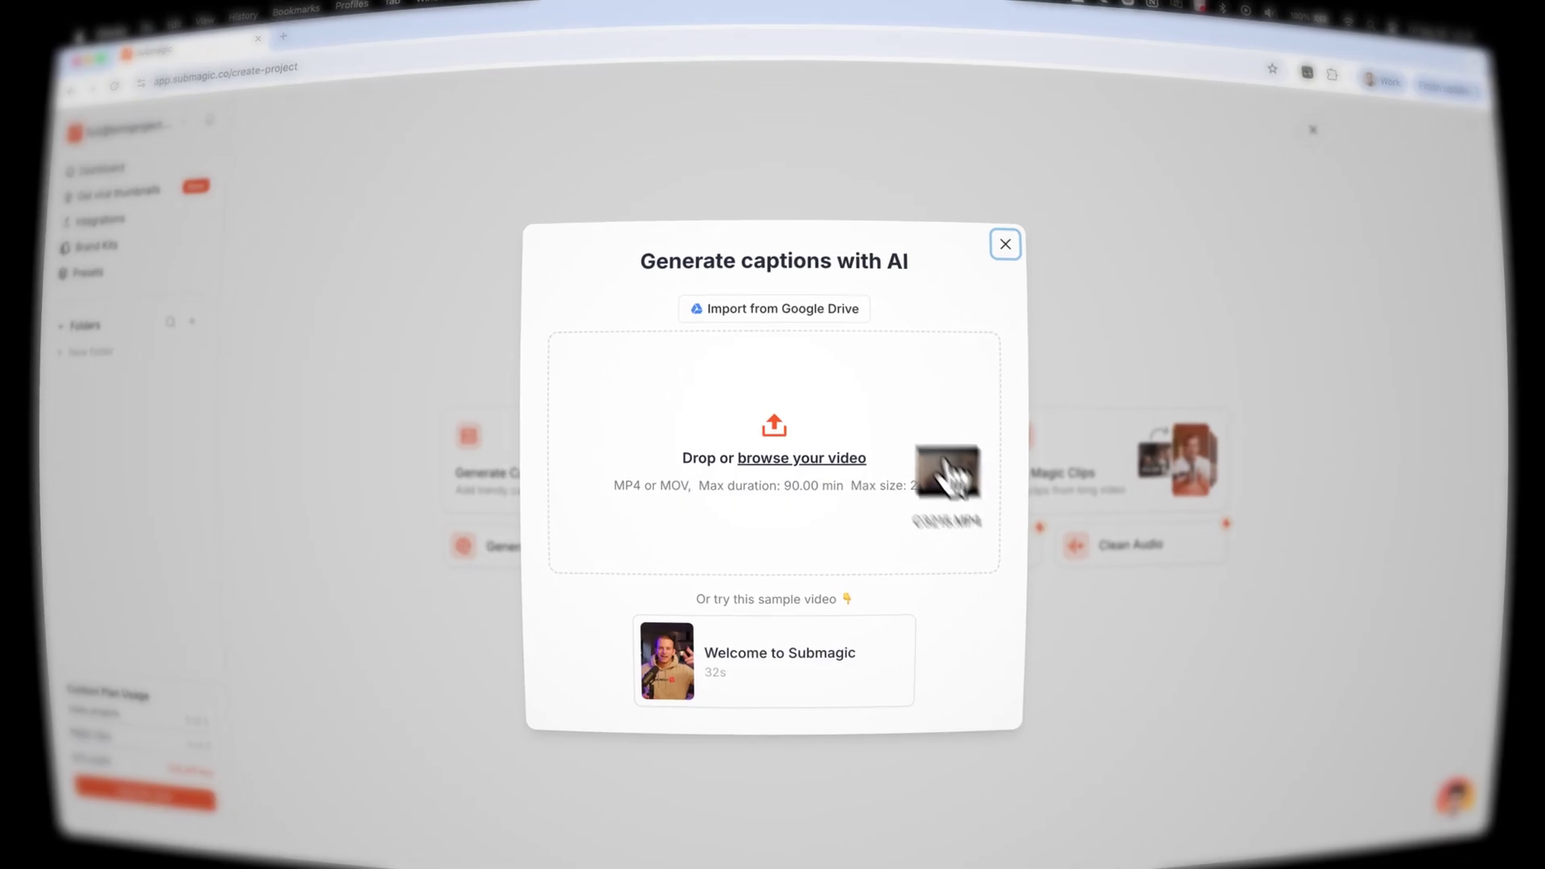
- Upload the video file to Submagic and apply the Ali caption style
left_click_drag(954, 477, 821, 406)
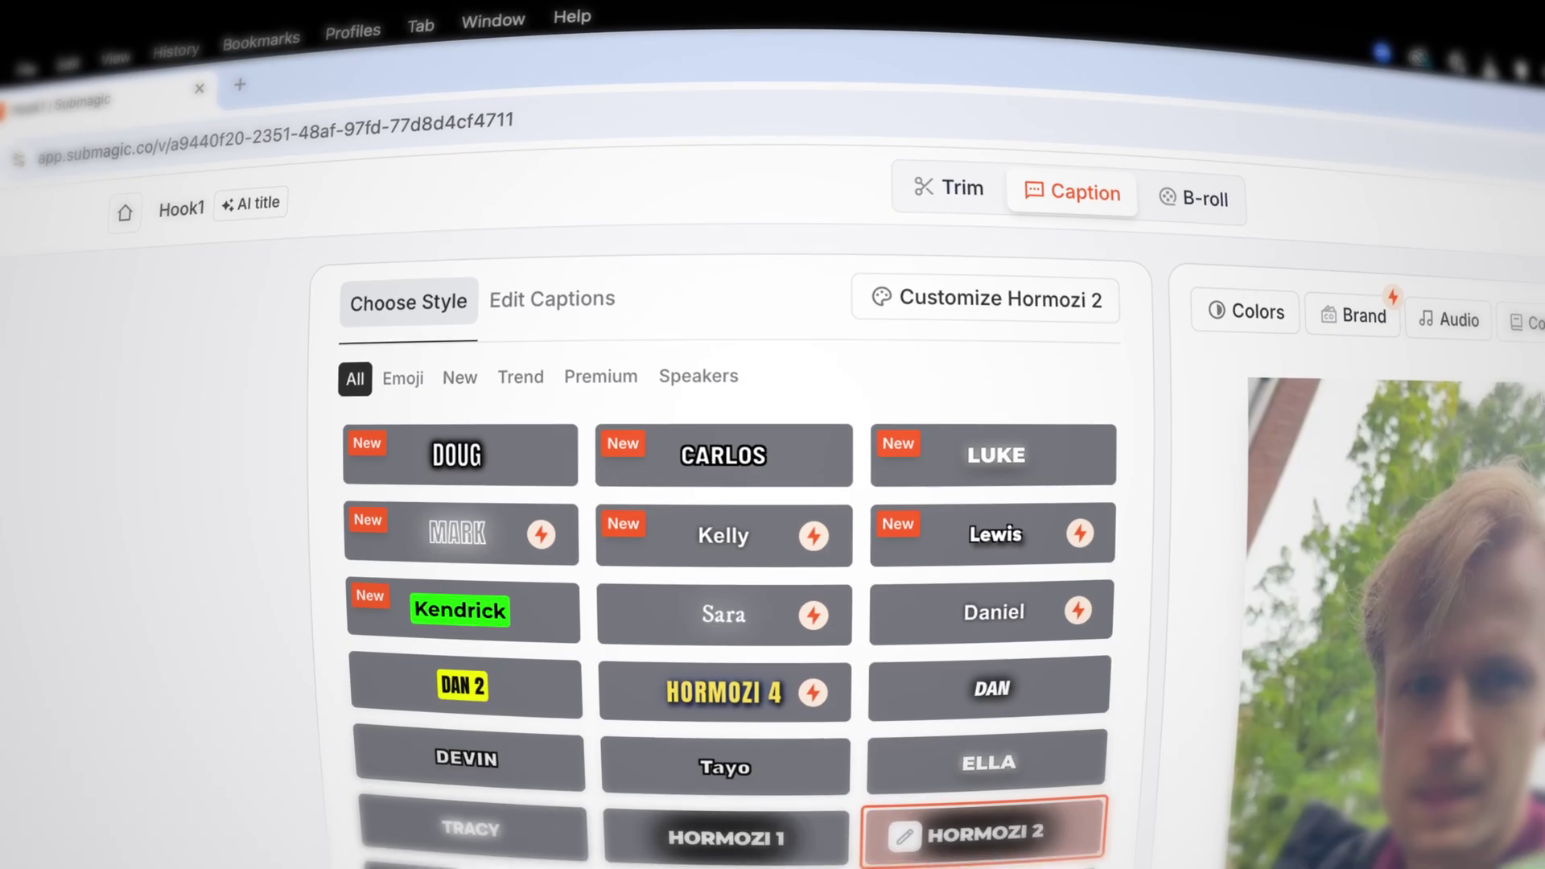
left_click(732, 827)
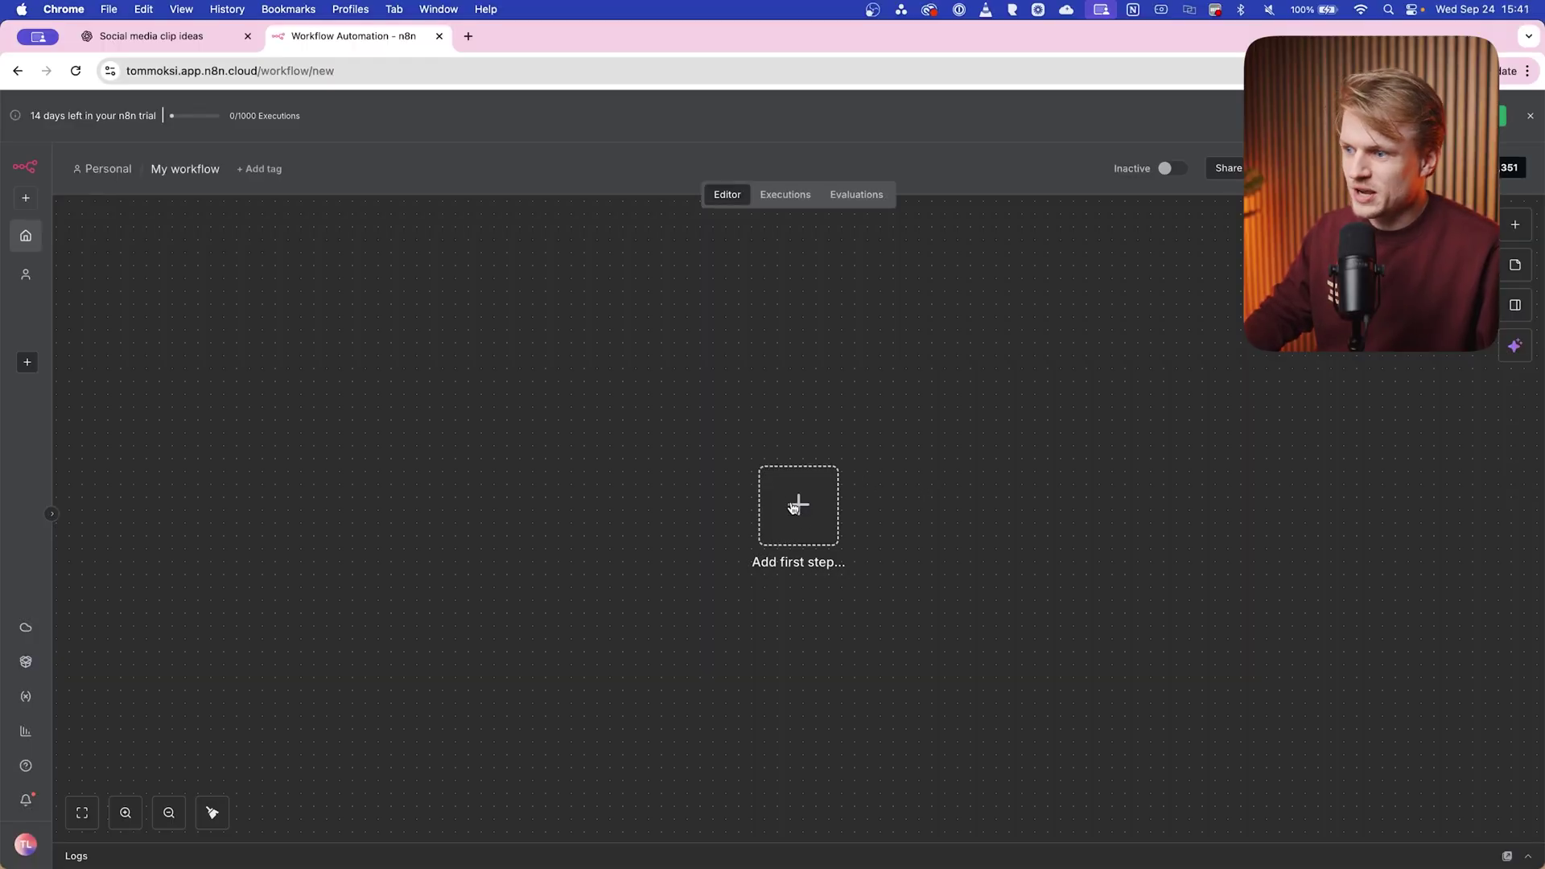
- Add a Google Drive 'On changes involving a specific folder' trigger and start a new credential
left_click(795, 505)
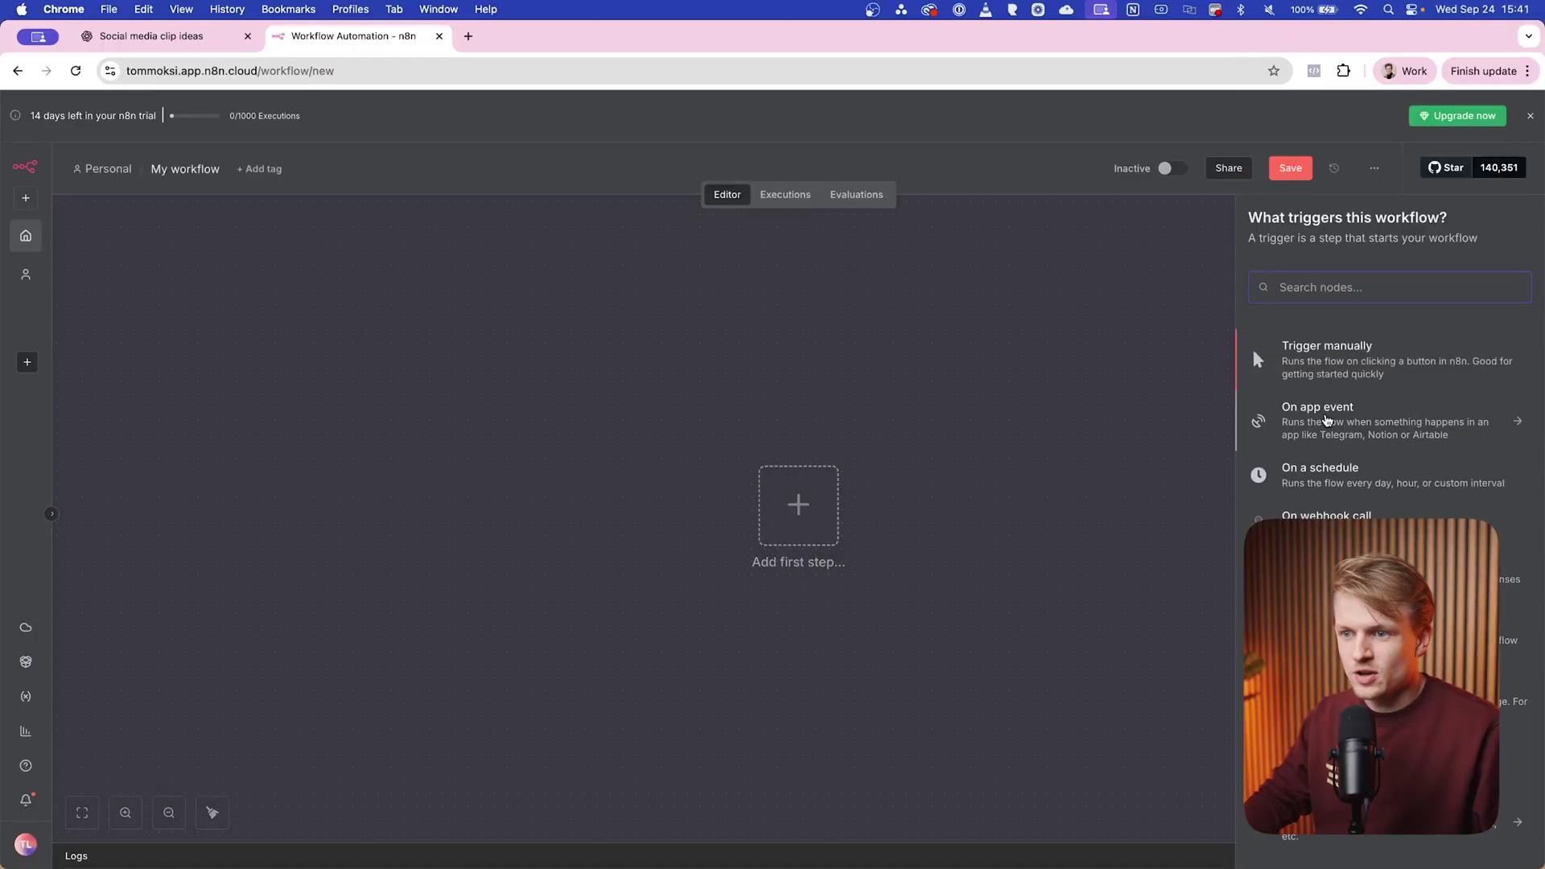
left_click(1302, 427)
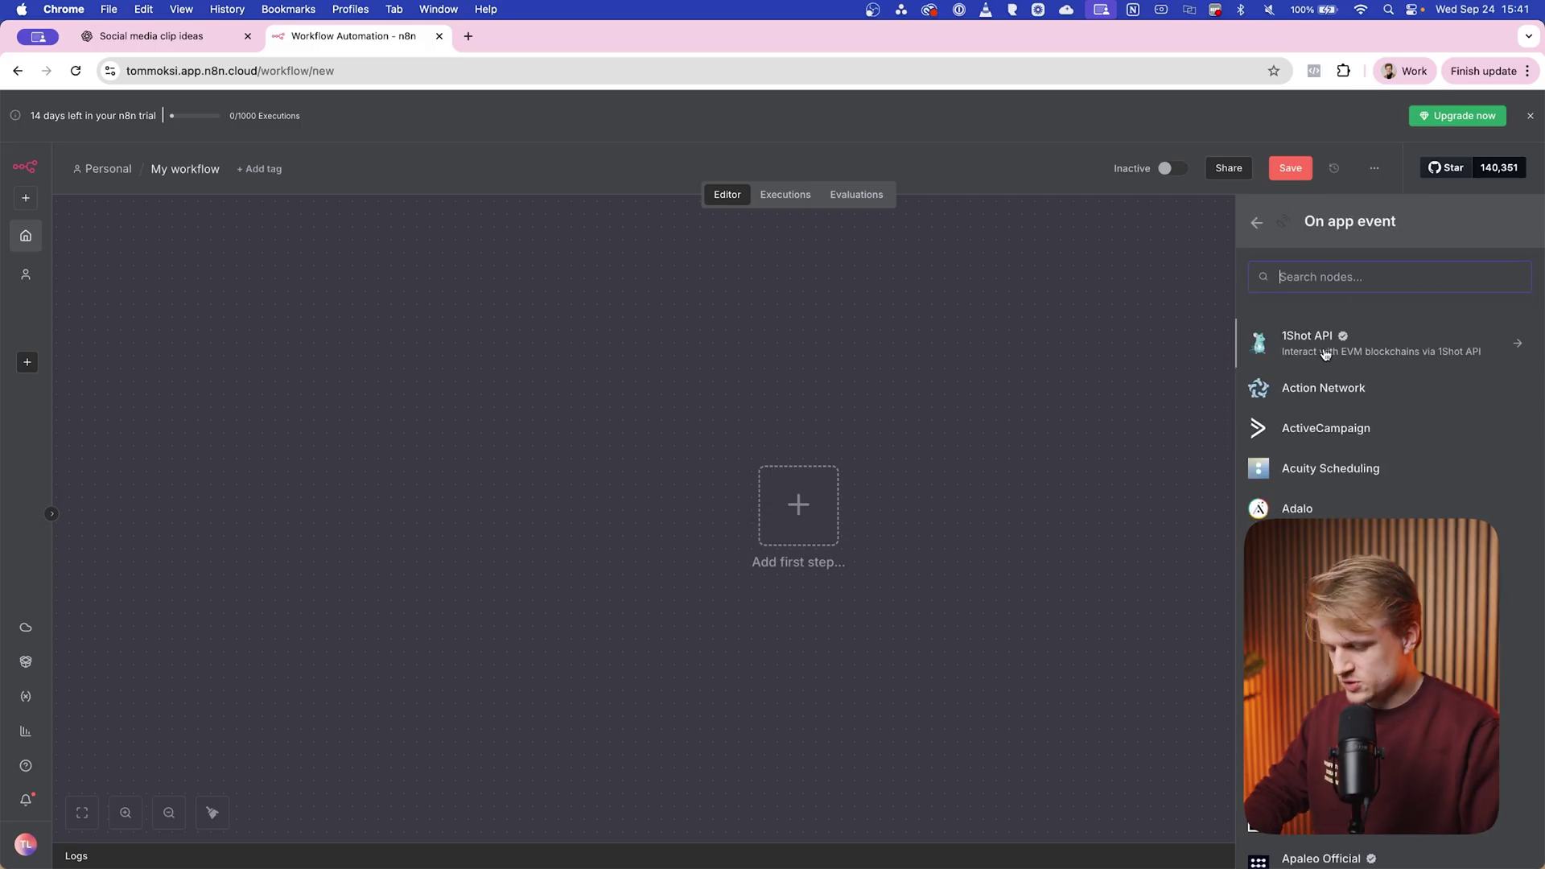
type("google drive")
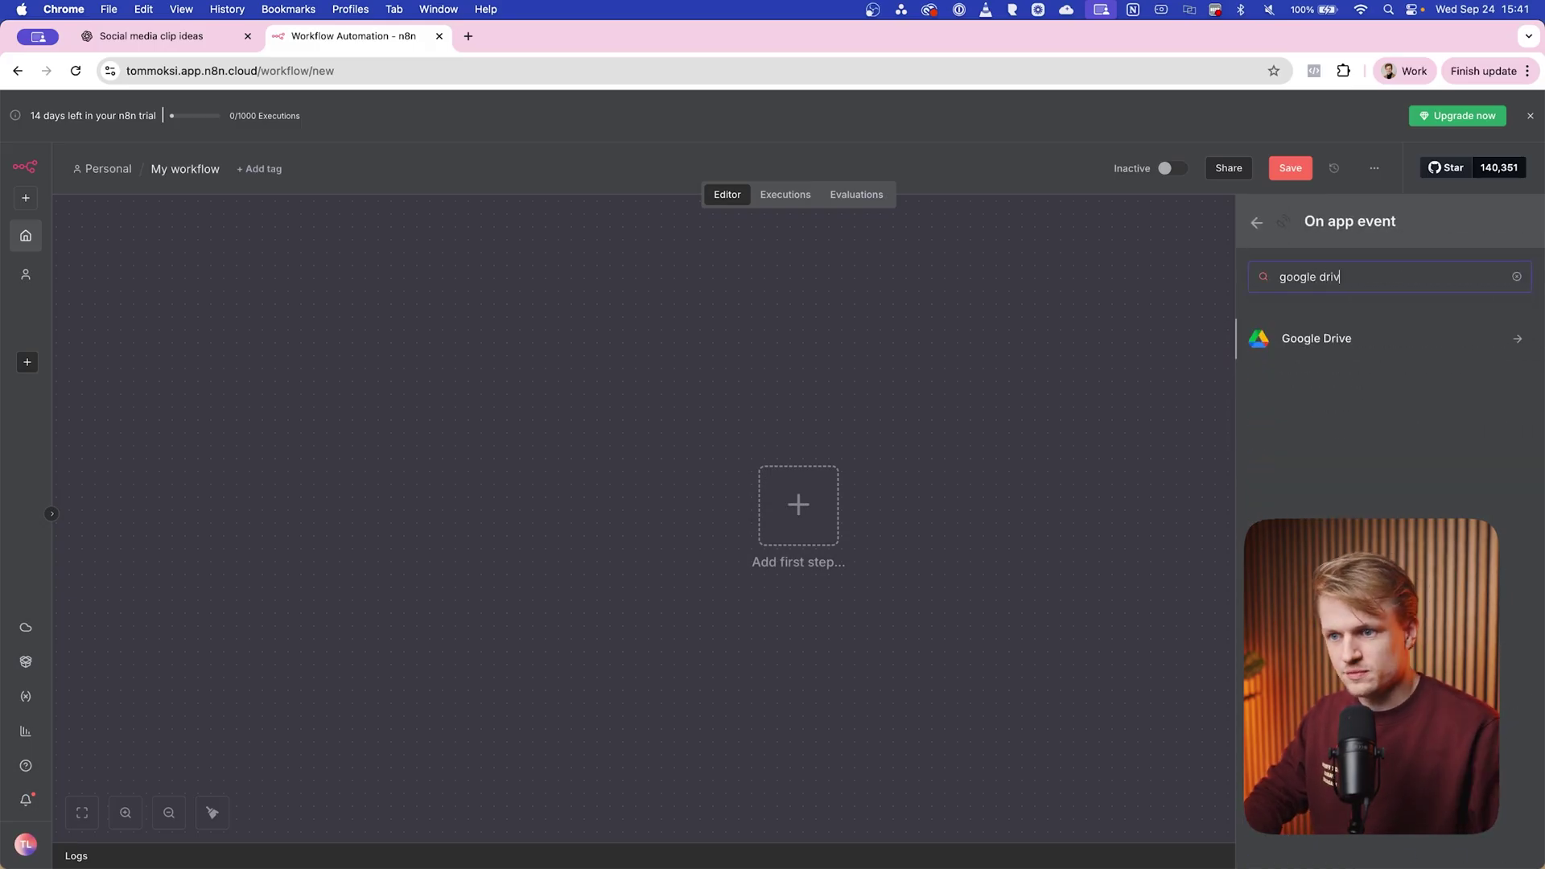
left_click(1407, 344)
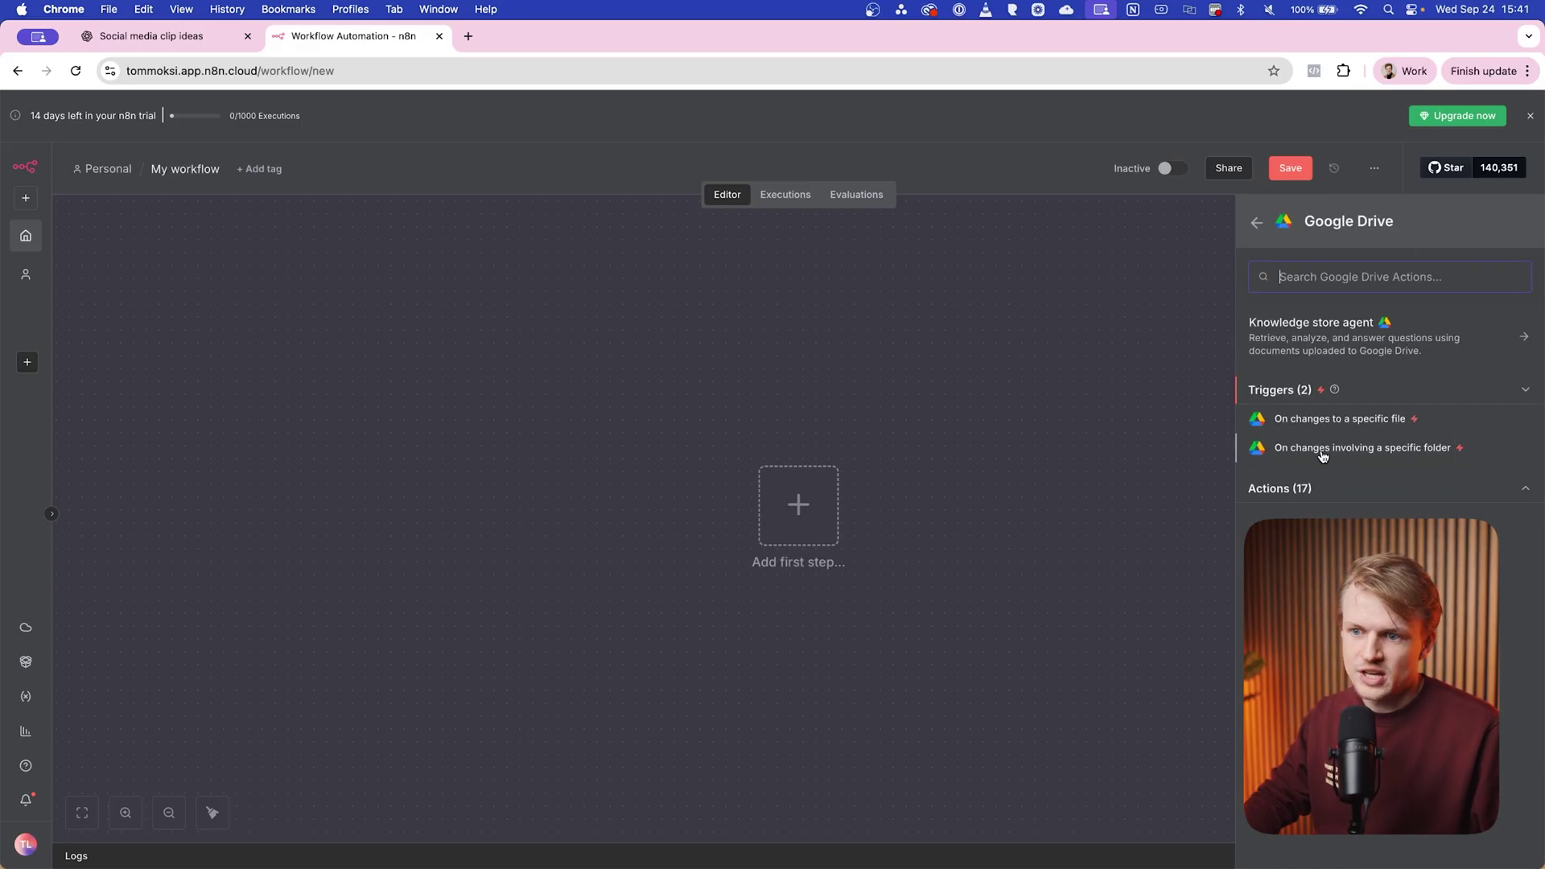
left_click(1400, 449)
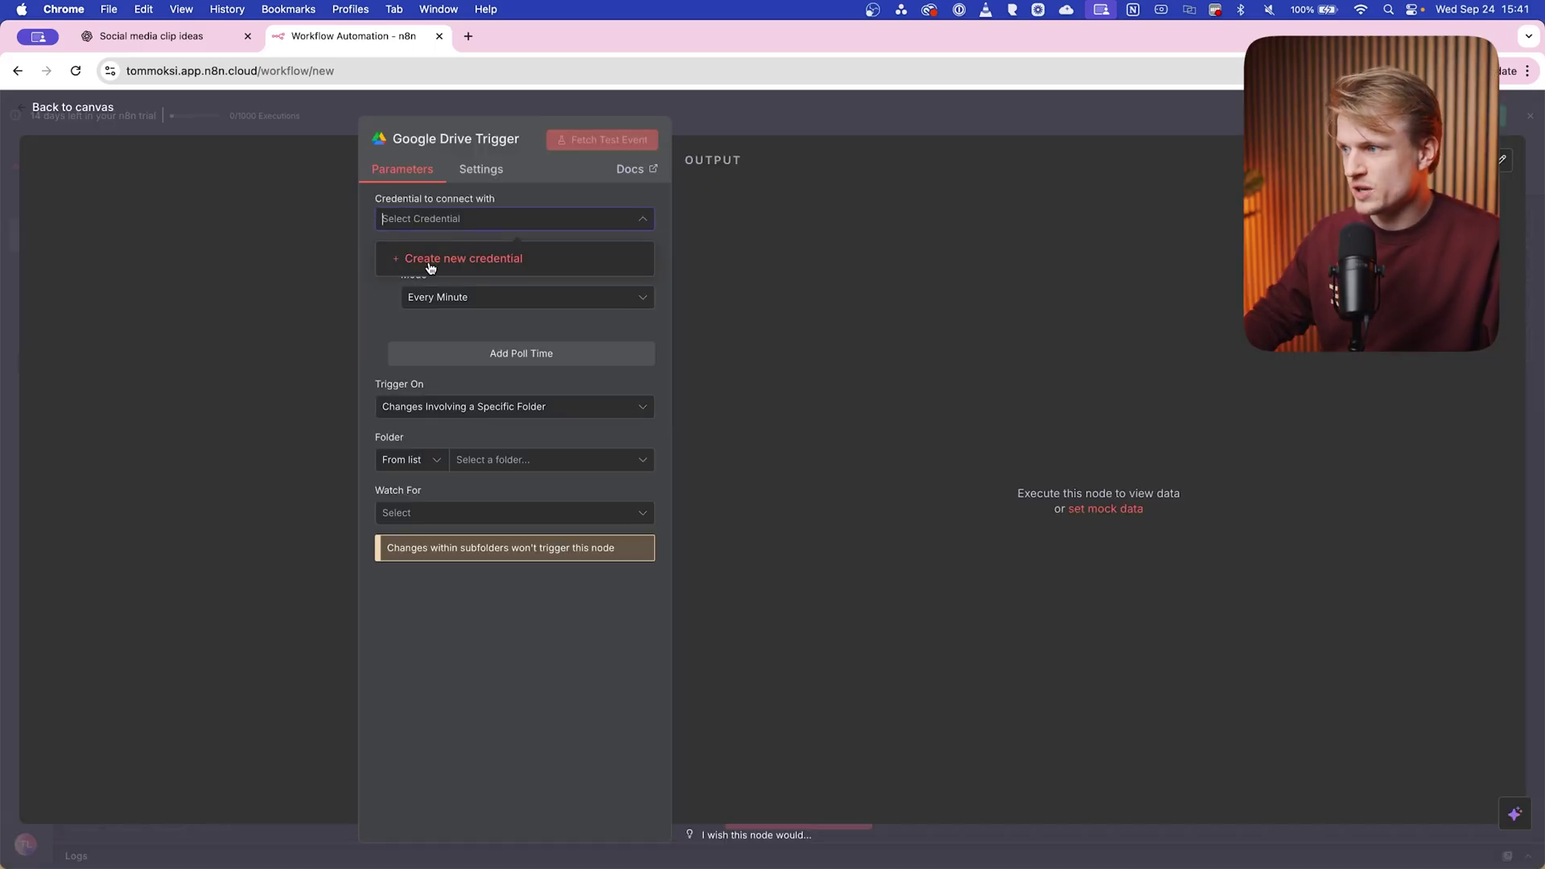
left_click(434, 259)
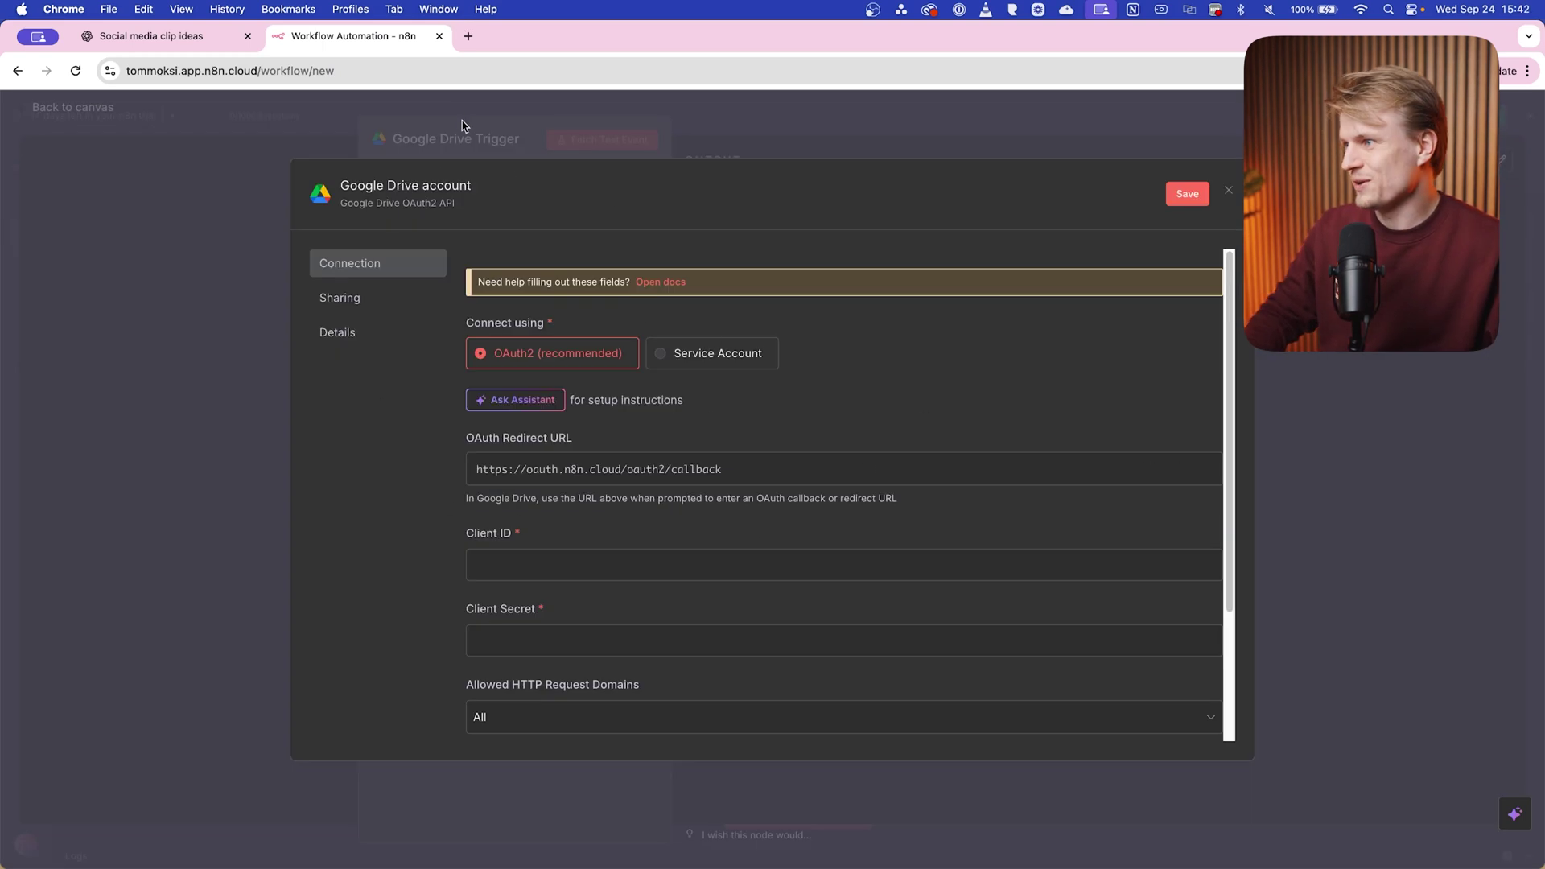
- Search for the Google API console and start the $300 free Google Cloud trial
left_click(468, 38)
type("google api console")
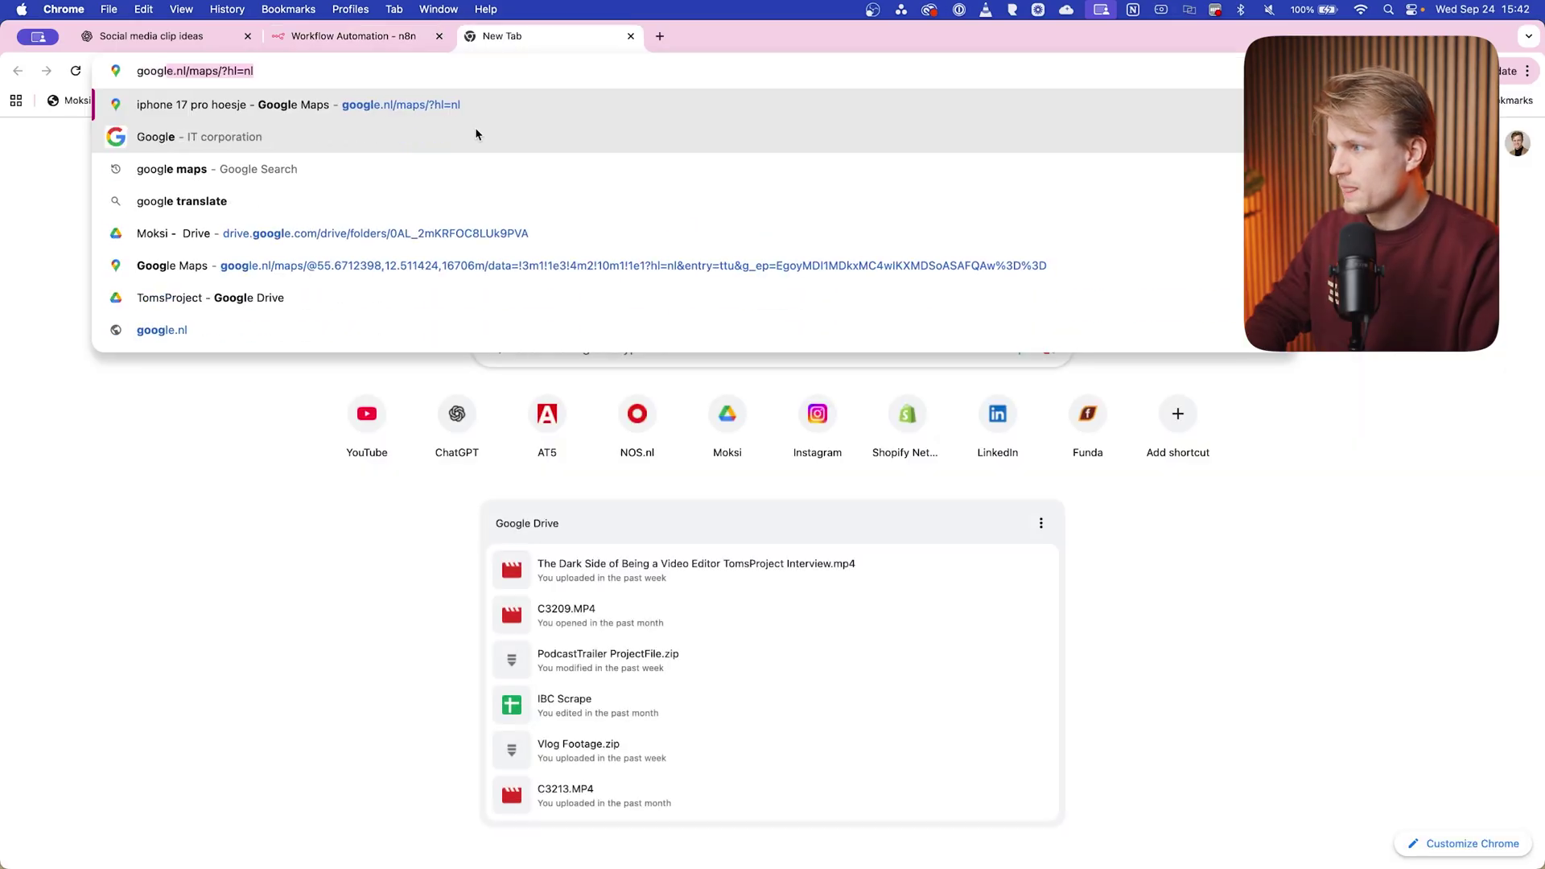
key("Return")
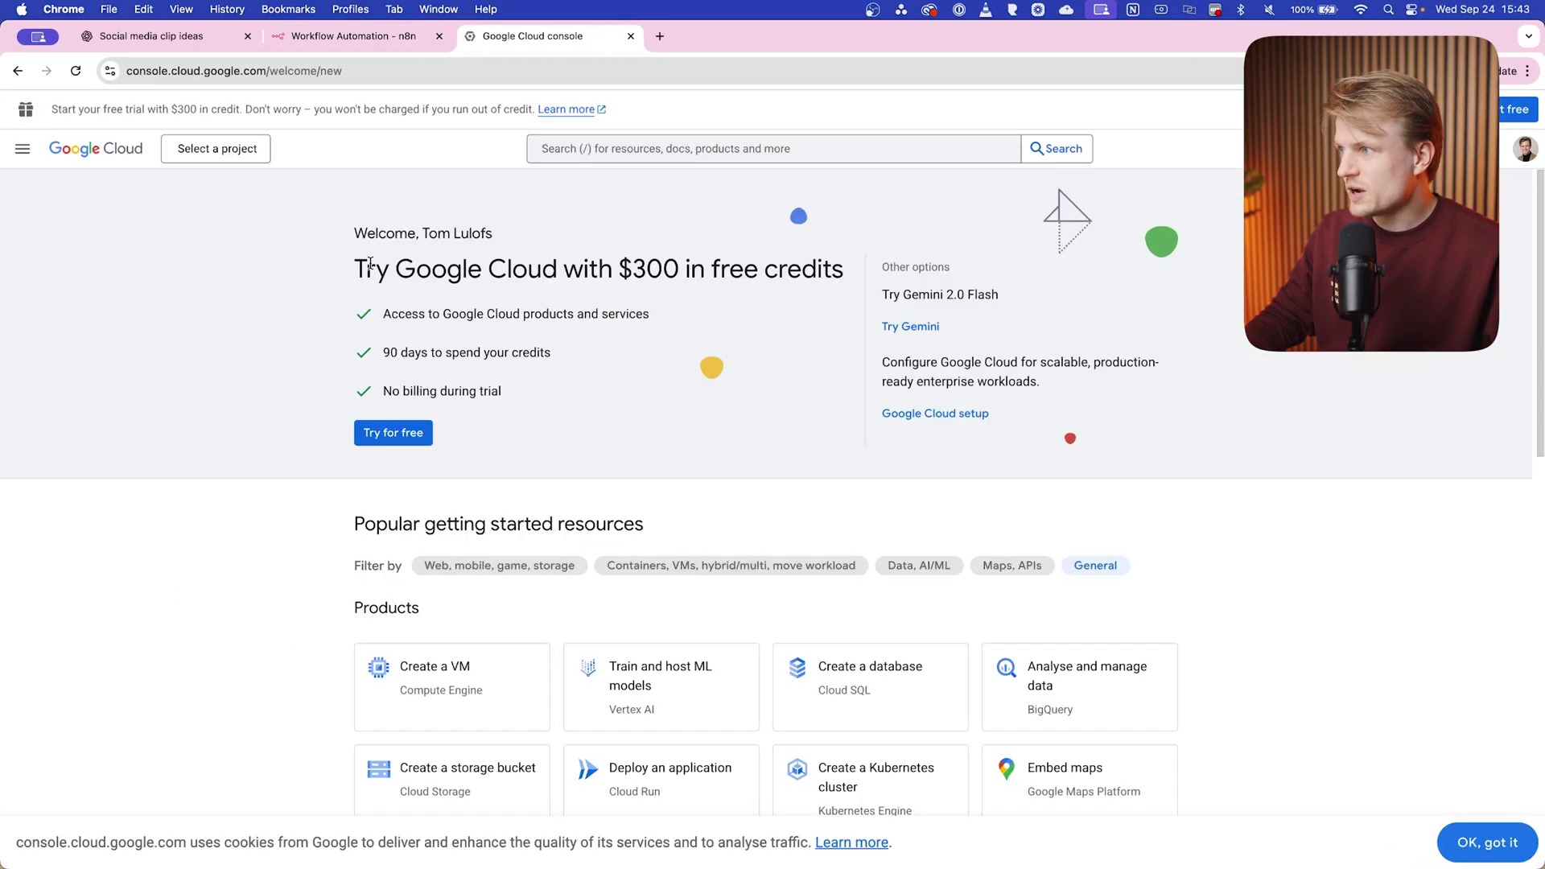
left_click_drag(371, 266, 798, 282)
left_click(562, 302)
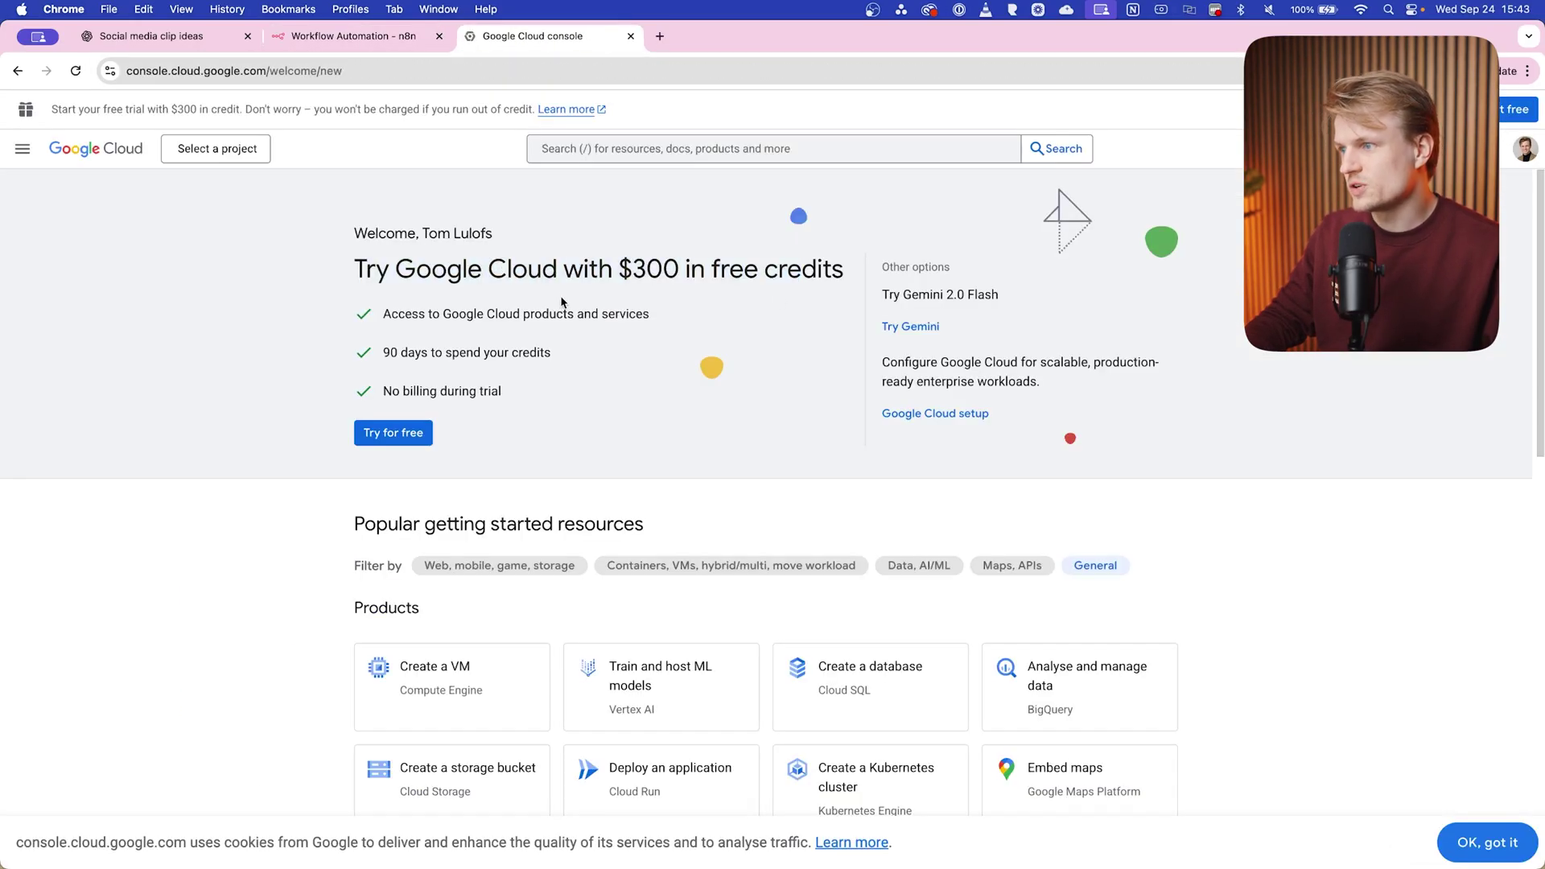
left_click(400, 435)
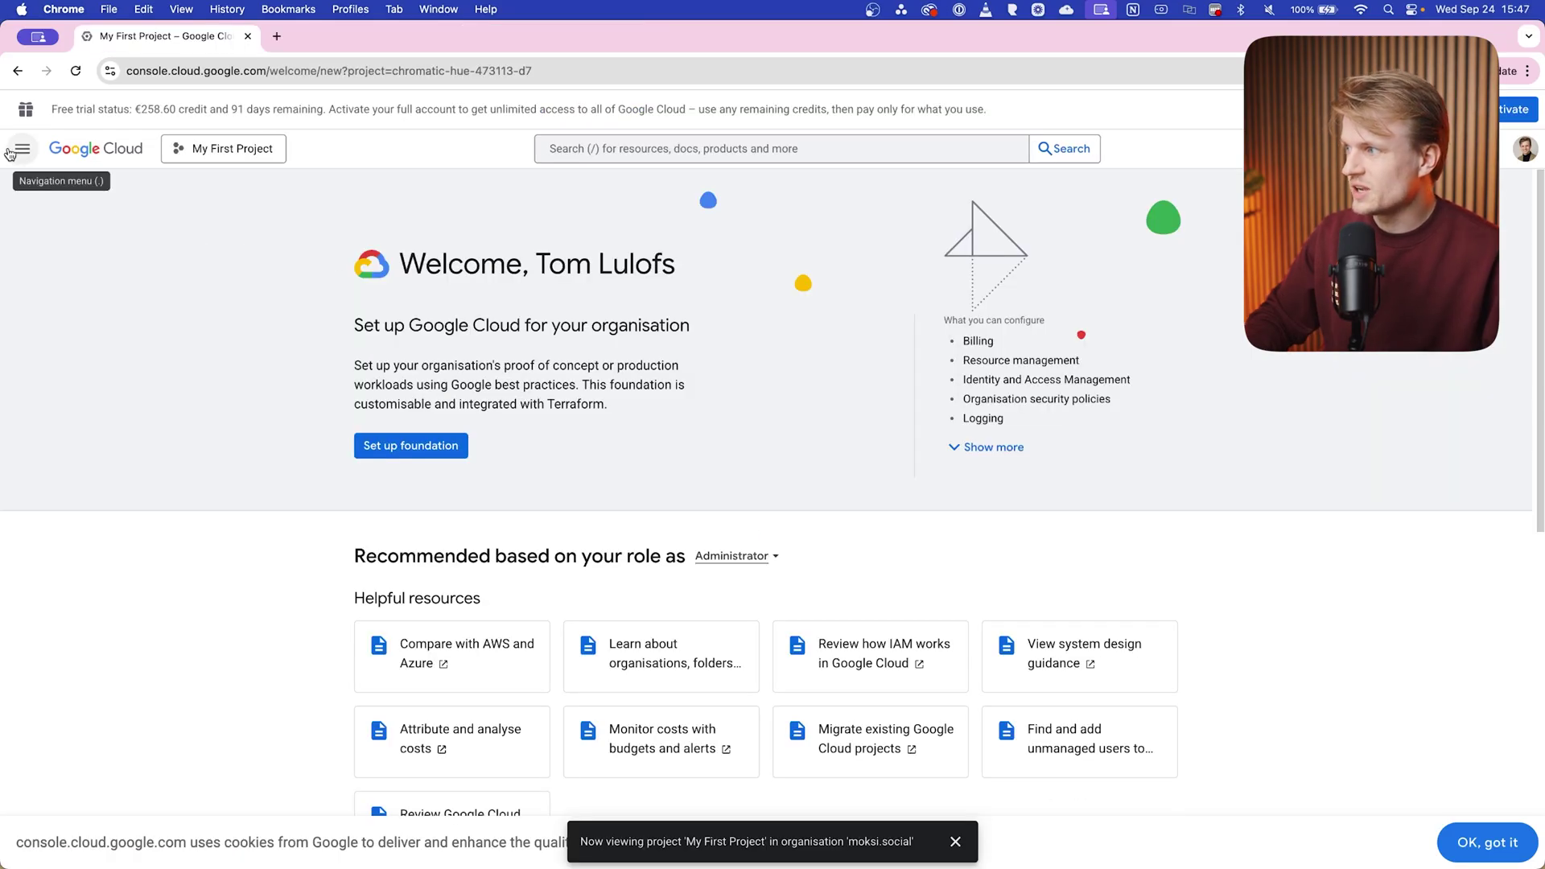
- Find the Google Drive API in the API Library and enable it
left_click(21, 149)
mouse_move(94, 307)
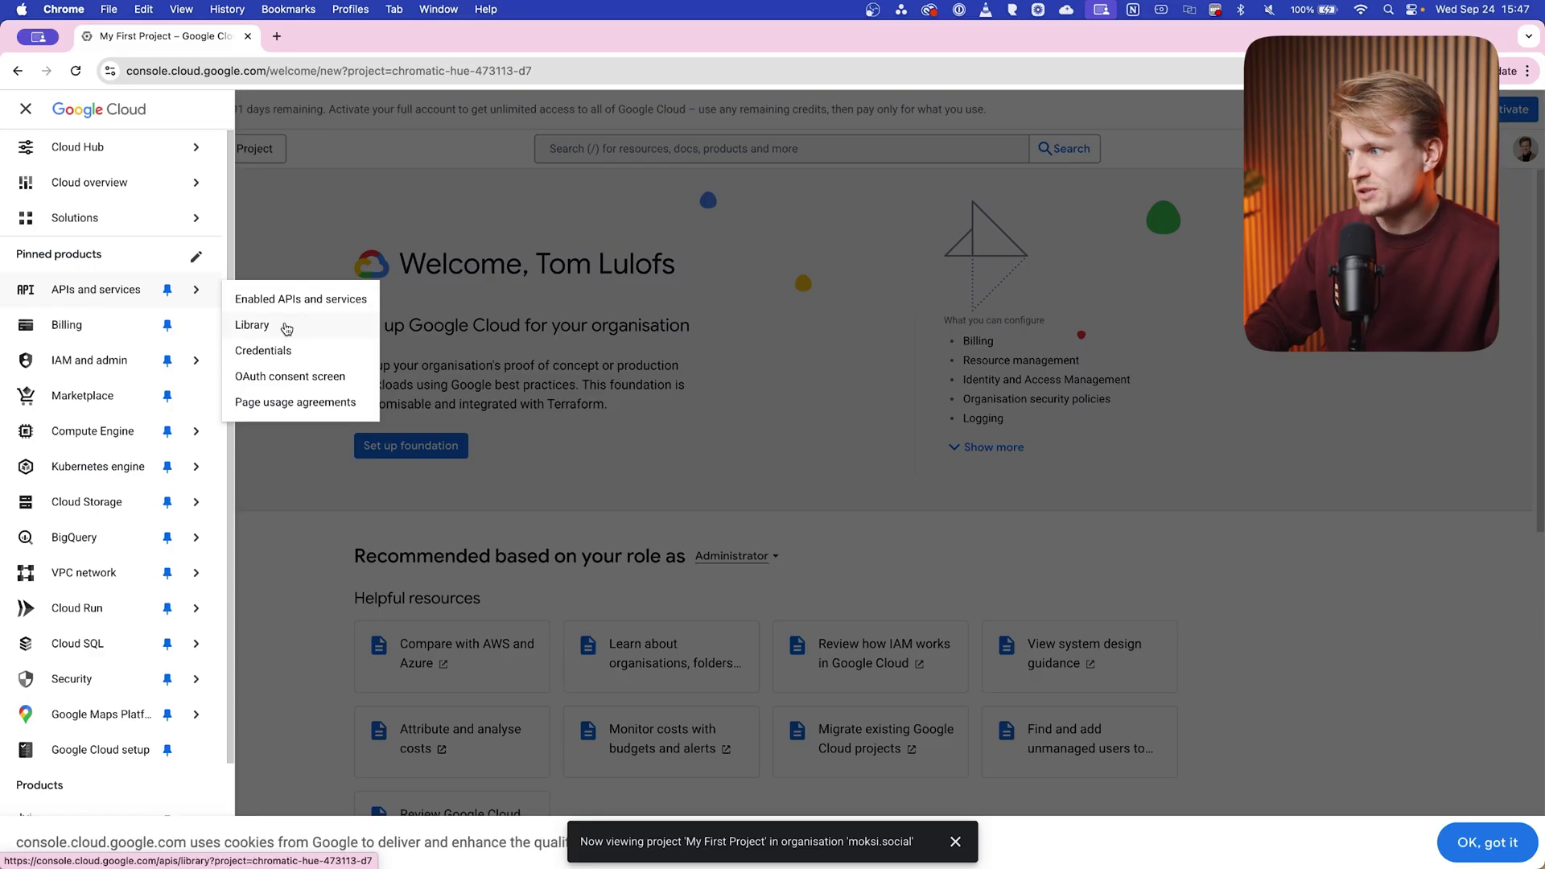
left_click(285, 327)
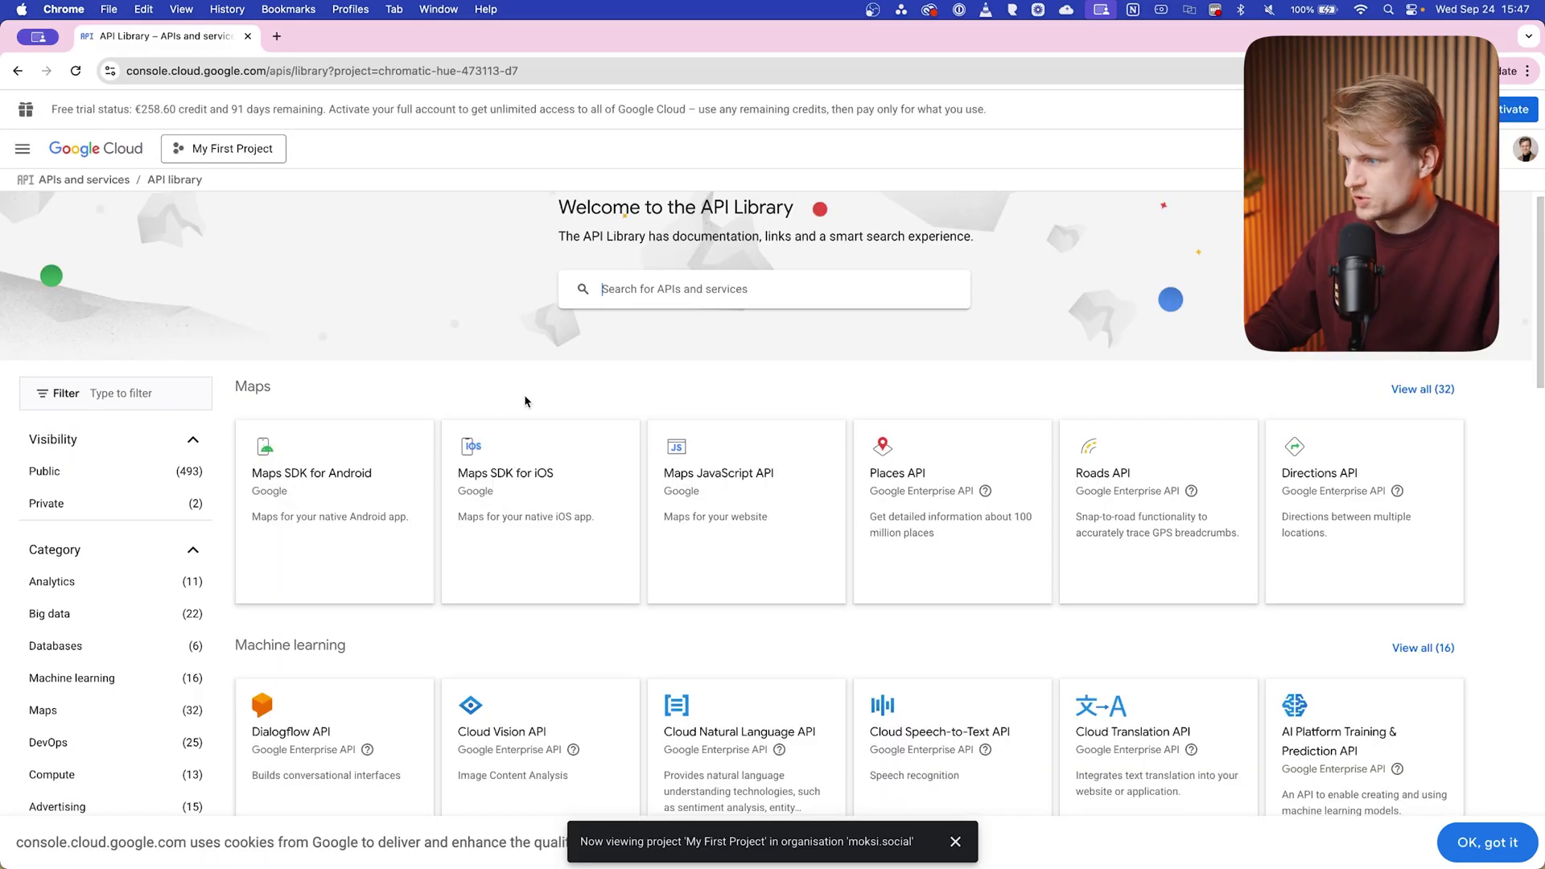
scroll(524, 400, "down", 2)
scroll(524, 400, "up", 2)
type("goog")
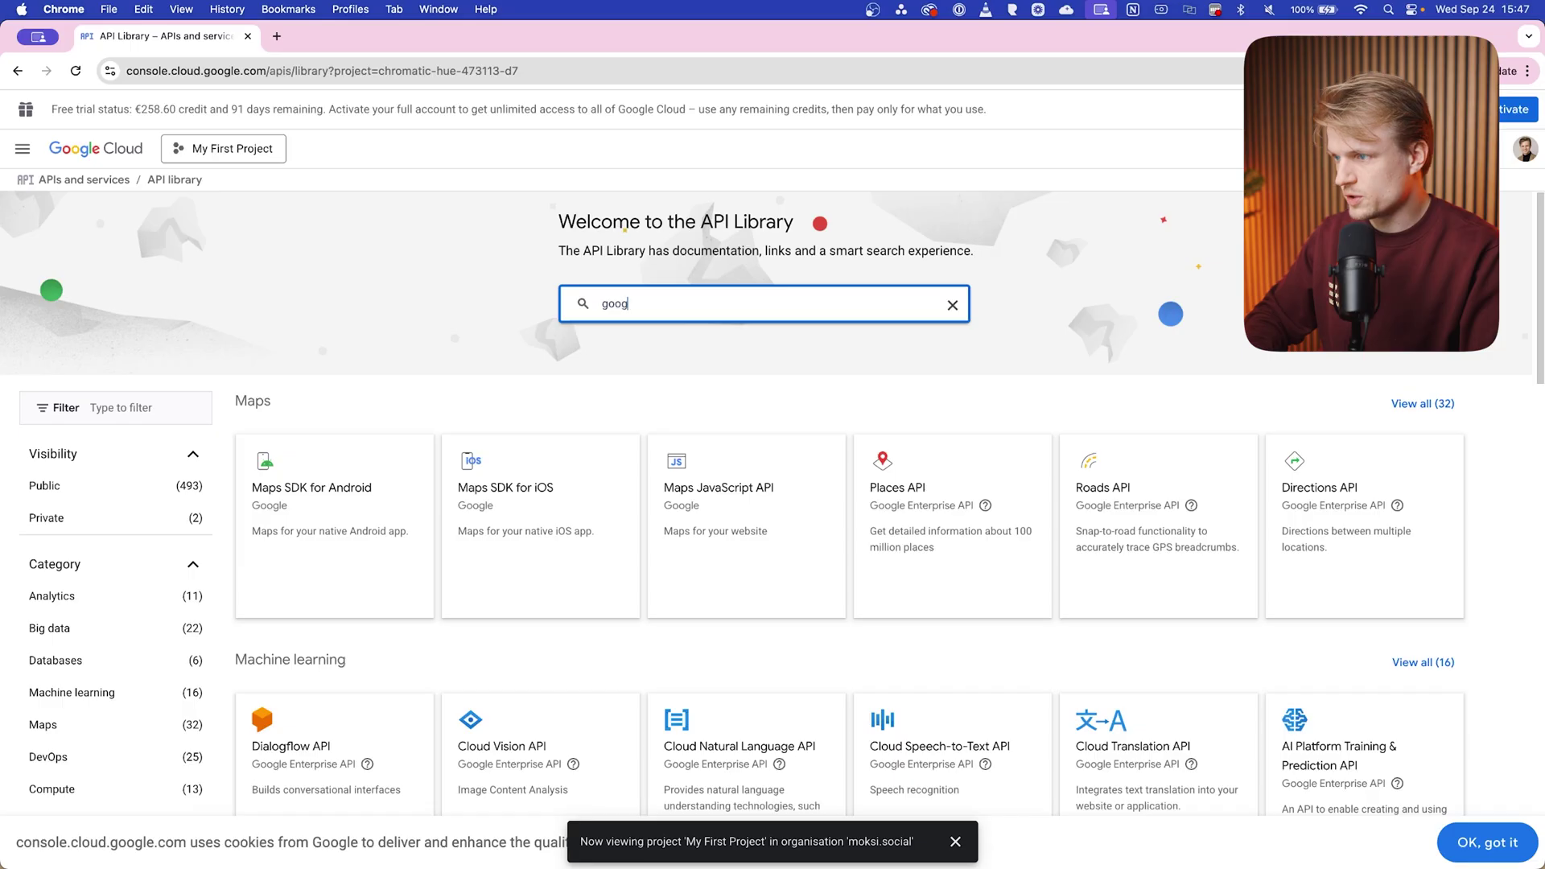
type("le drive api")
key("Return")
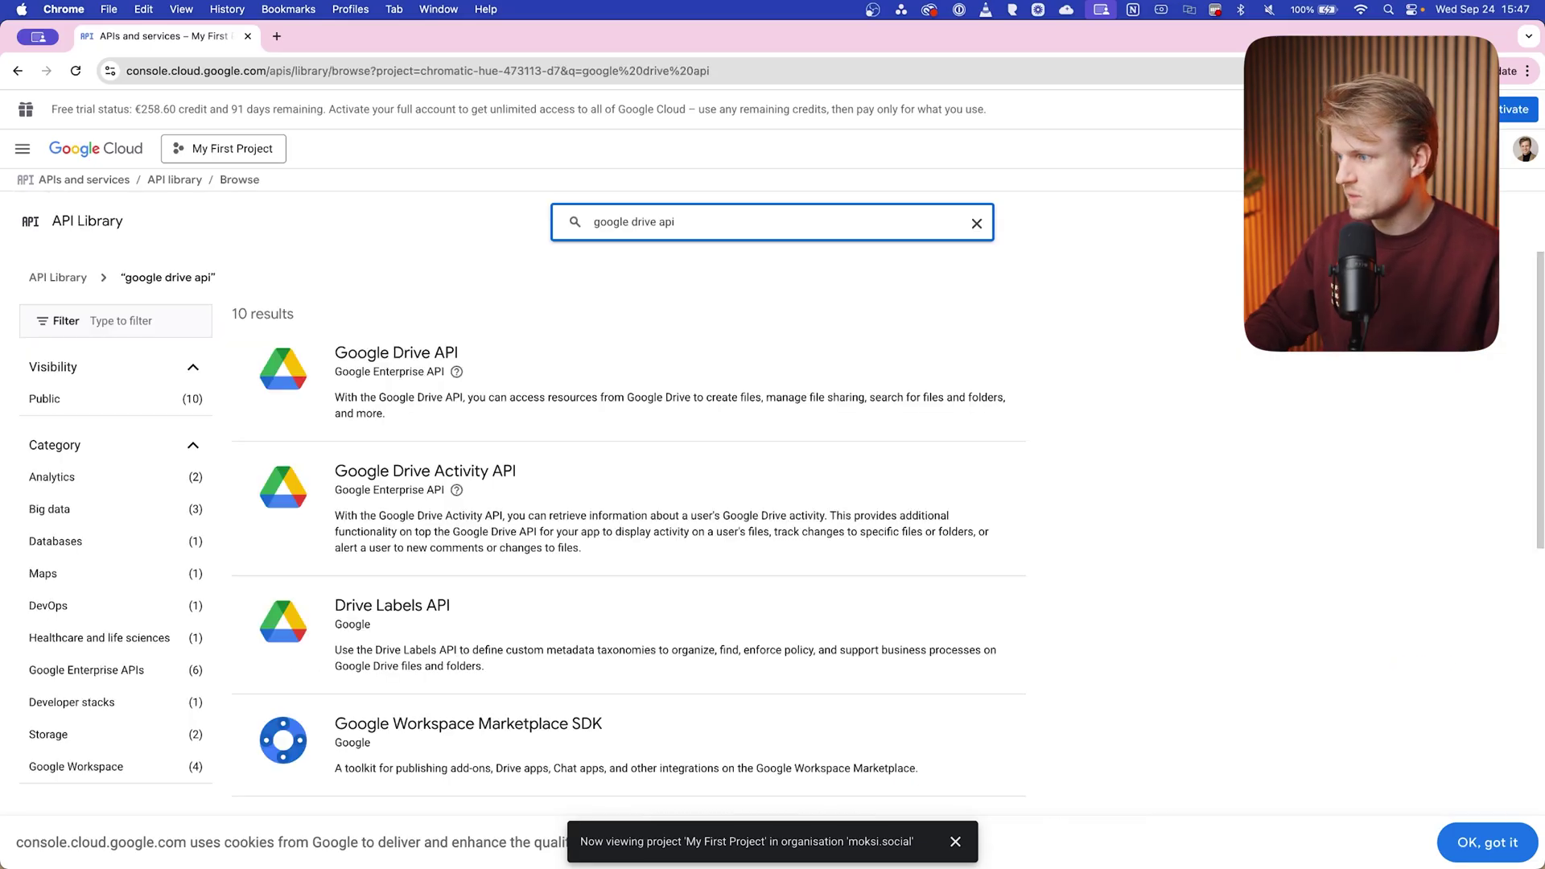
left_click(518, 359)
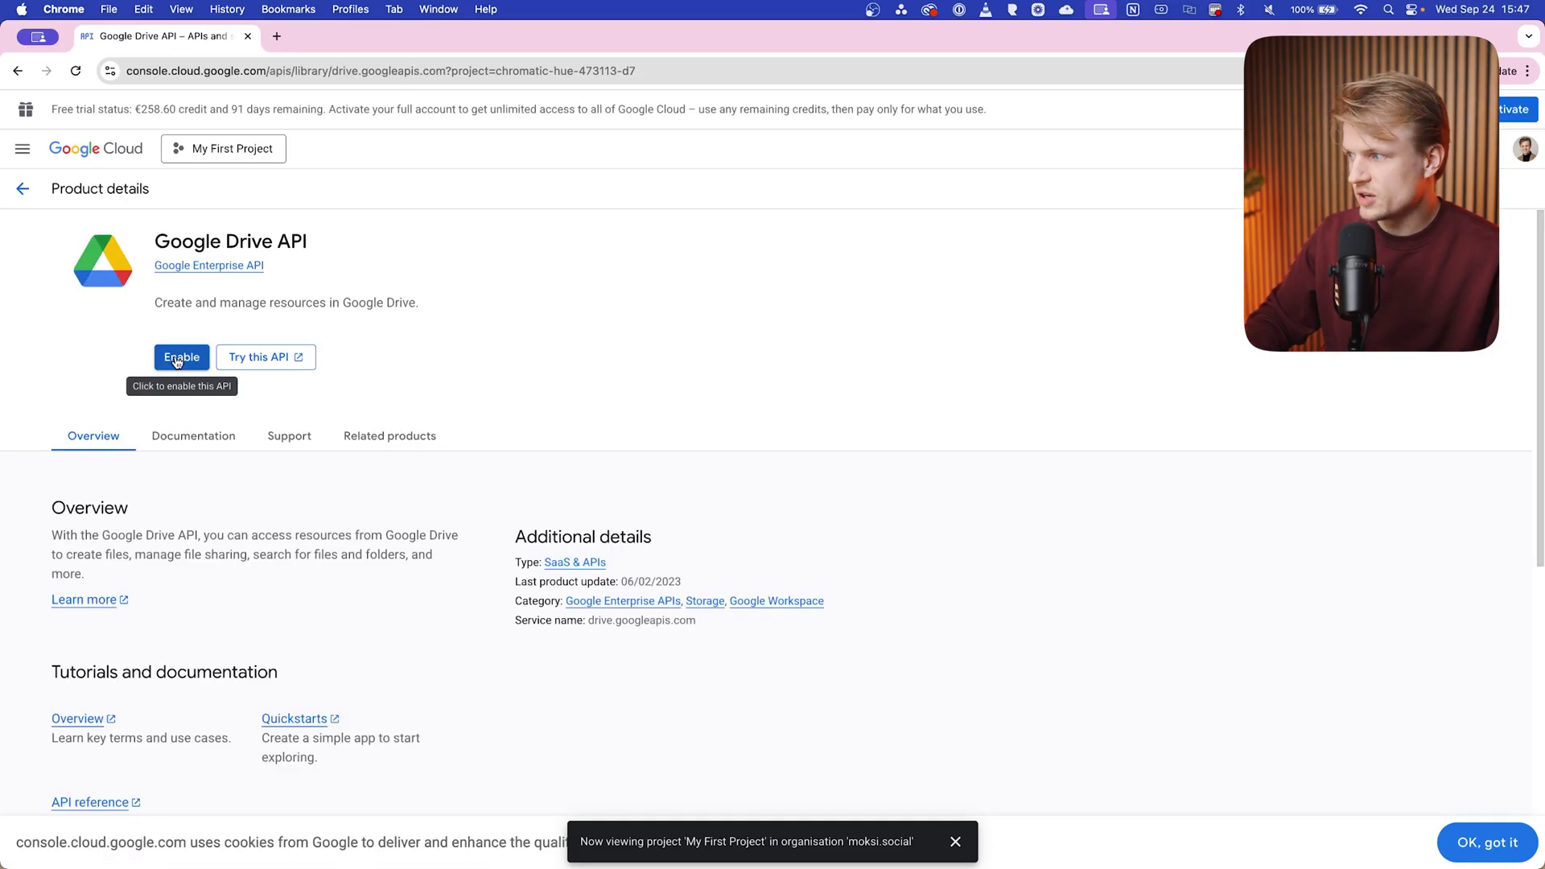
left_click(177, 359)
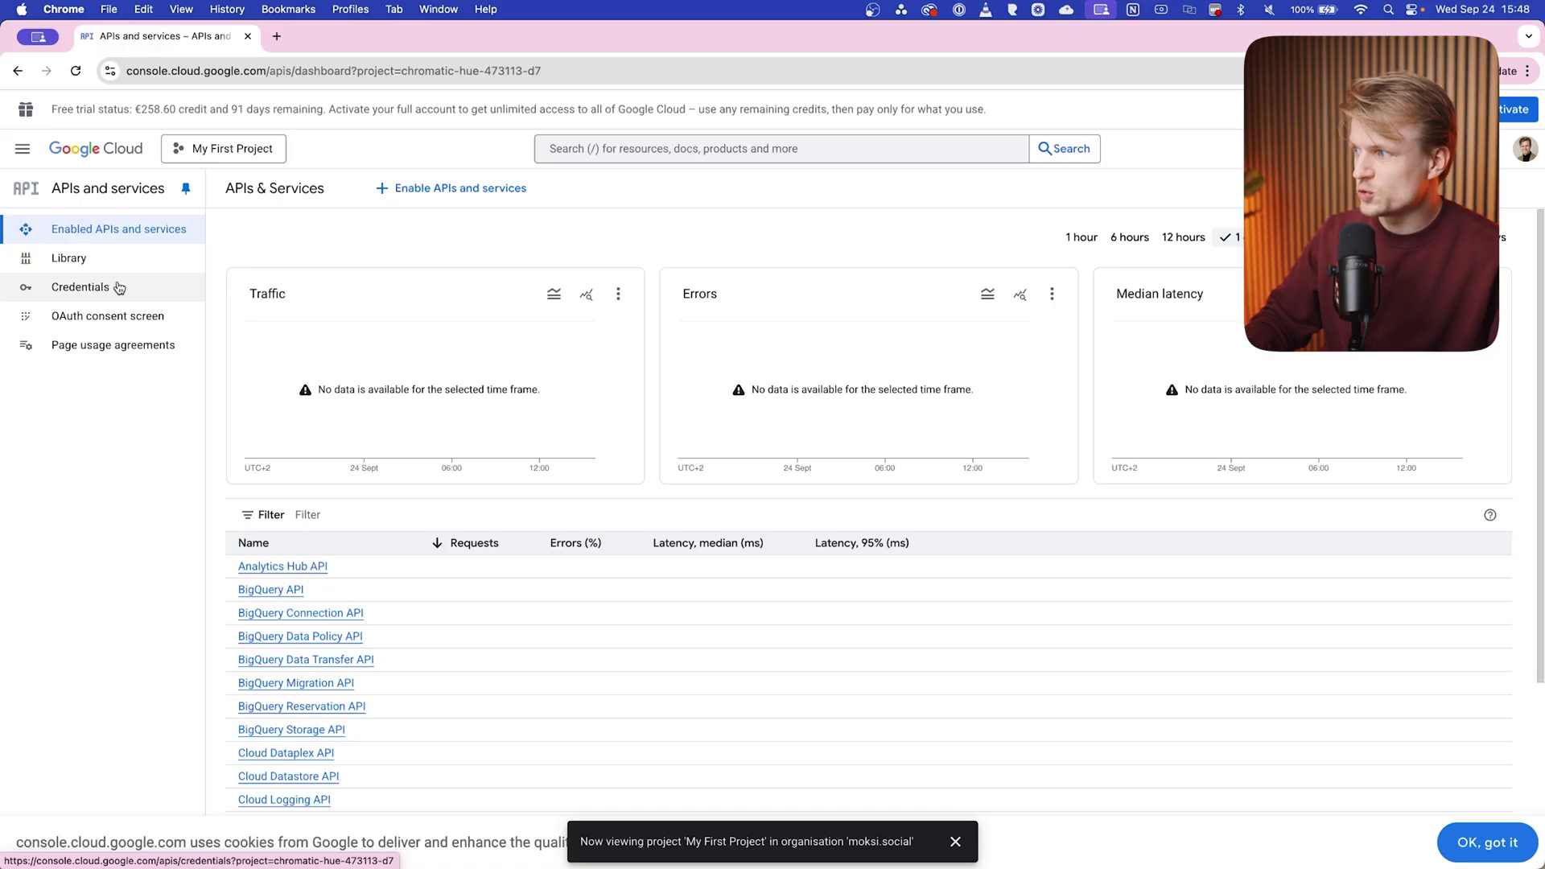
- Begin the OAuth consent configuration from the project's Credentials page
left_click(119, 287)
left_click_drag(279, 278, 571, 278)
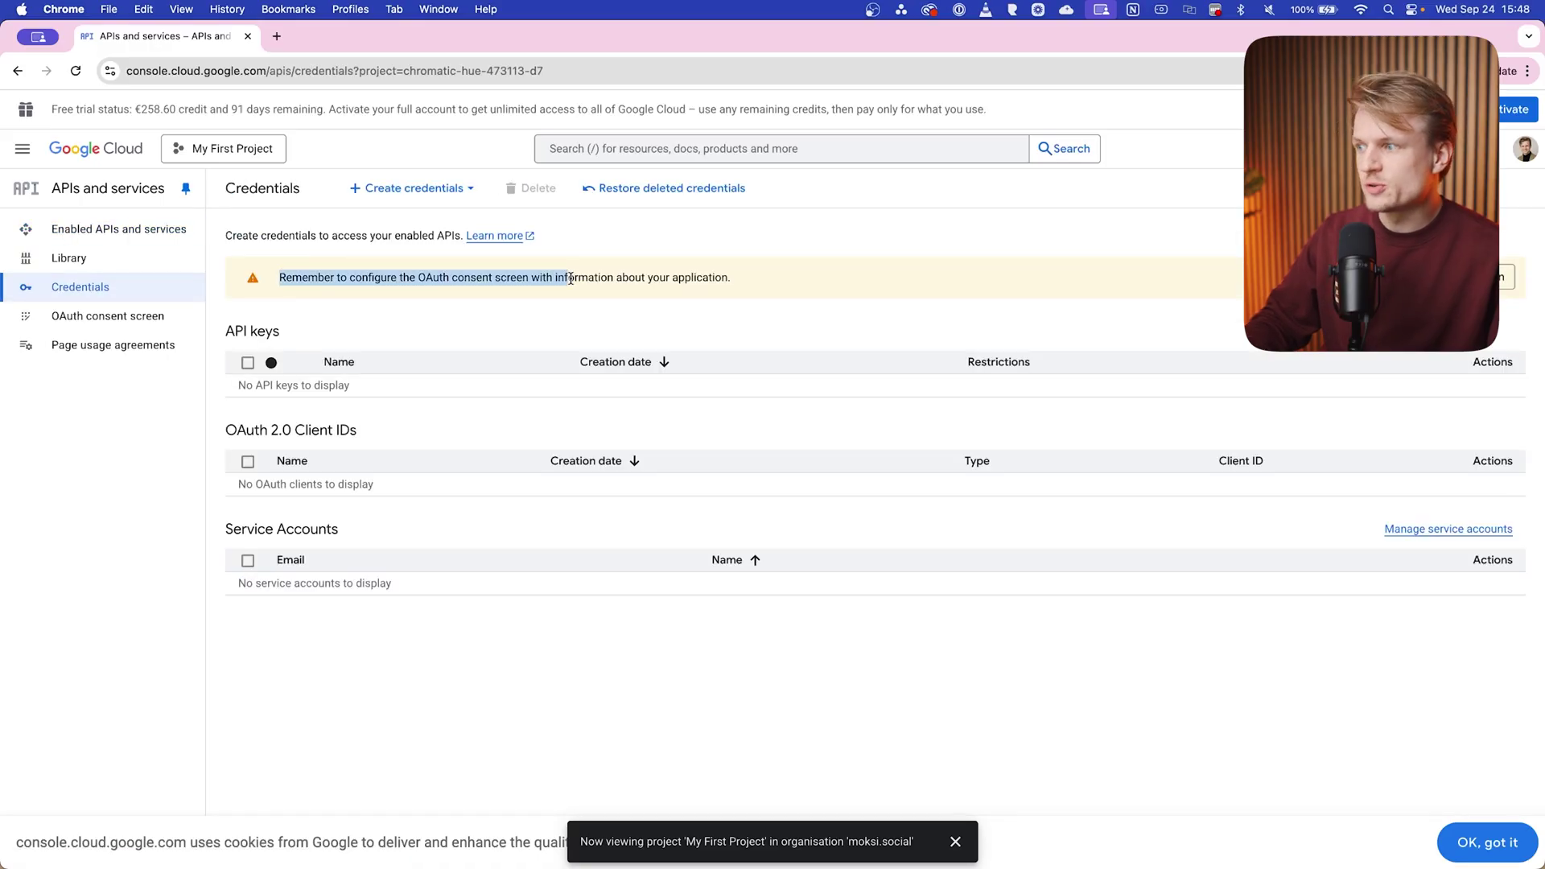
left_click(766, 288)
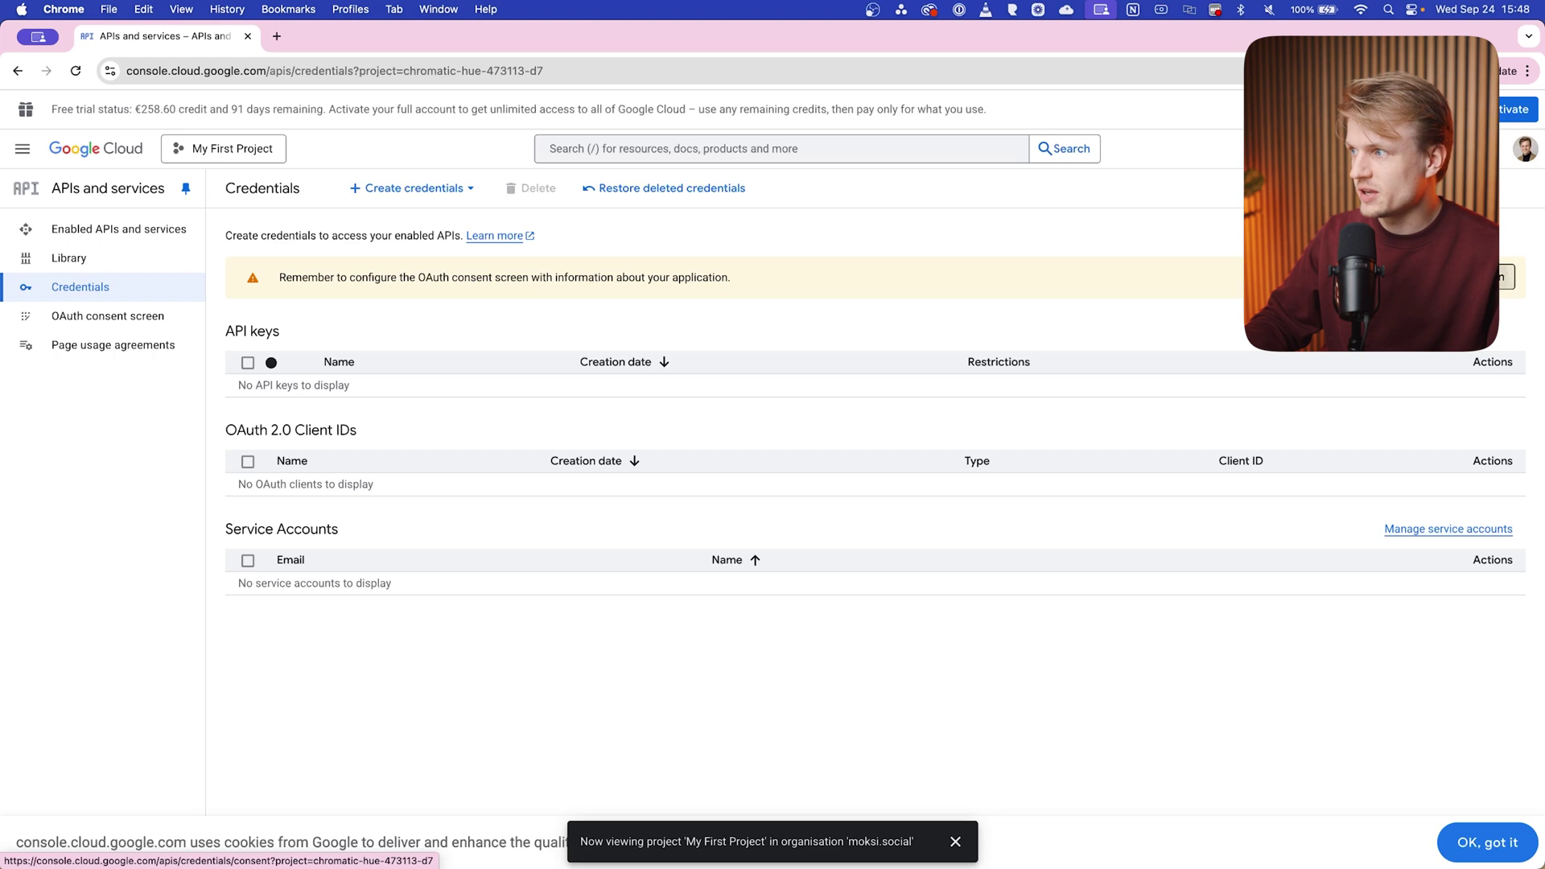
left_click(1503, 277)
left_click(865, 588)
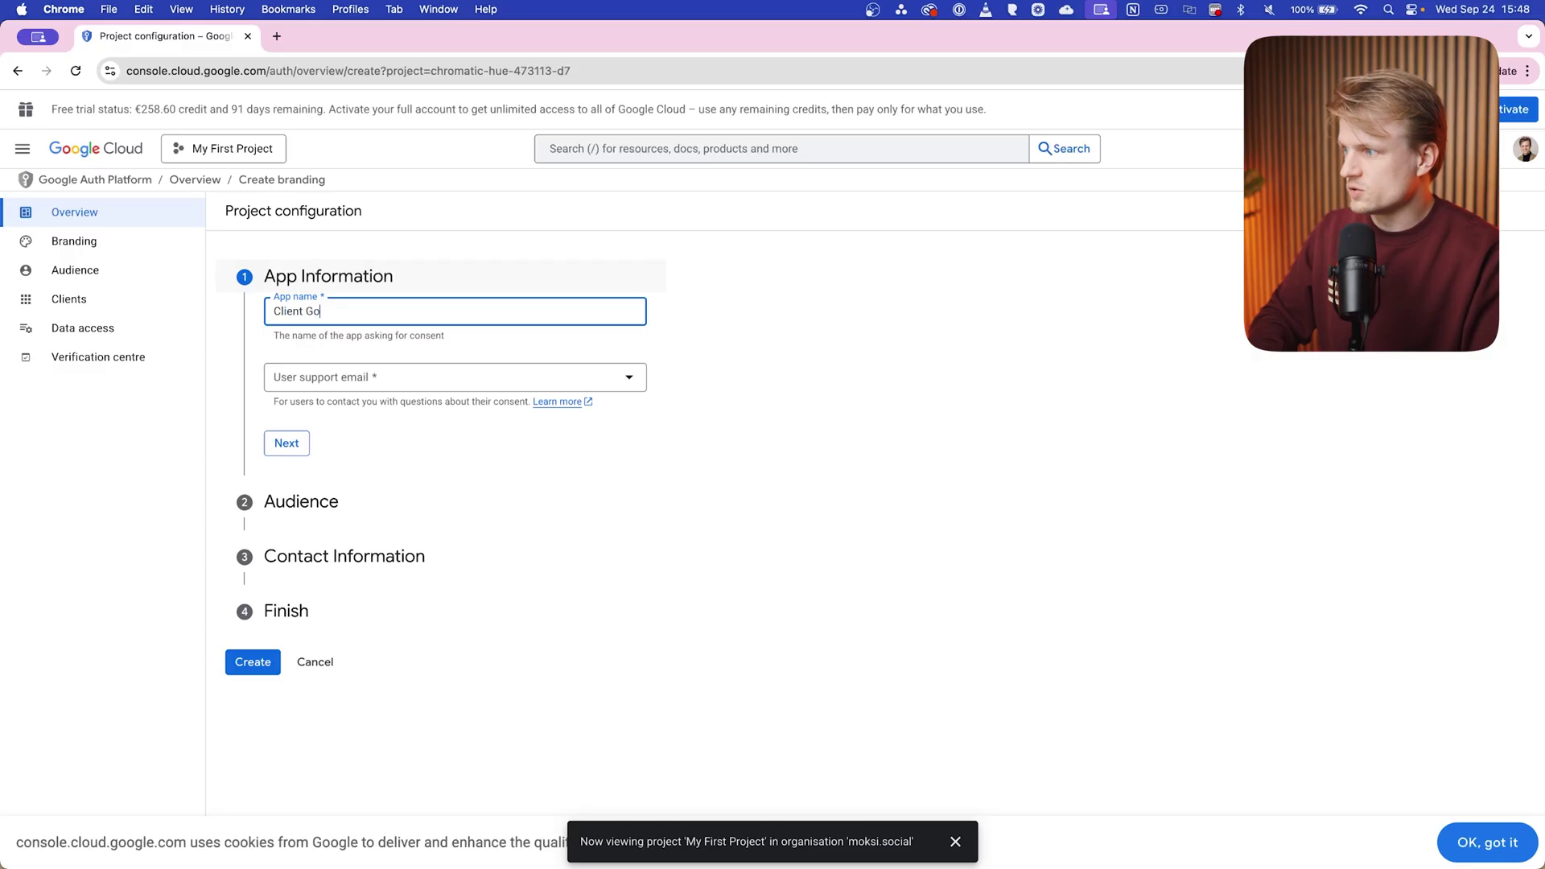
- Confirm app information and audience, pick a suggested contact email, and accept the data policy
left_click(285, 444)
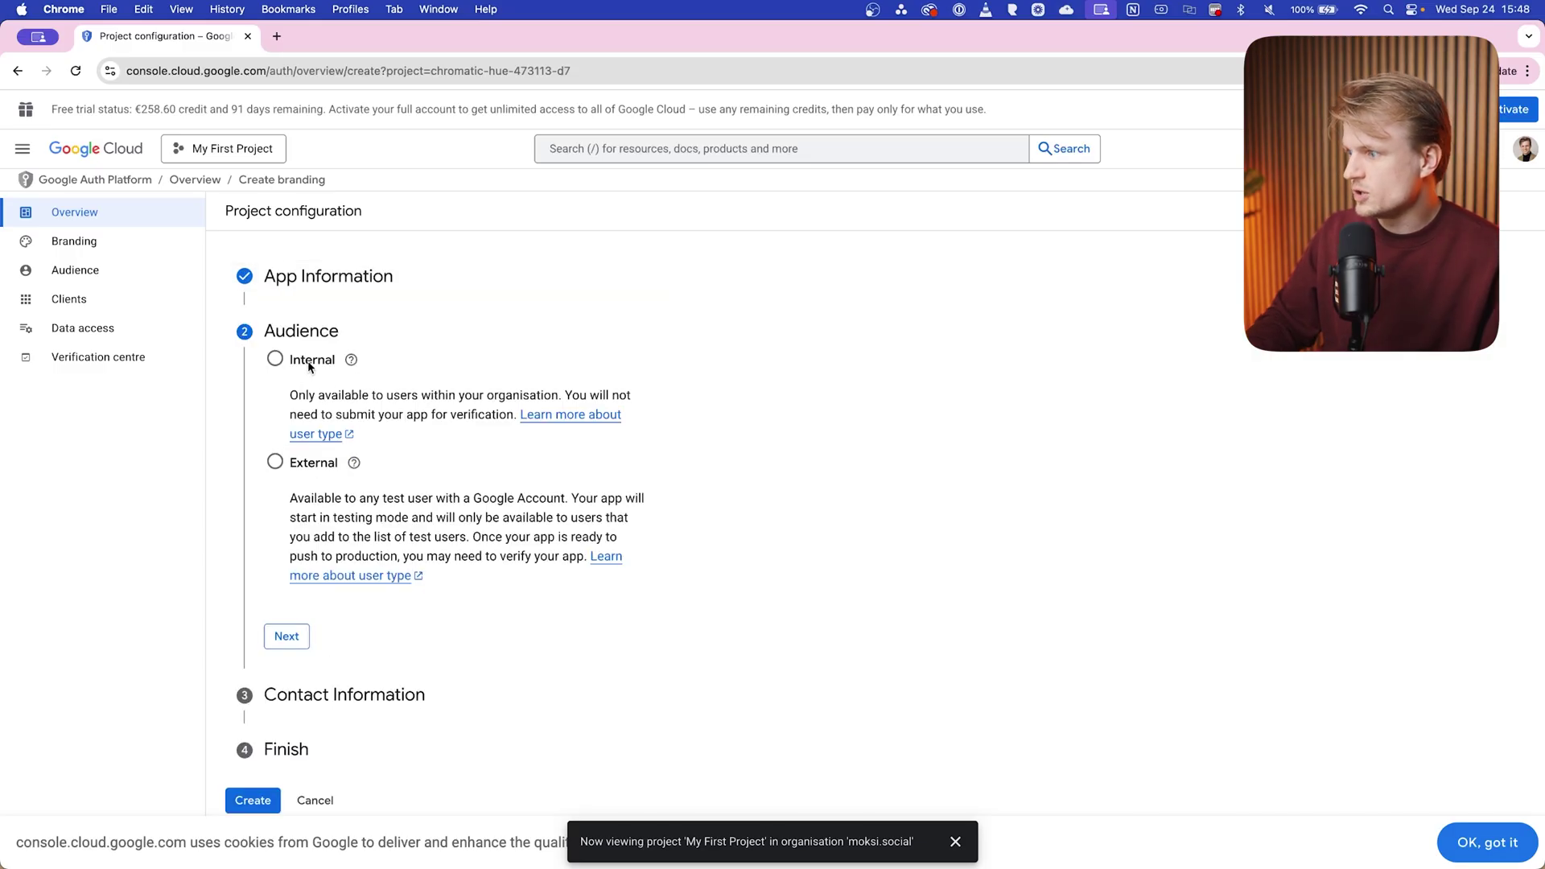
left_click(287, 637)
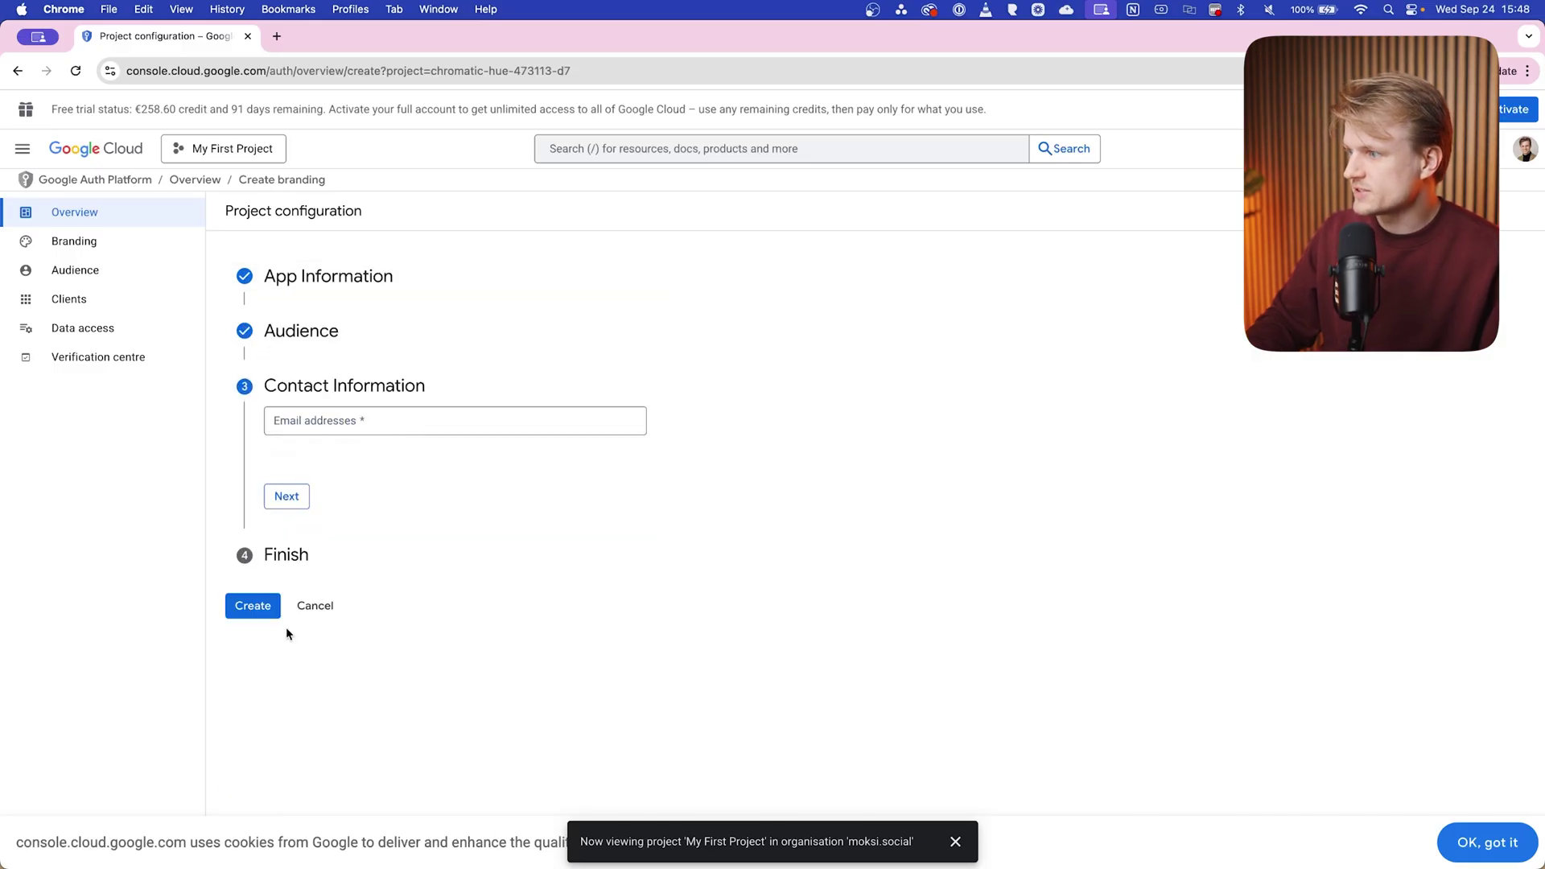
left_click(340, 424)
left_click(276, 455)
left_click(287, 488)
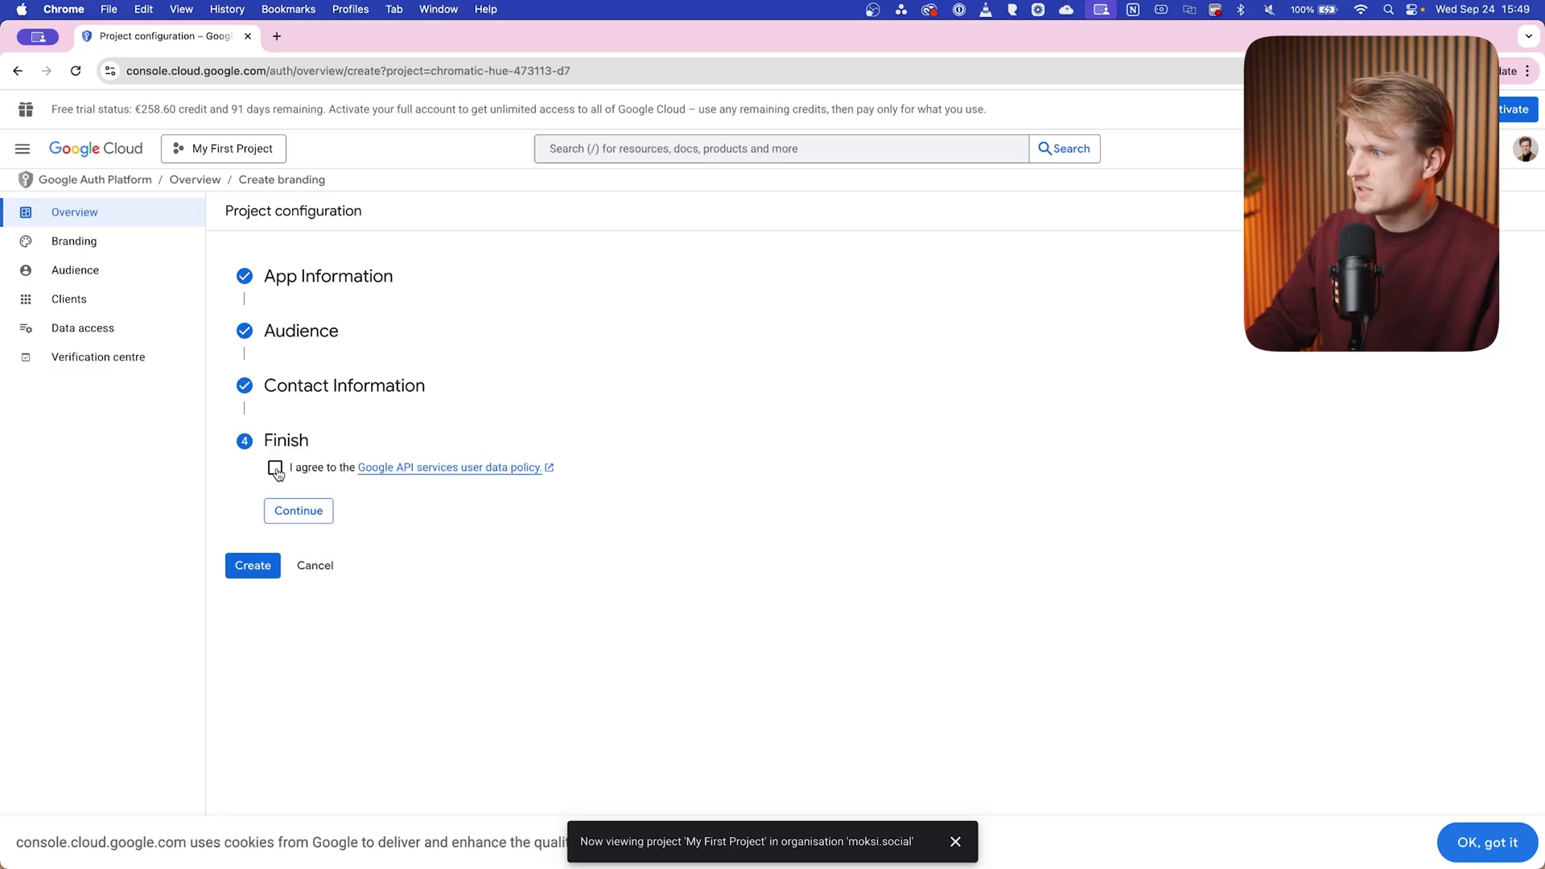
left_click(297, 513)
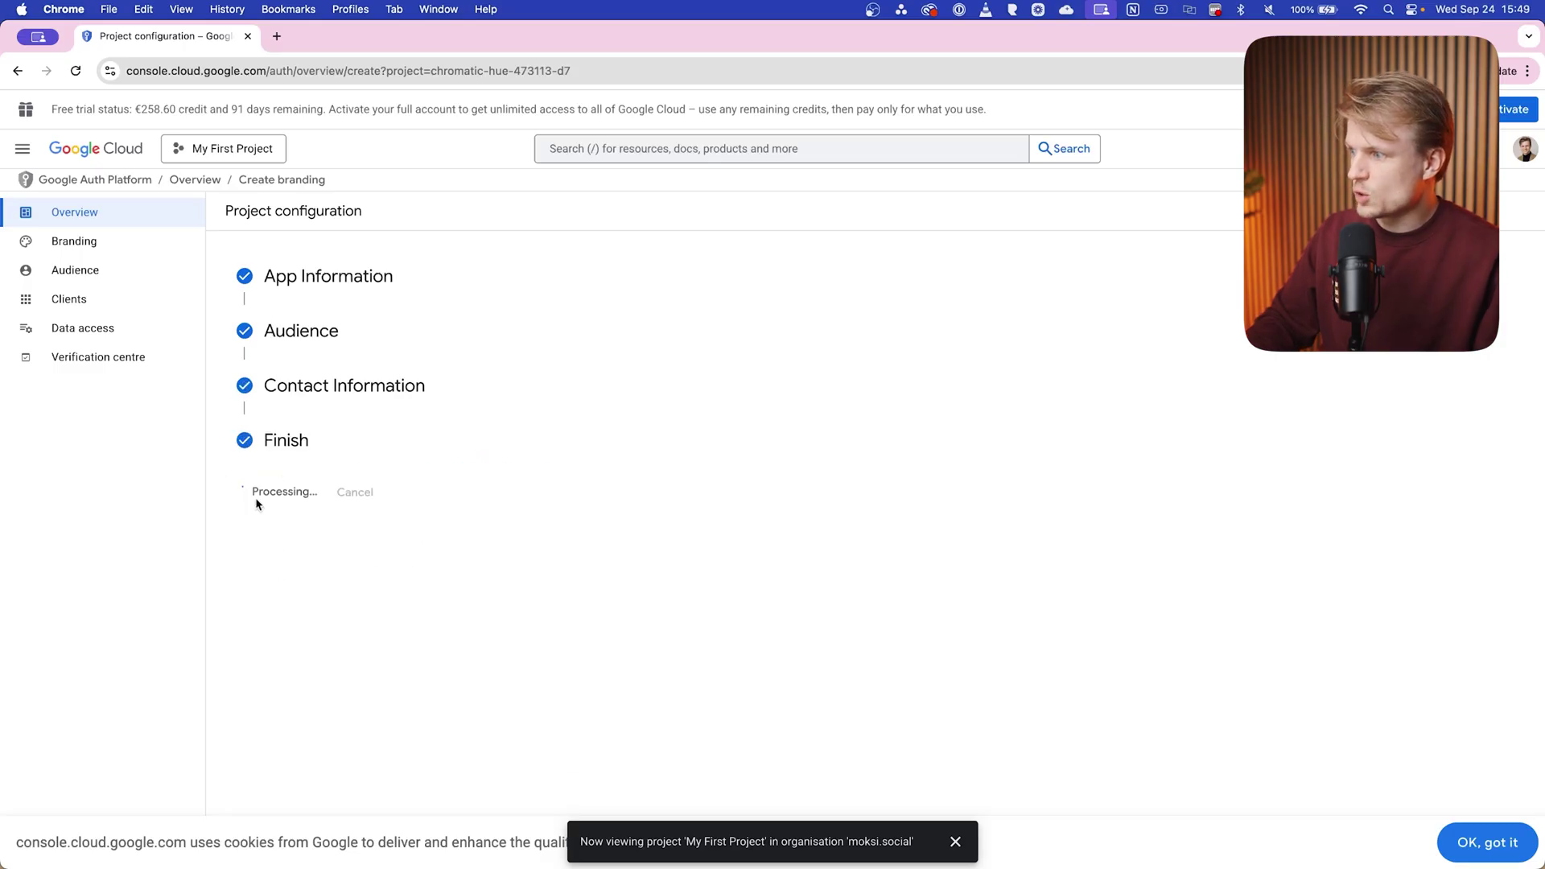
- Start creating an OAuth client ID from the Credentials page
left_click(23, 149)
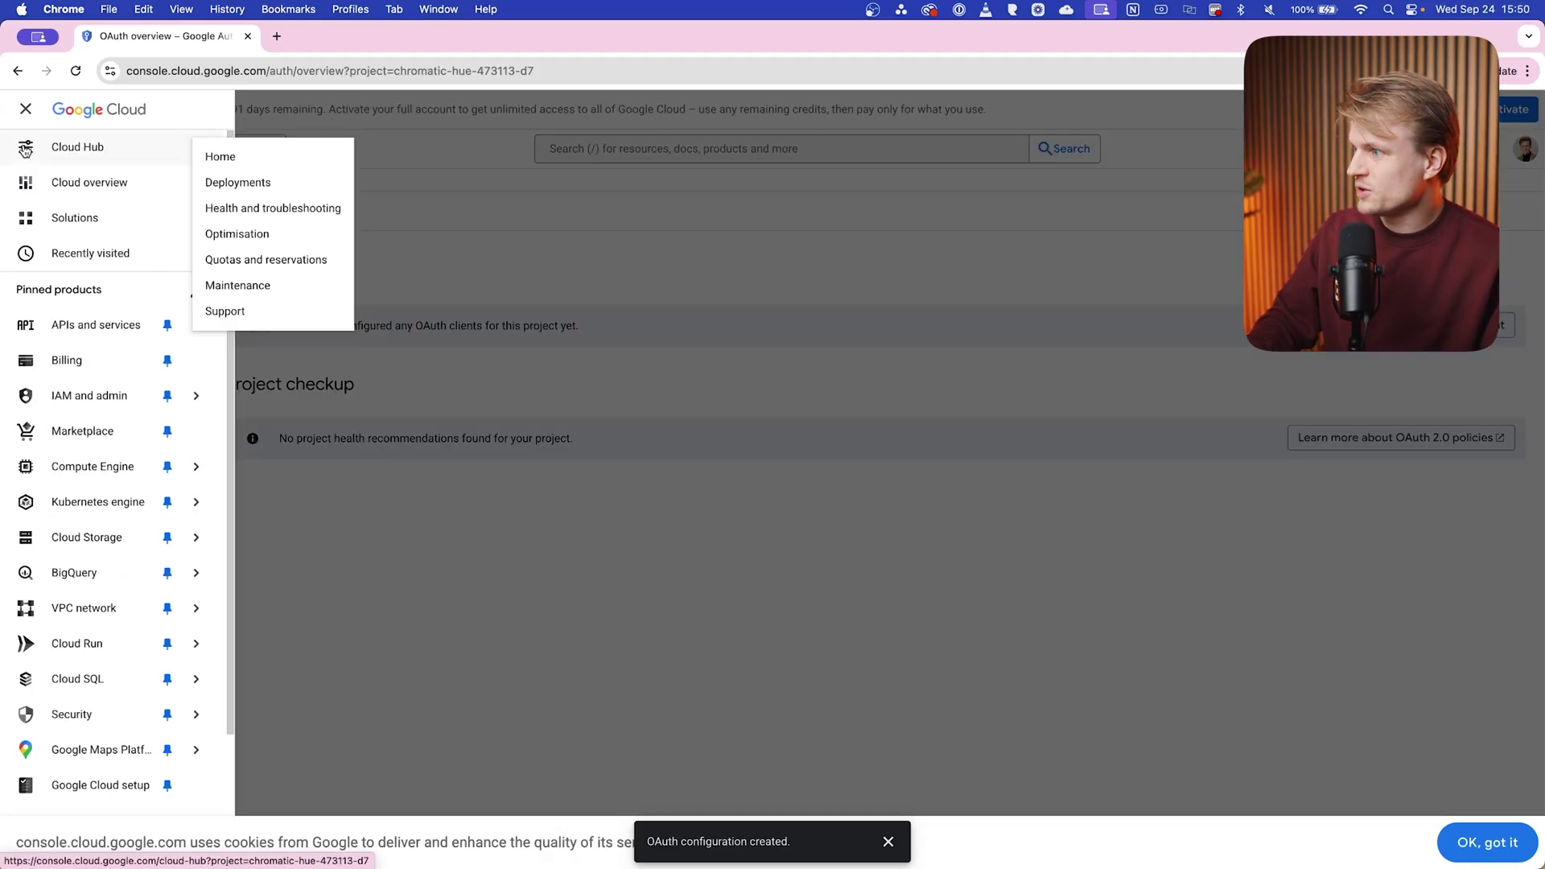
mouse_move(203, 324)
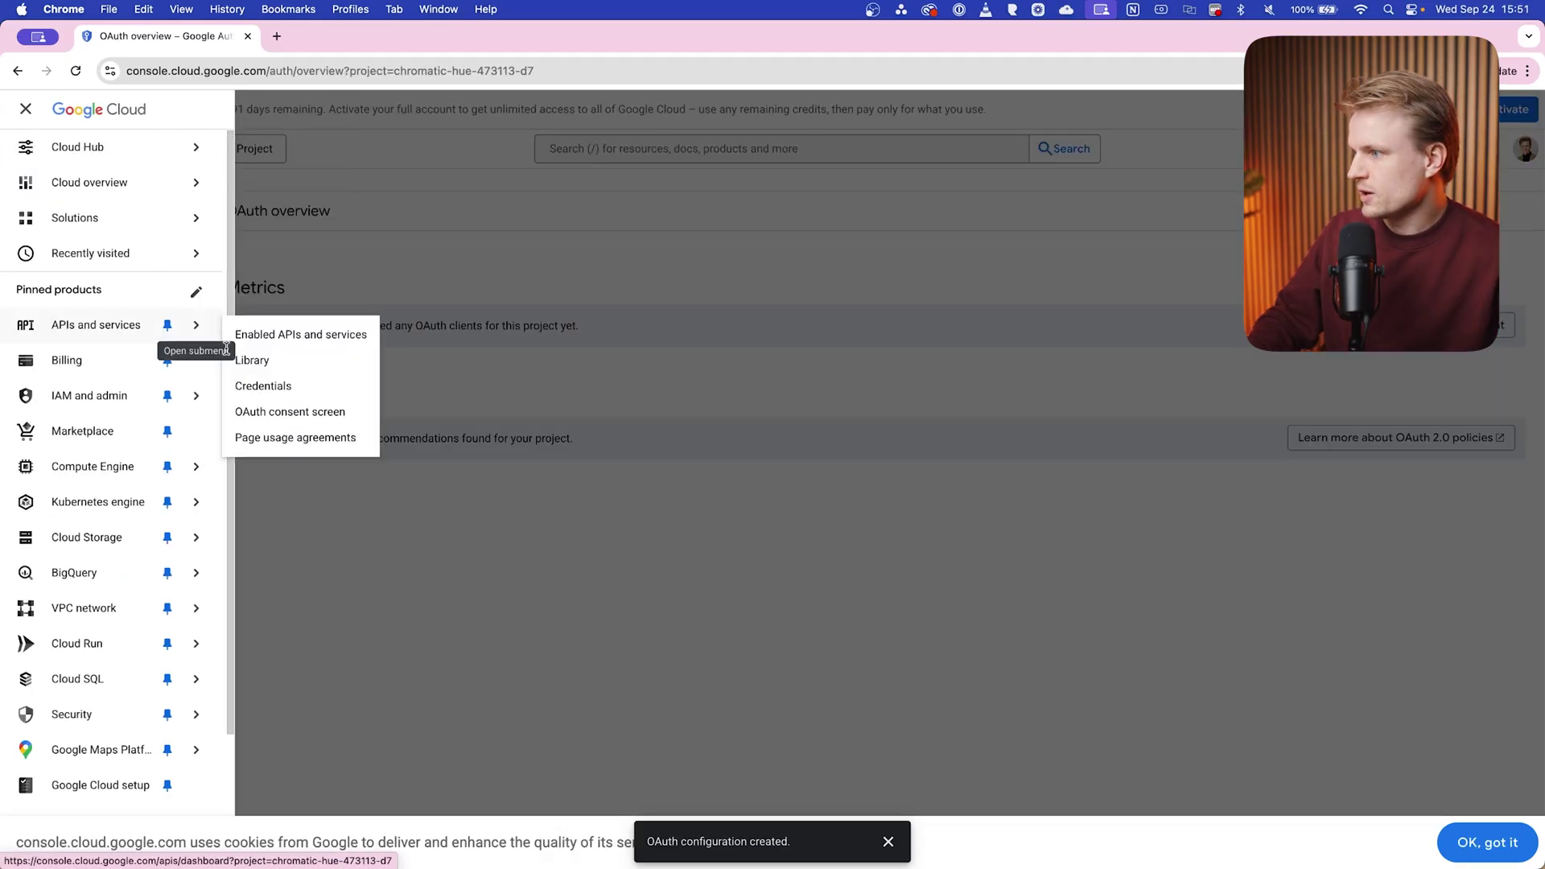
left_click(282, 387)
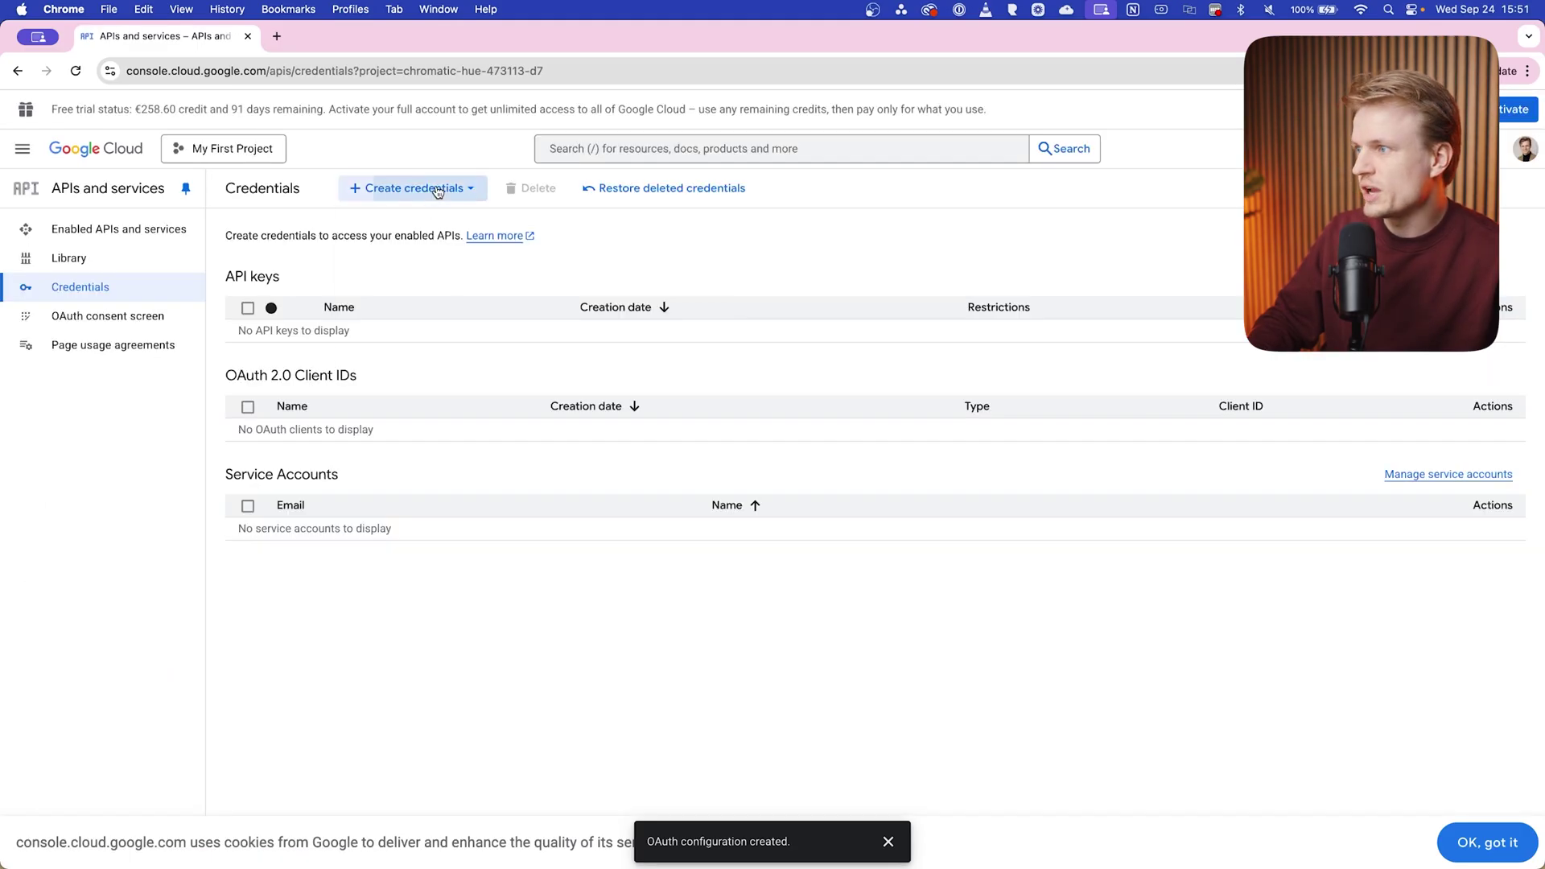
left_click(437, 190)
left_click(412, 265)
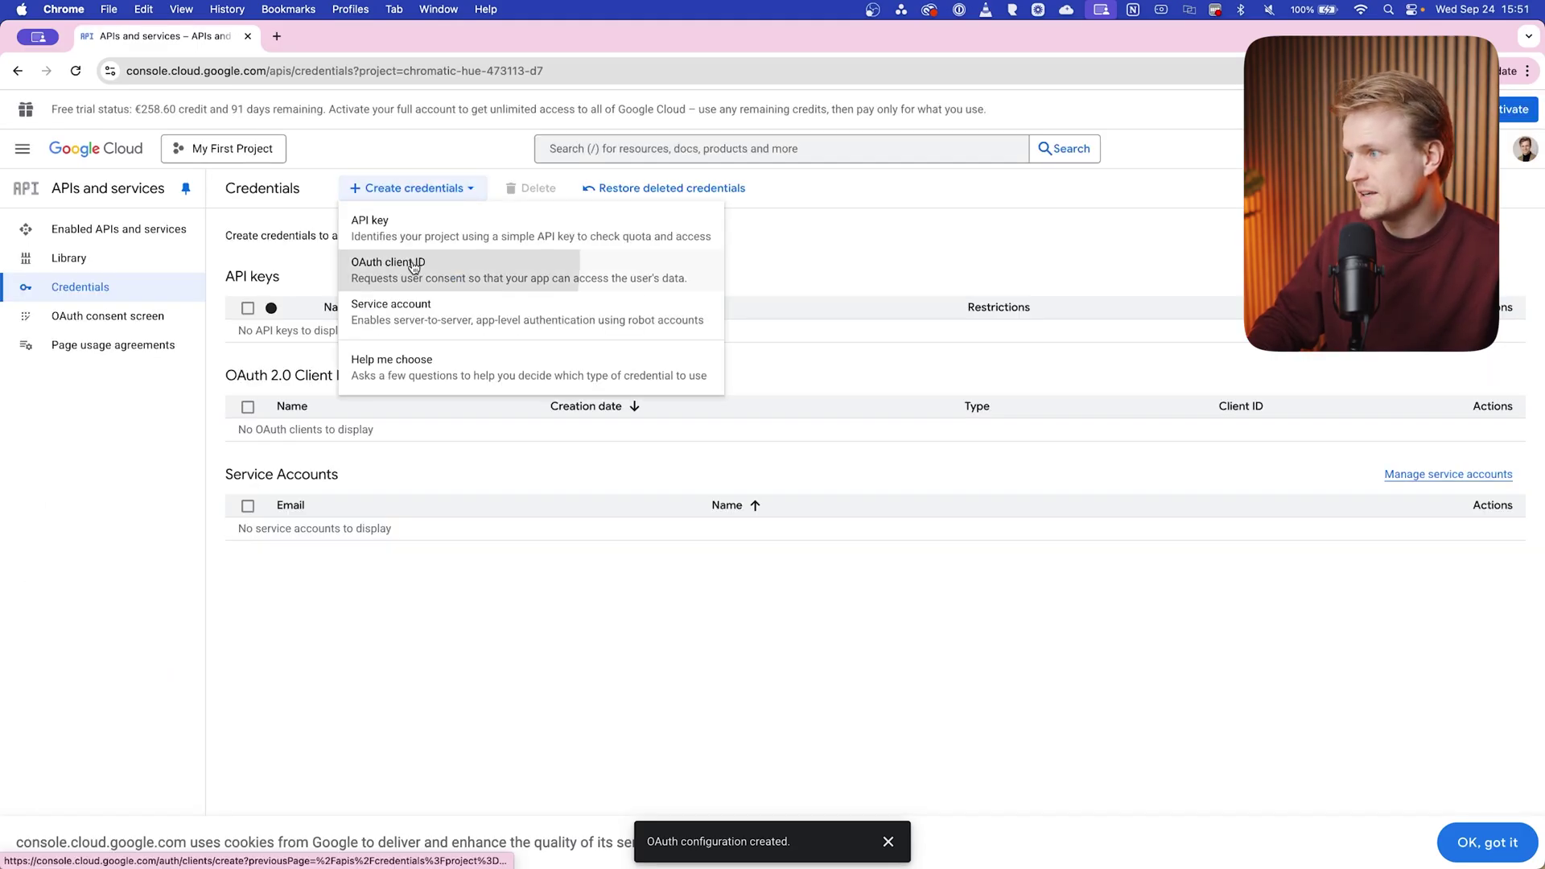
- Set the application type to Web application and add an authorised redirect URI entry
left_click(325, 336)
left_click(325, 340)
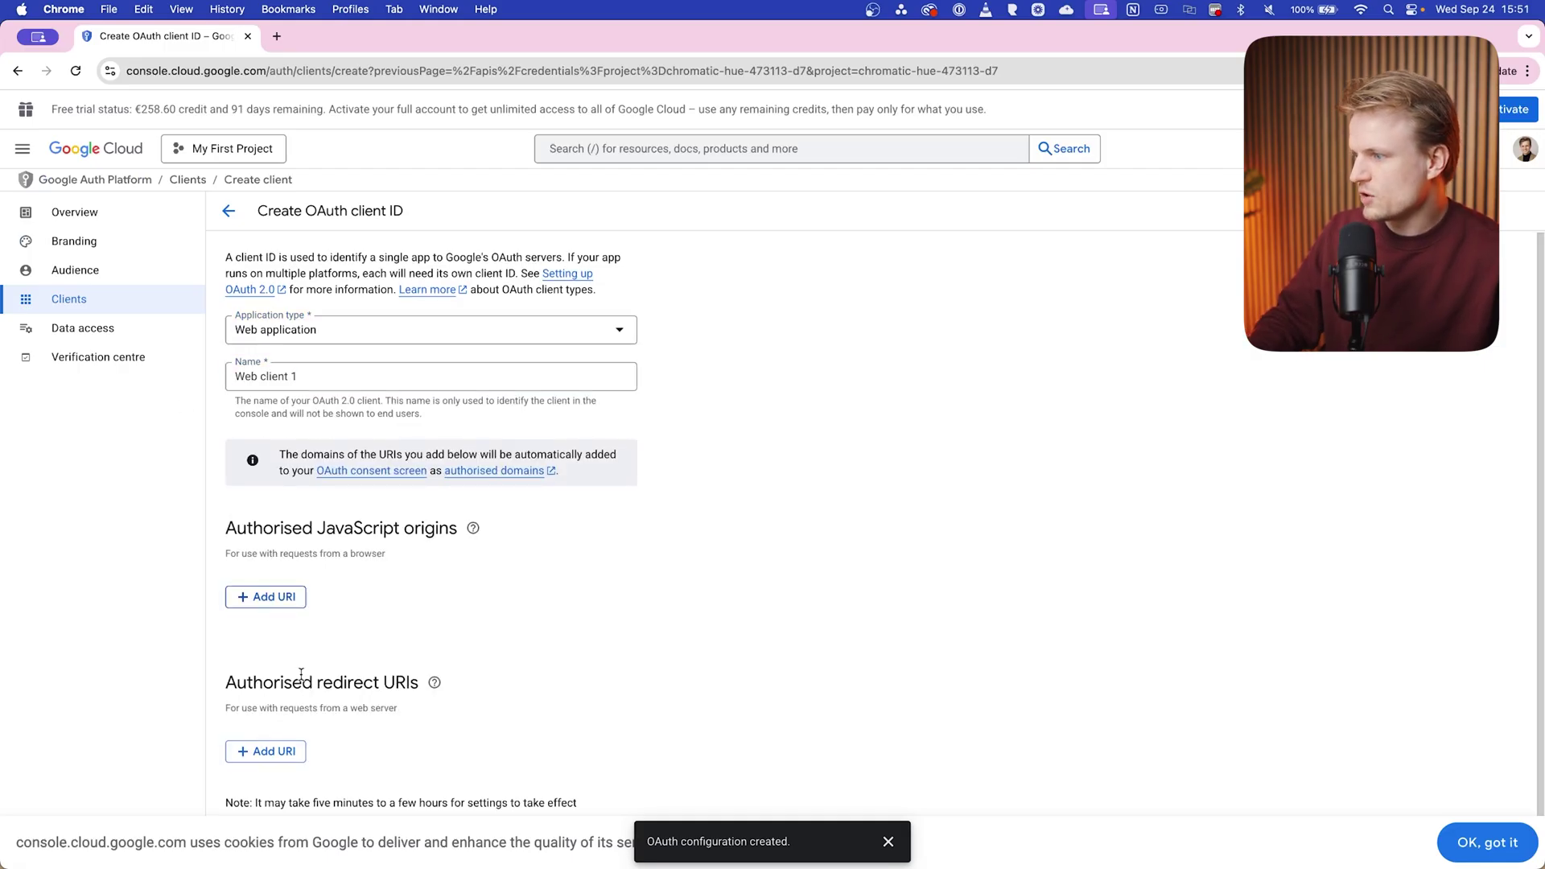
left_click(261, 752)
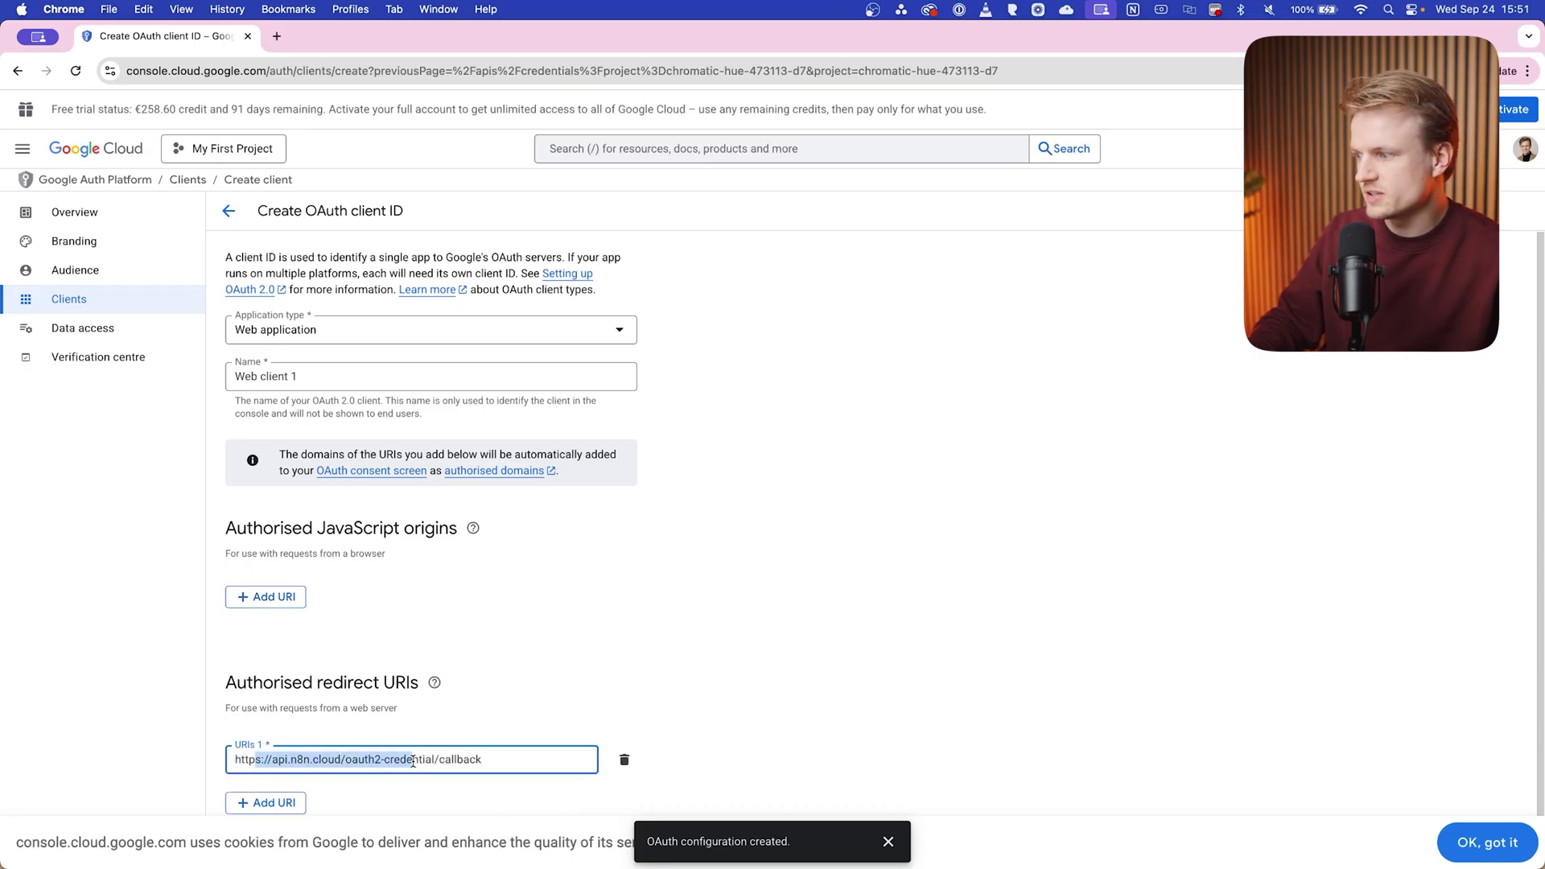
left_click(518, 760)
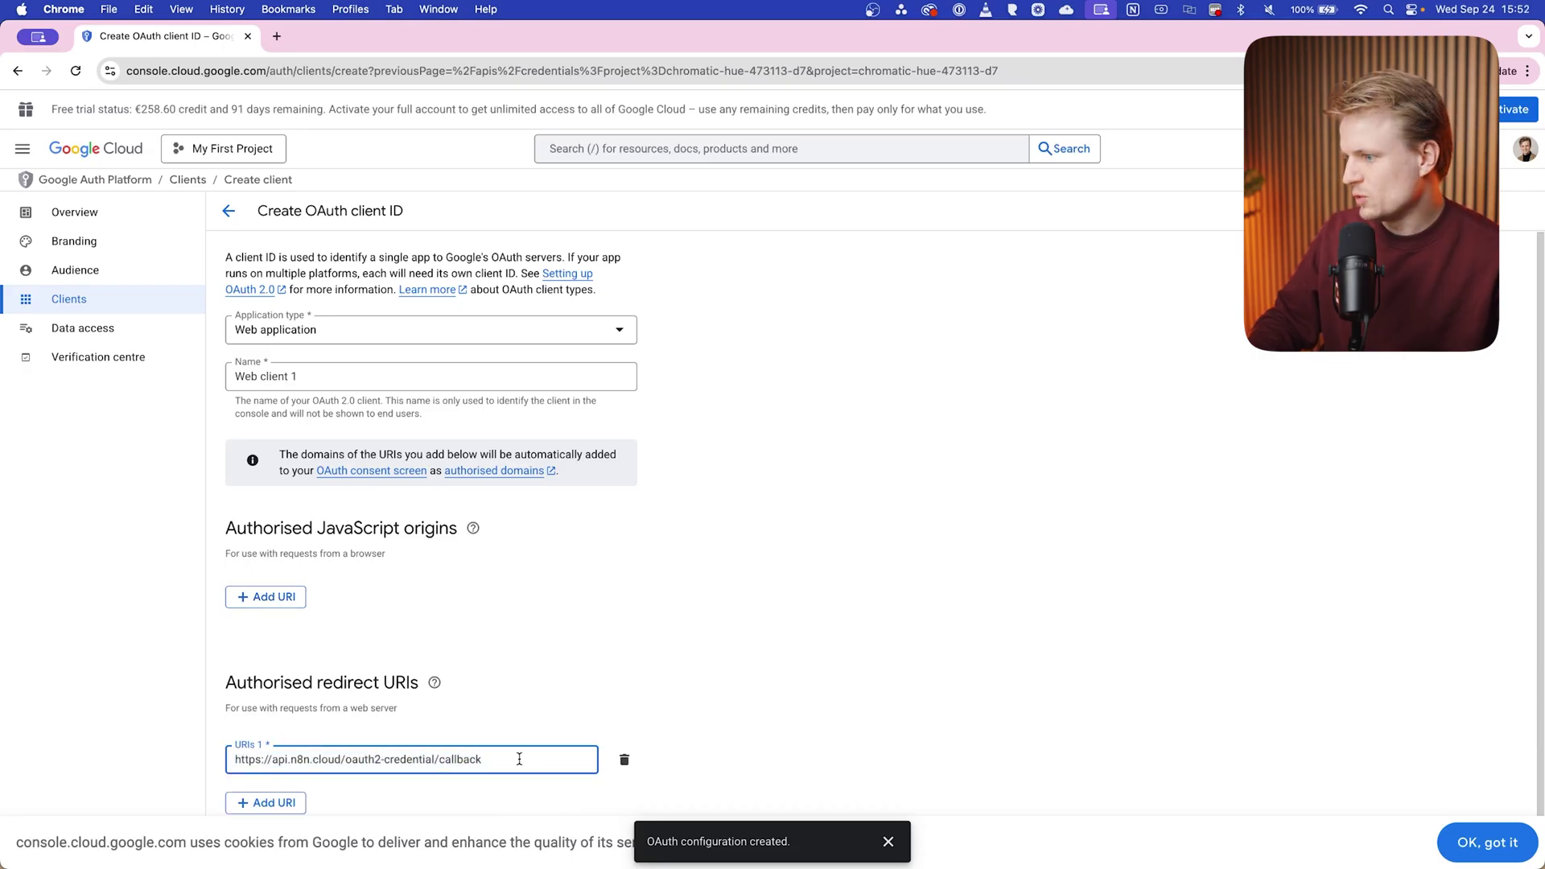
scroll(234, 788, "down", 1)
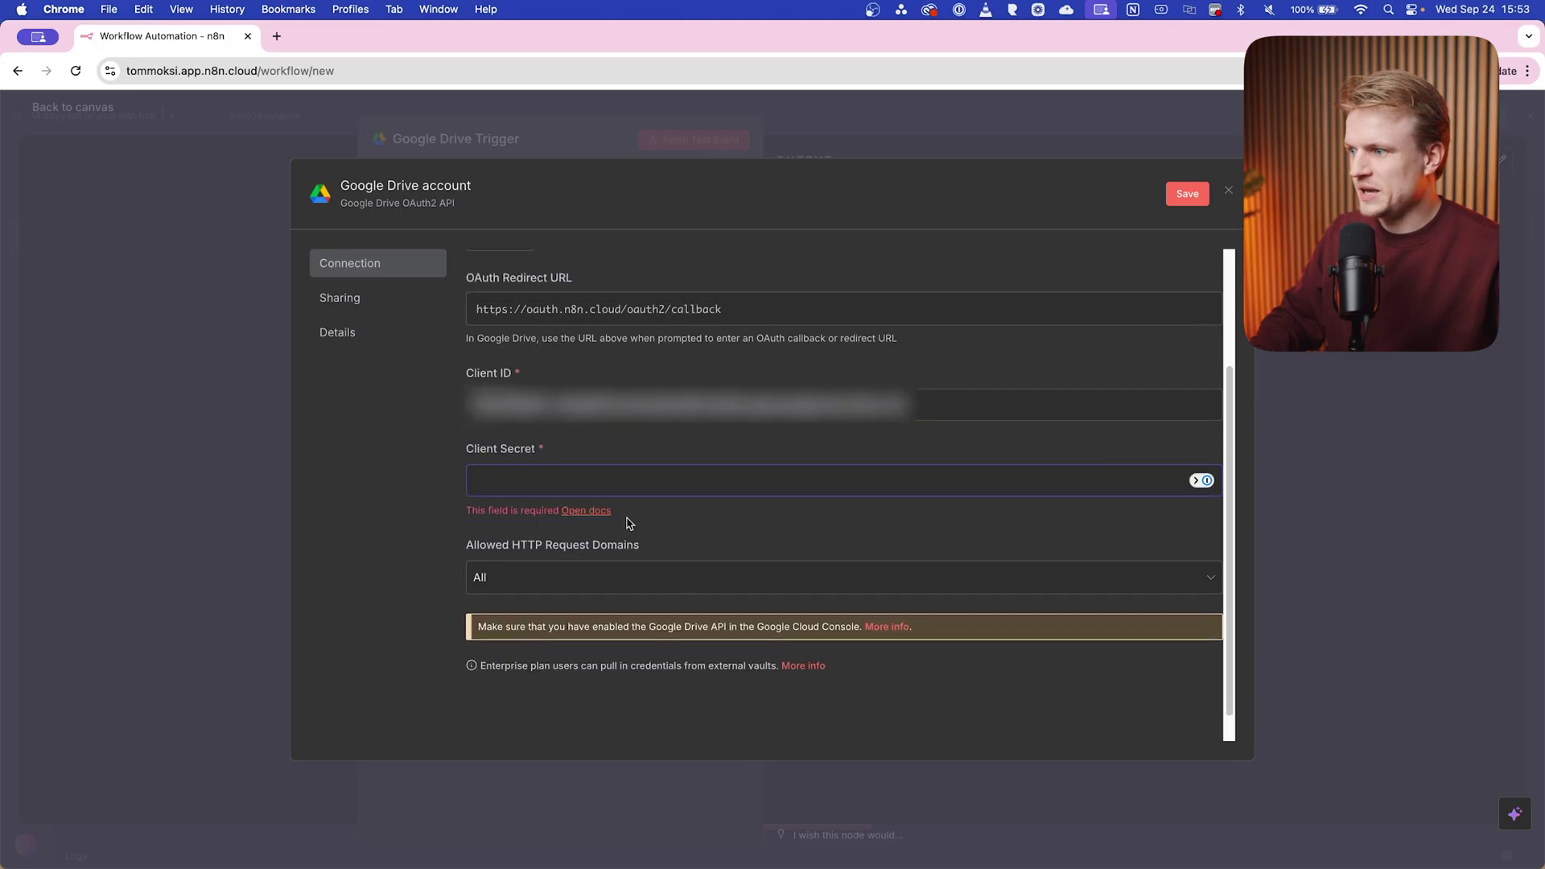
- Paste the Client Secret and authorize n8n through Google sign-in to connect the Drive credential
key("super+v")
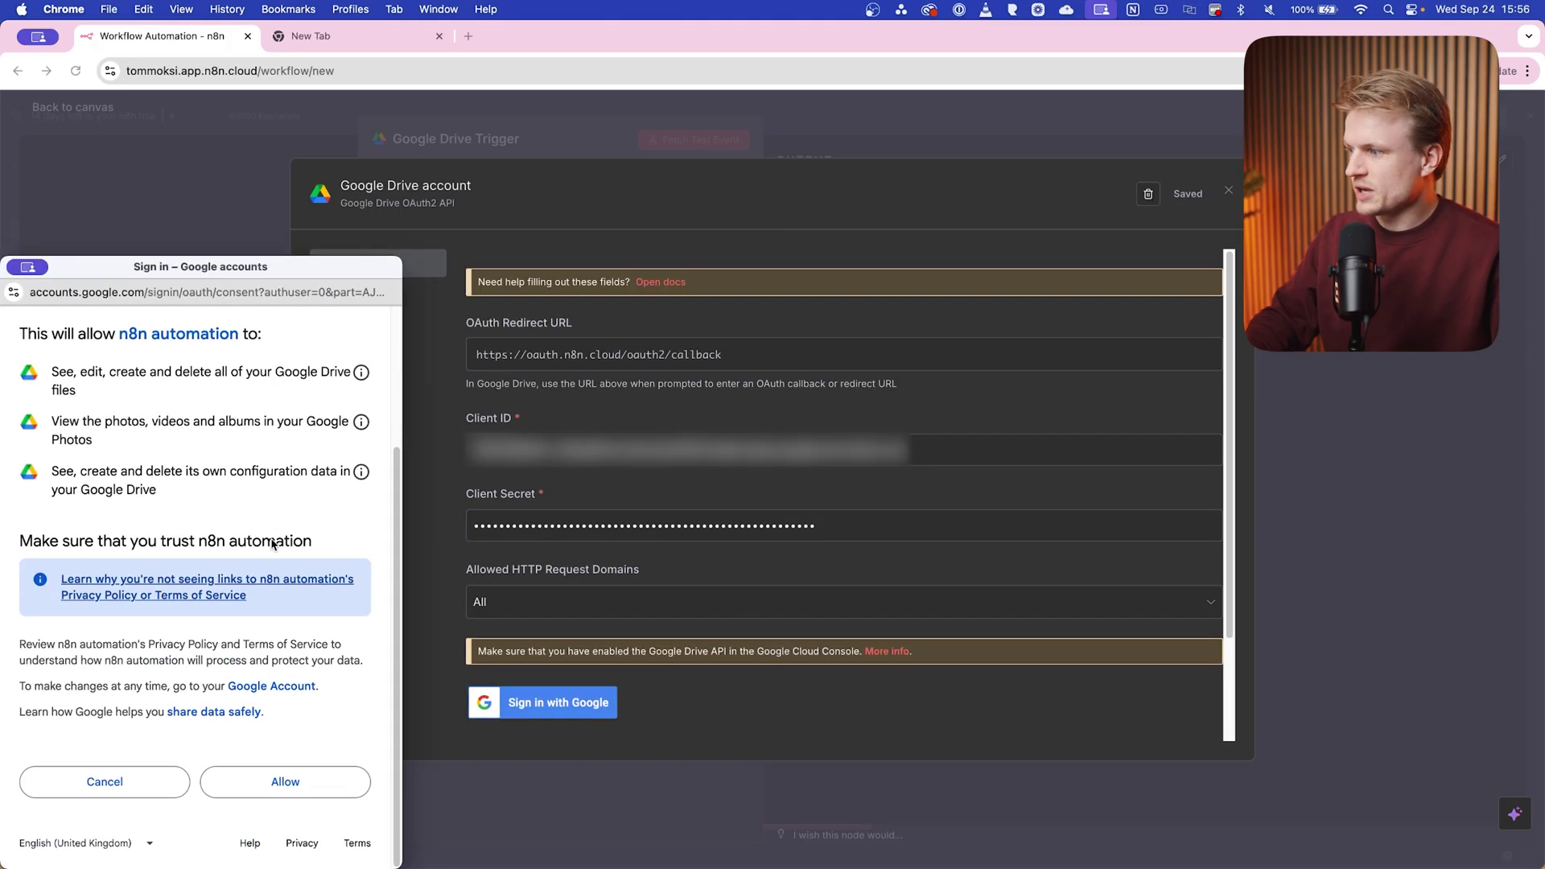
left_click(300, 777)
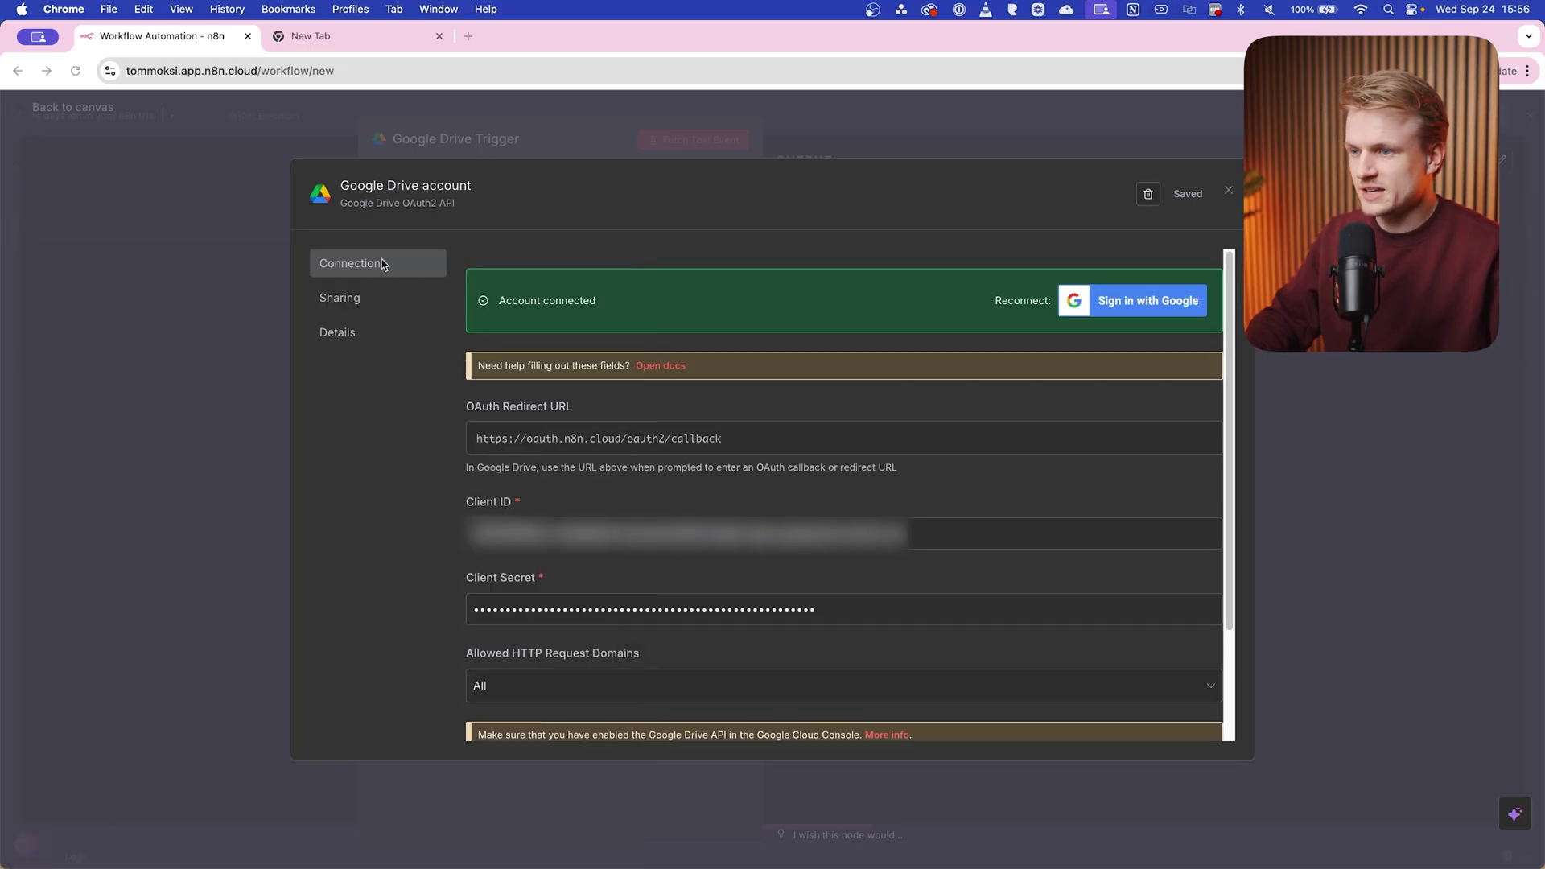
key("Escape")
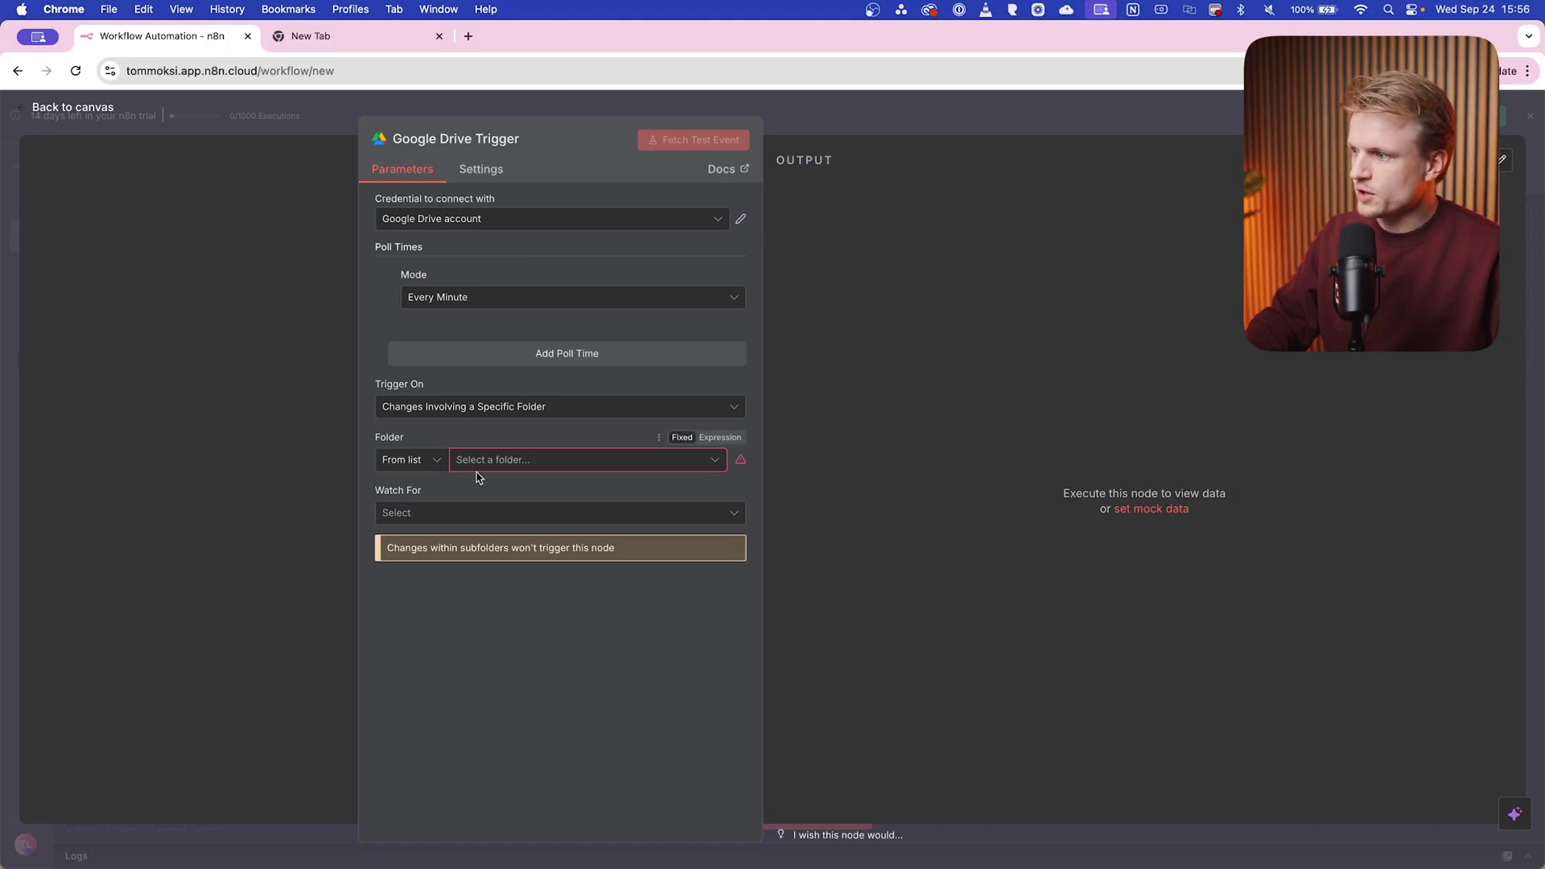
- Set the Google Drive Trigger's watched folder to Client X
left_click(523, 463)
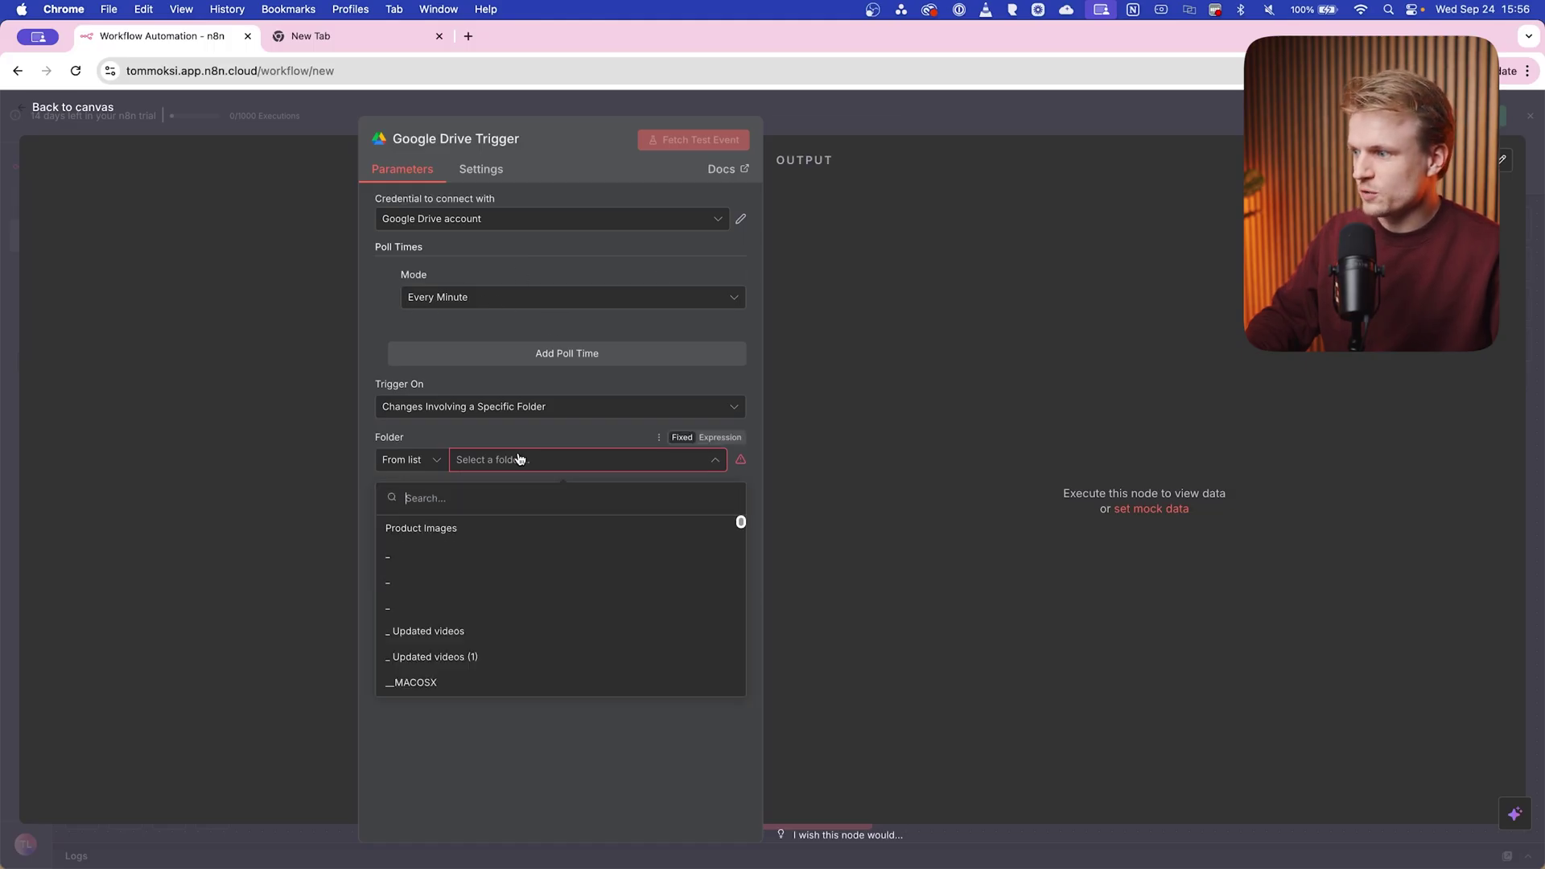
scroll(512, 552, "down", 5)
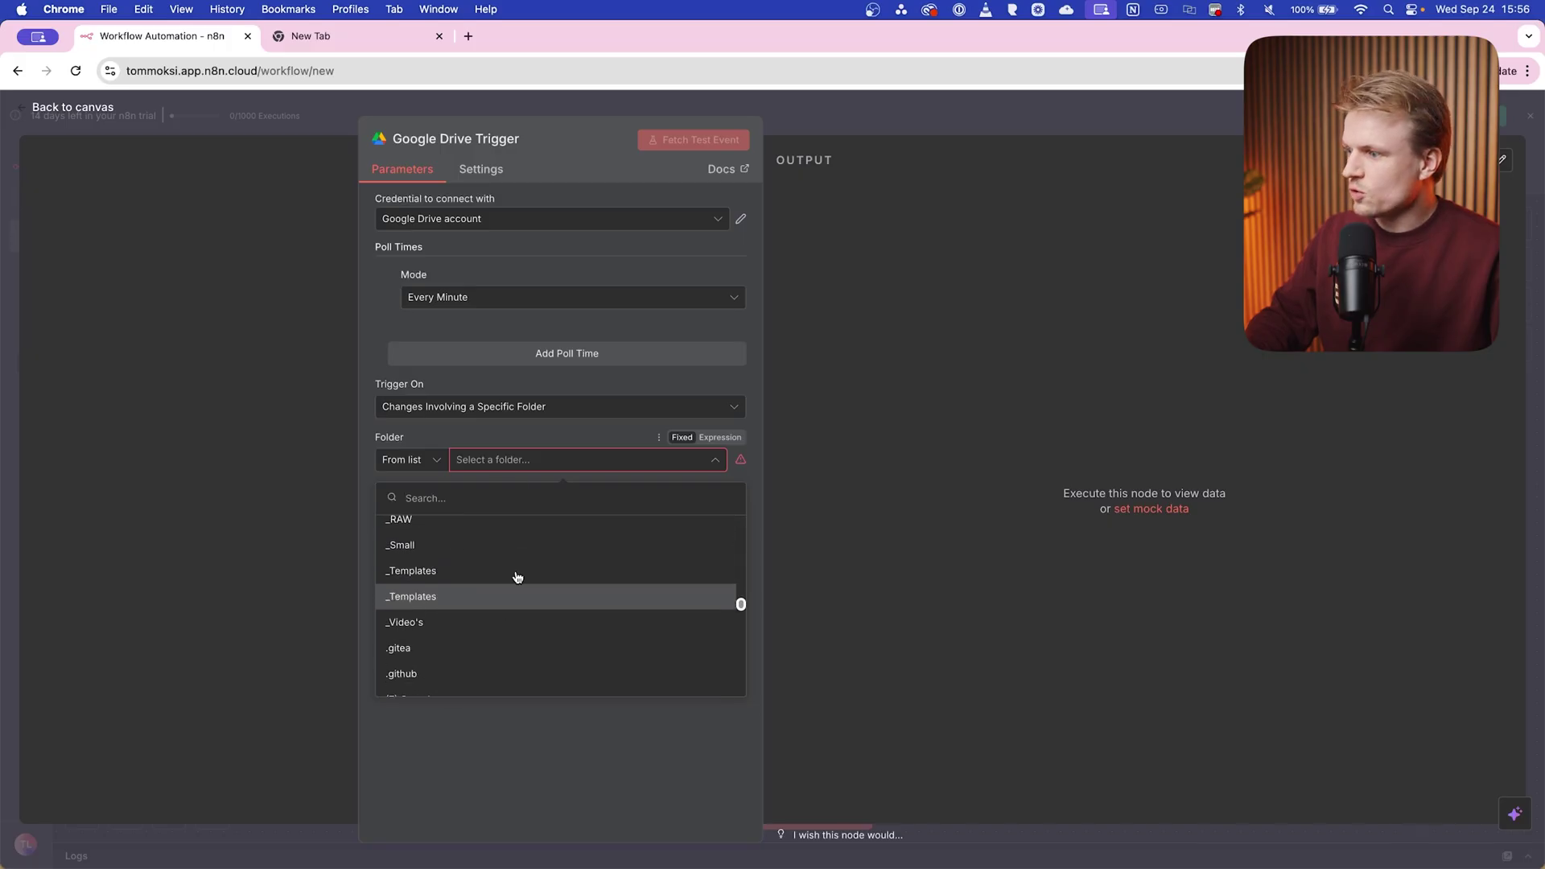
scroll(522, 621, "down", 3)
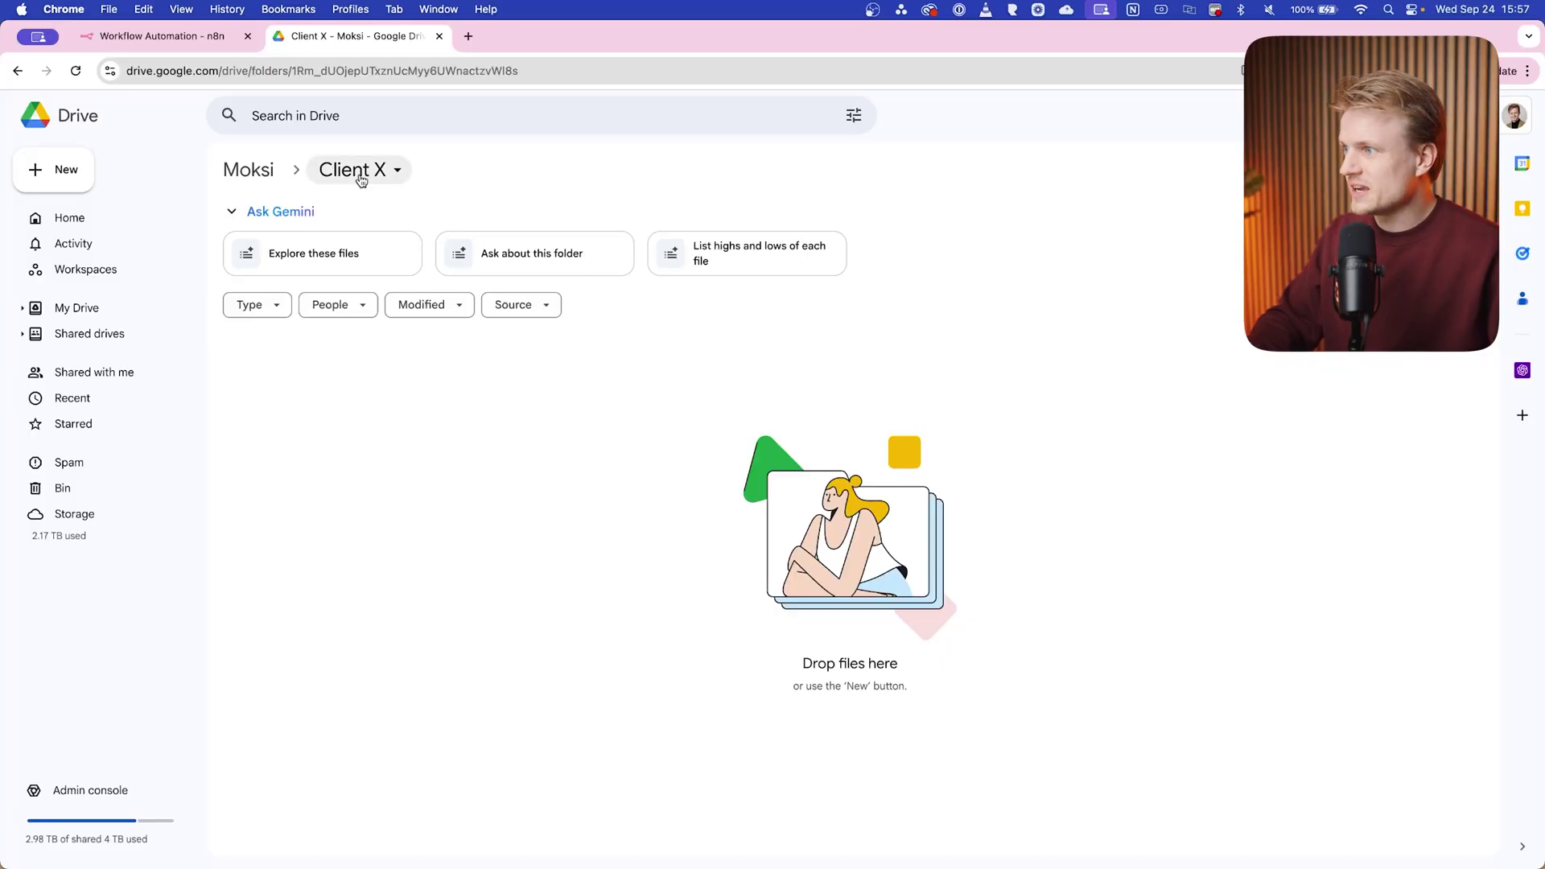
left_click(169, 38)
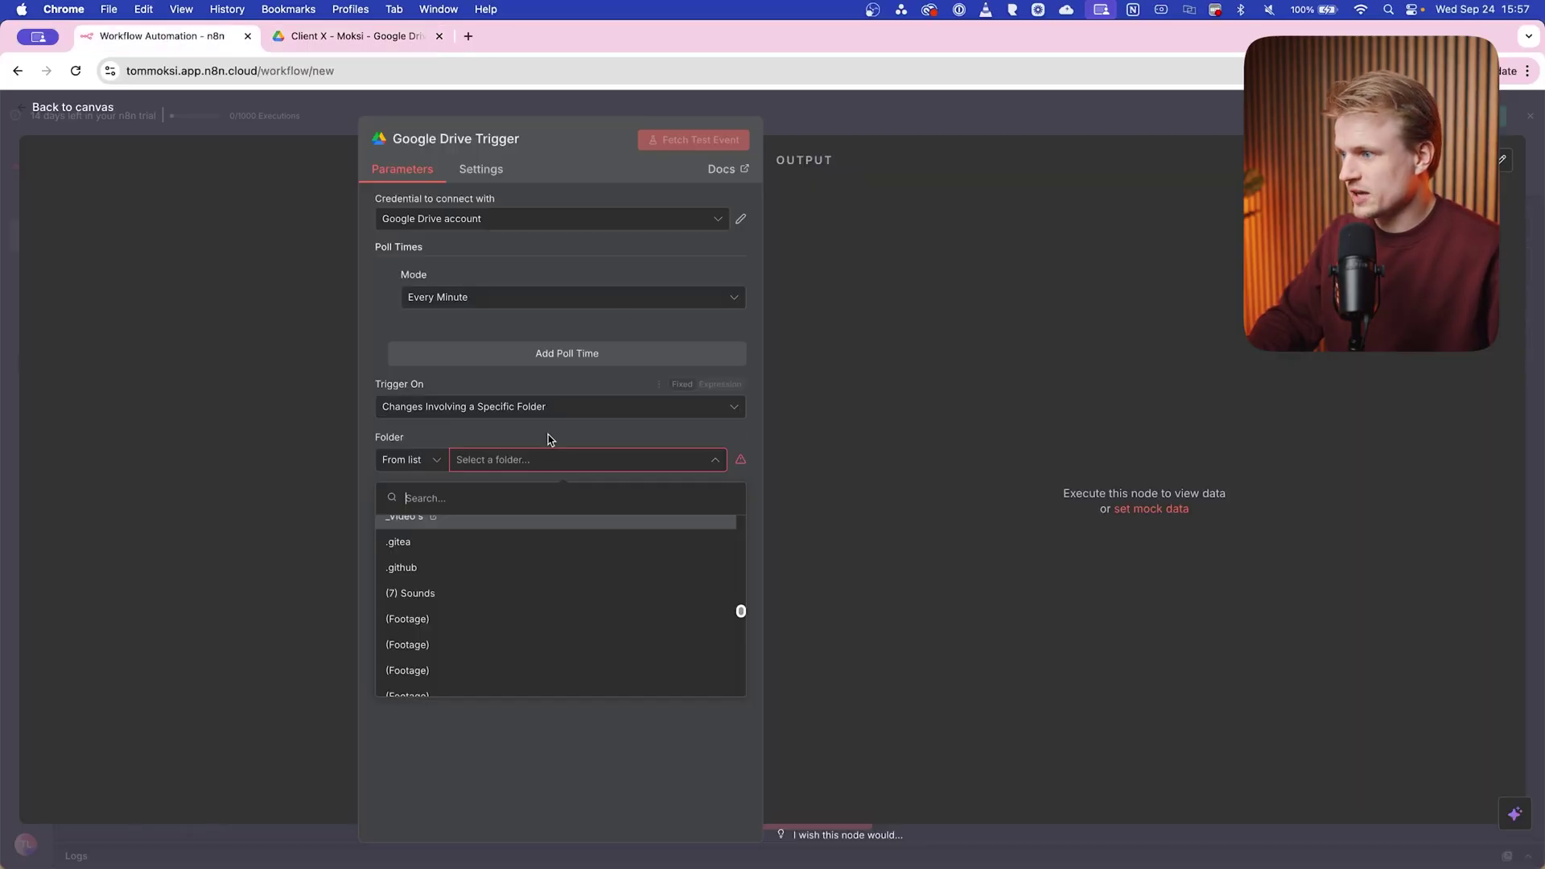
type("client x")
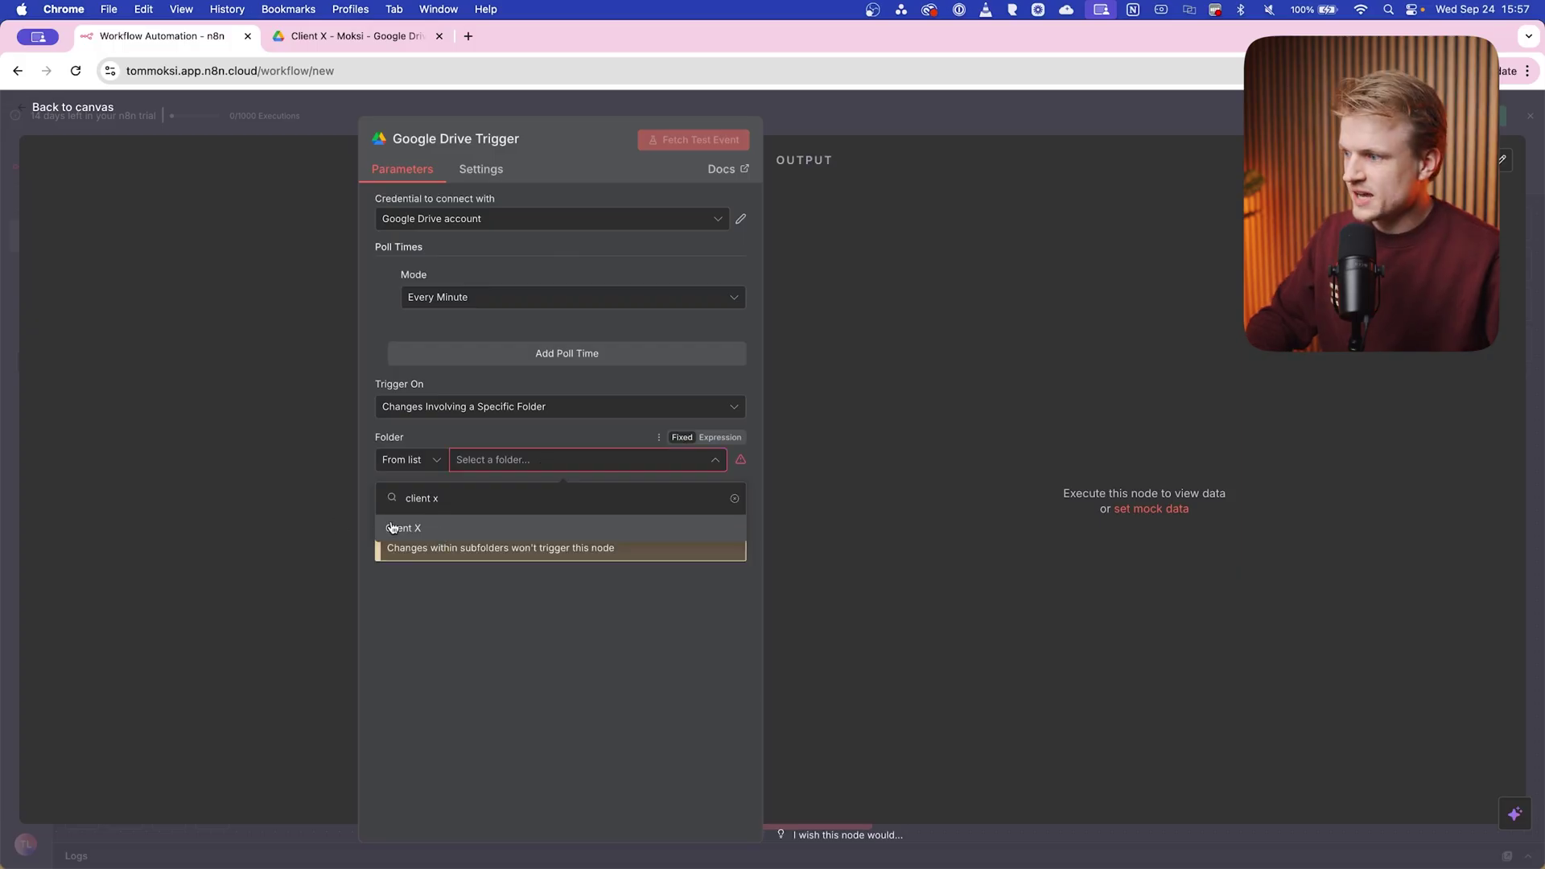
left_click(403, 529)
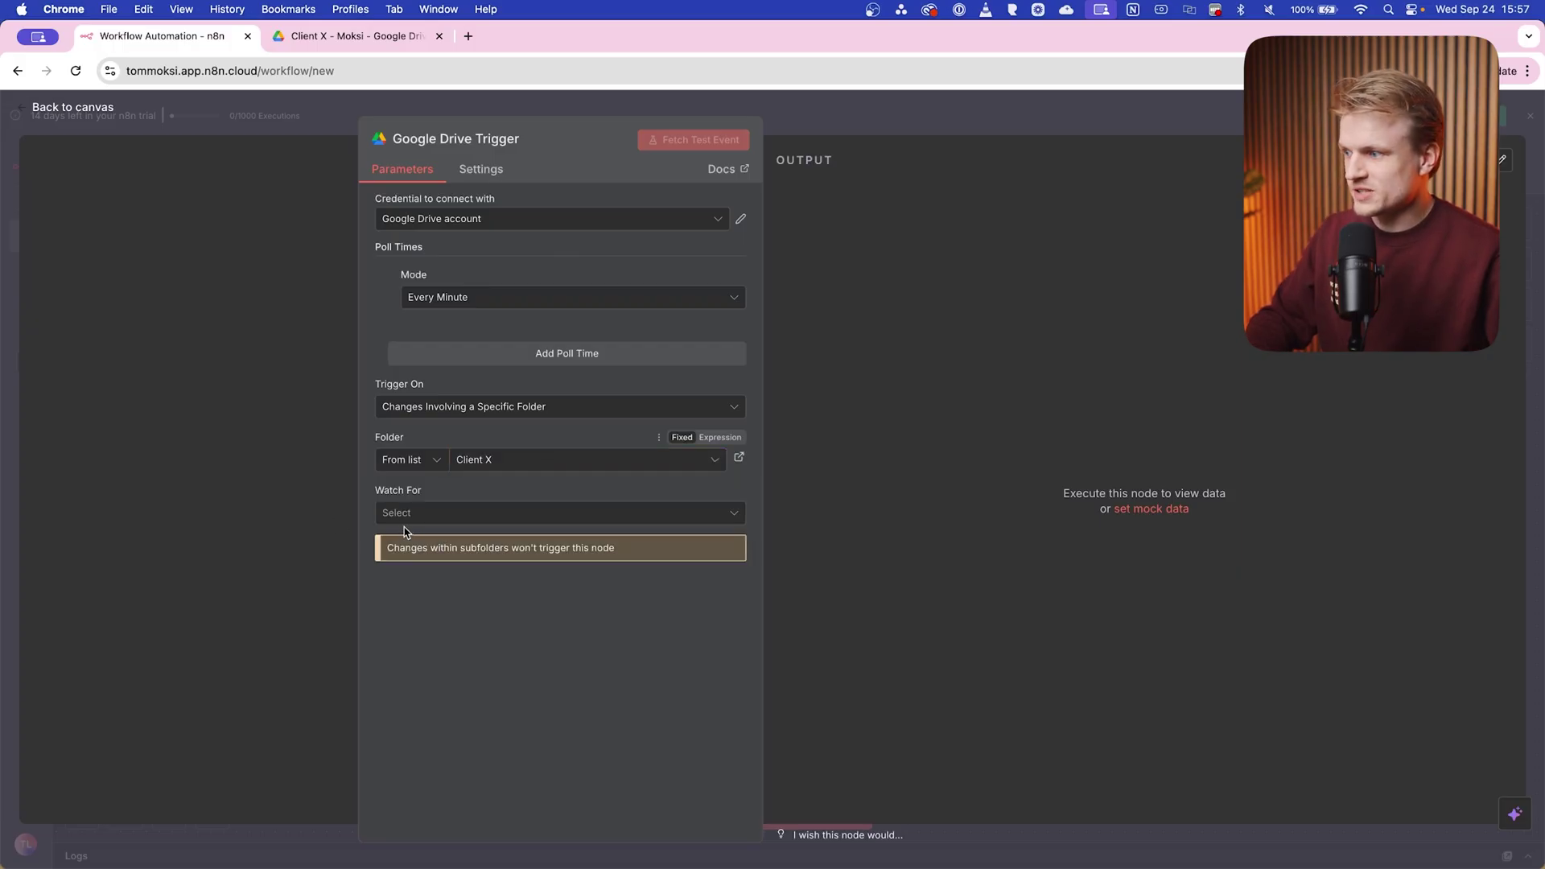
- Make the trigger watch for File Created, fetch a test event, and return to the canvas
left_click(469, 515)
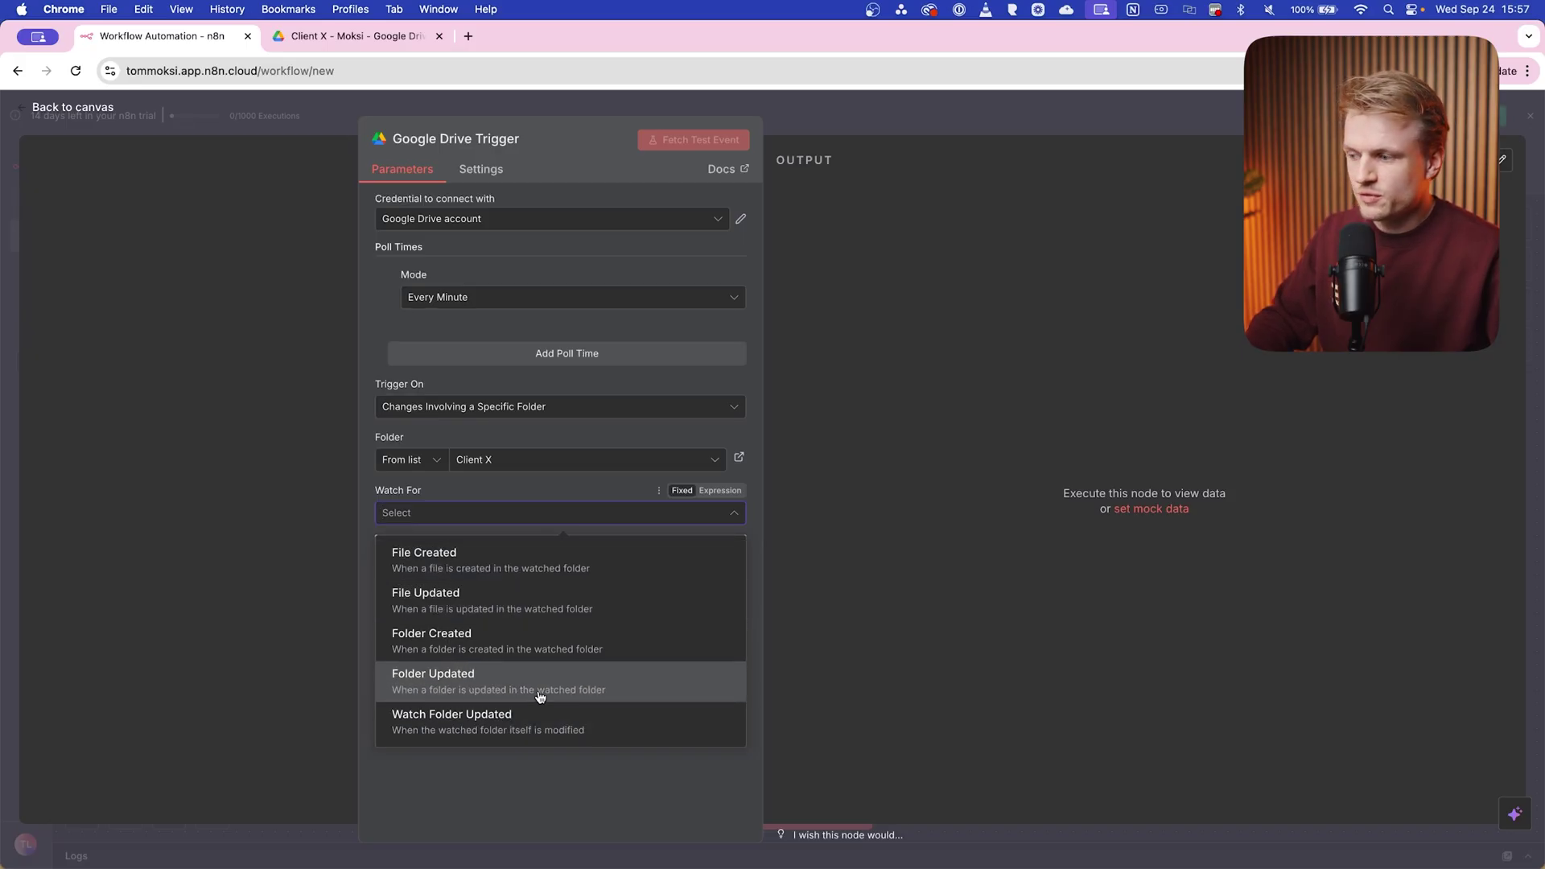
left_click(423, 571)
left_click(680, 141)
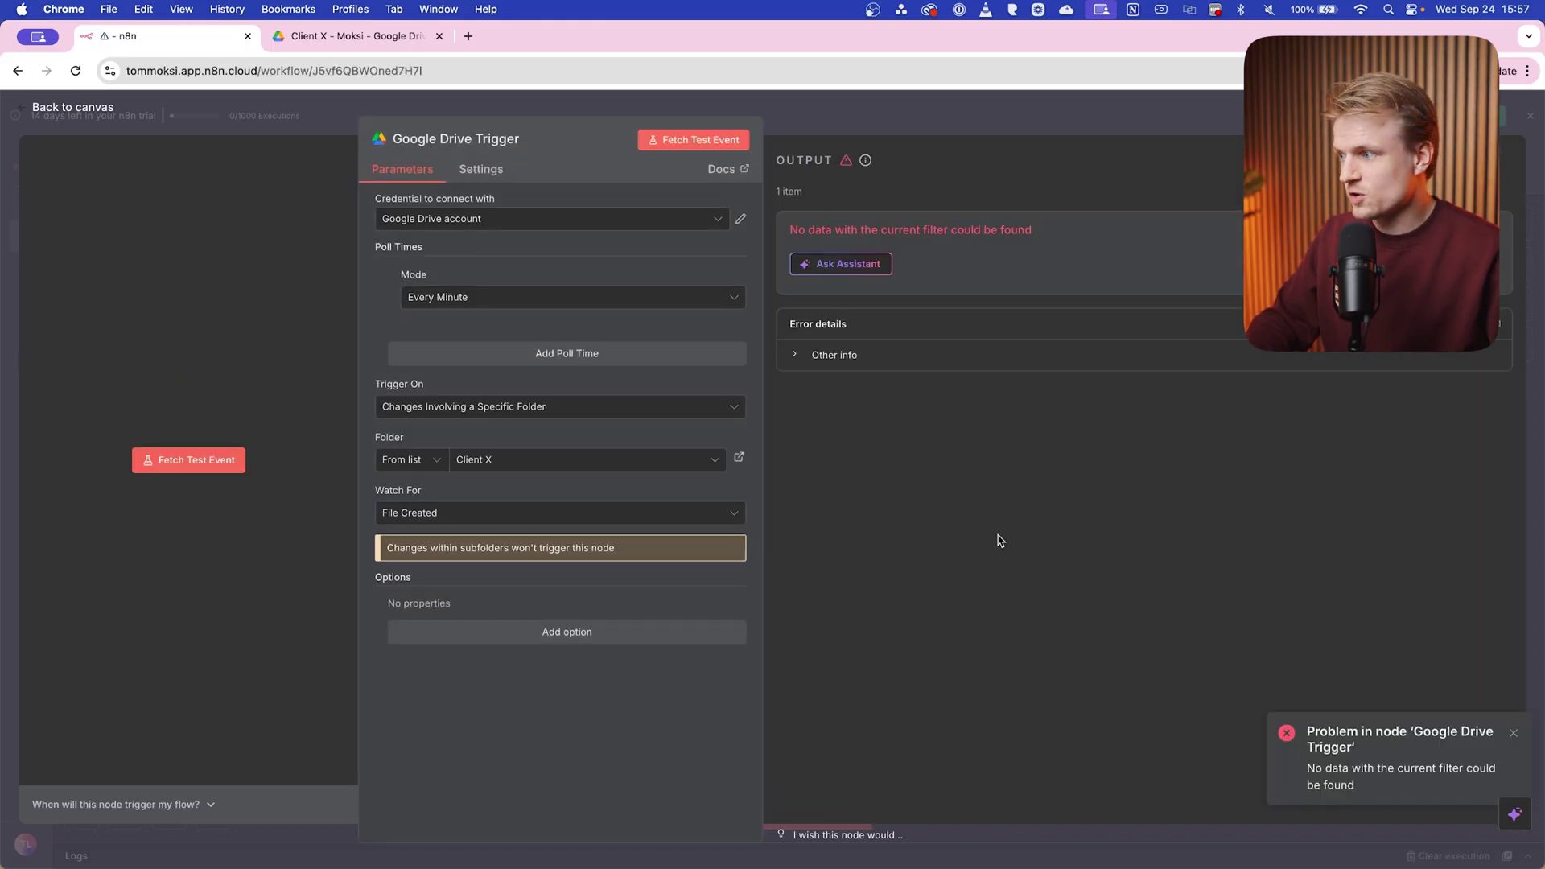
left_click(58, 109)
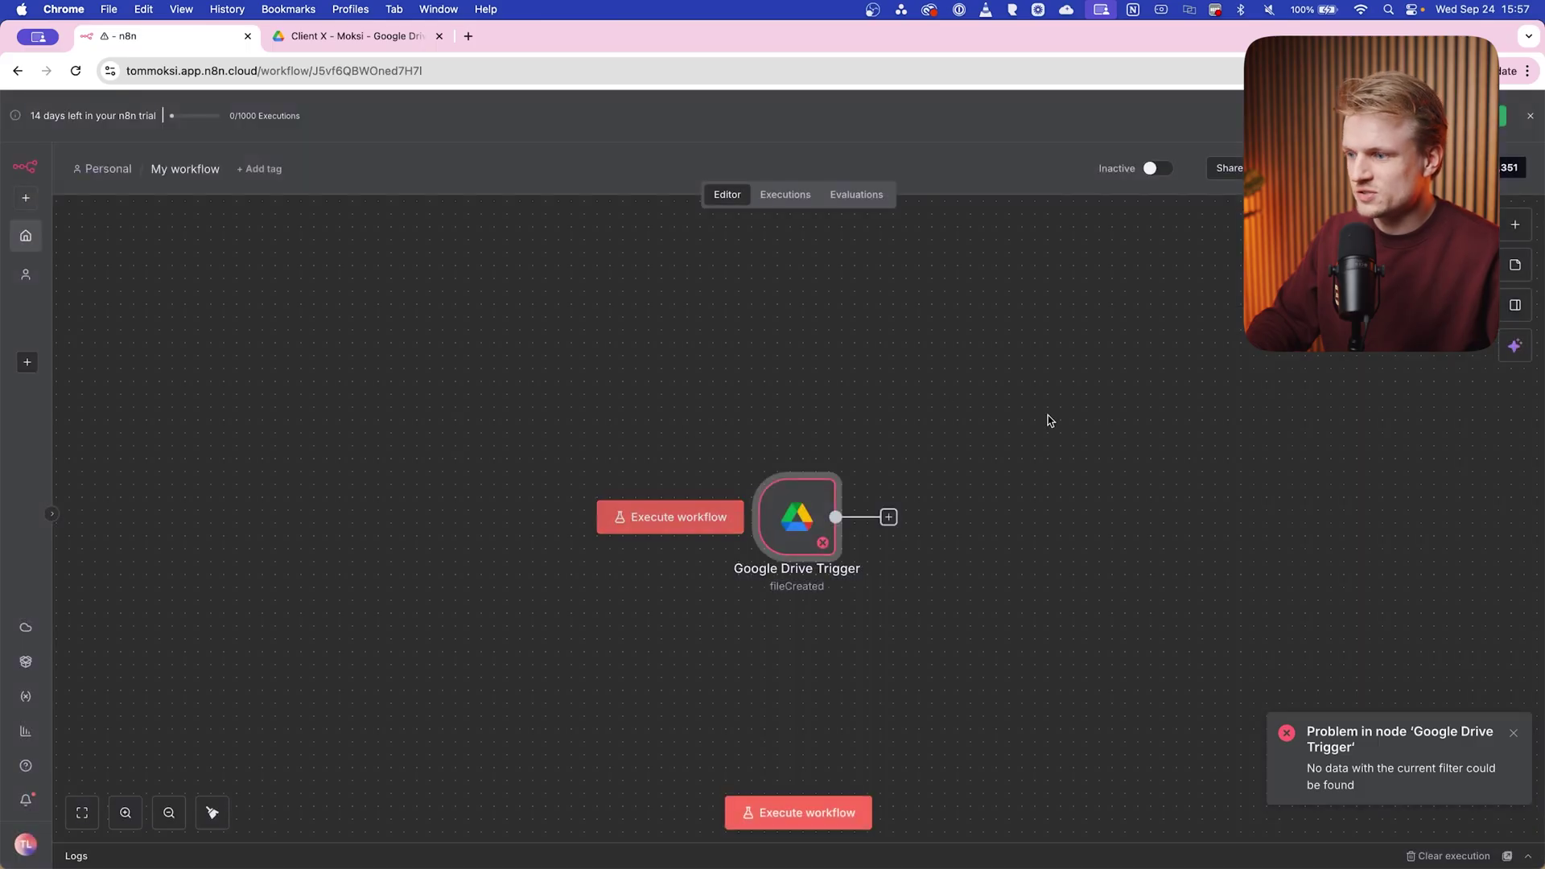
- Add a Slack 'Send a message' node after the Google Drive Trigger
left_click_drag(1049, 421, 828, 373)
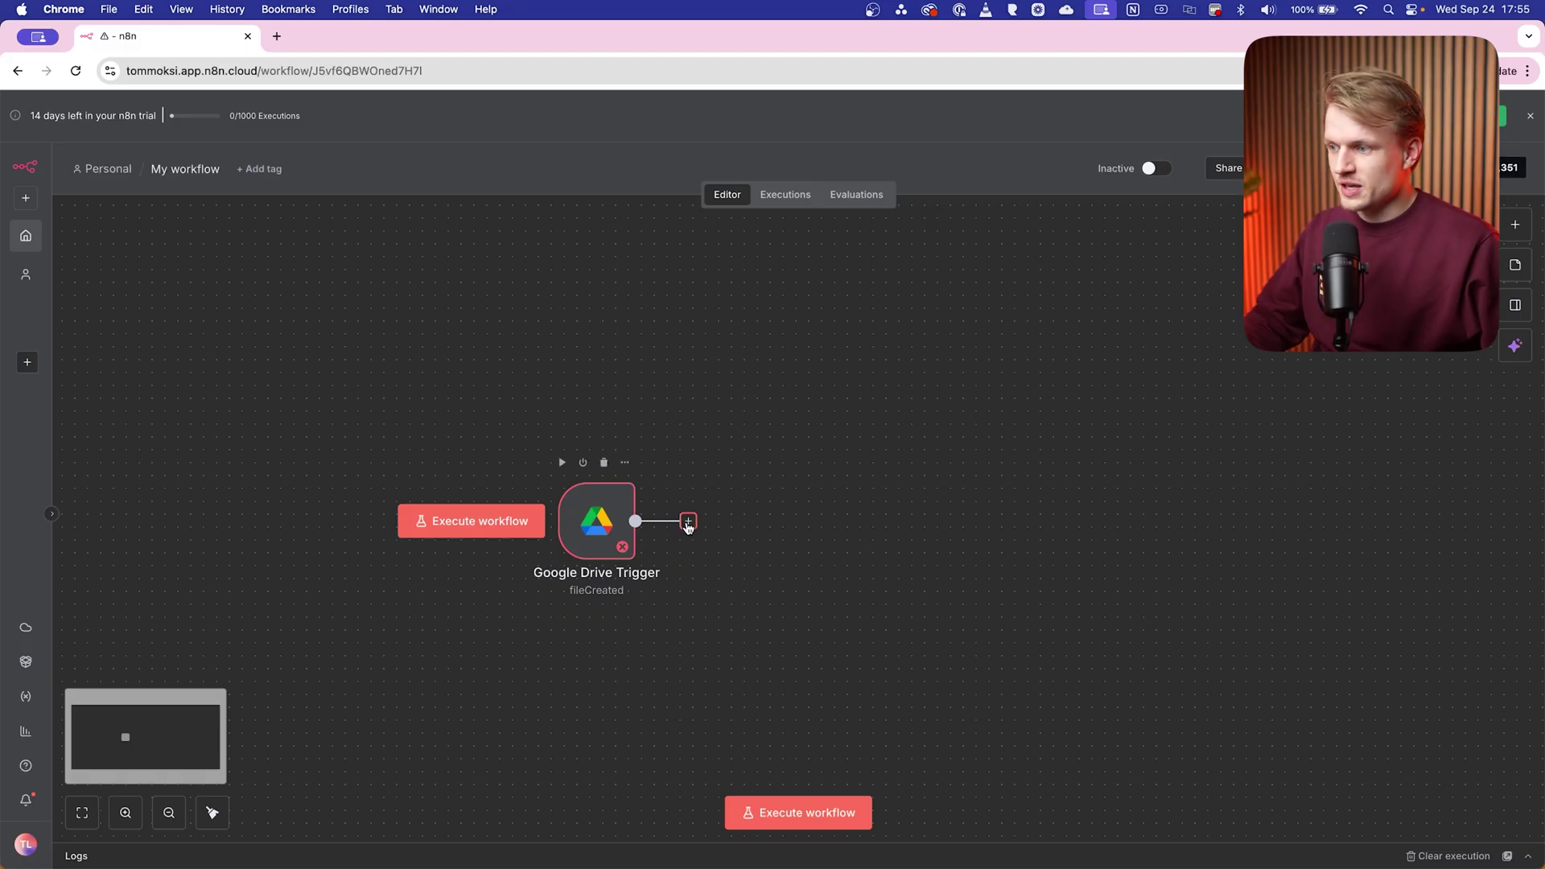
left_click_drag(686, 525, 900, 527)
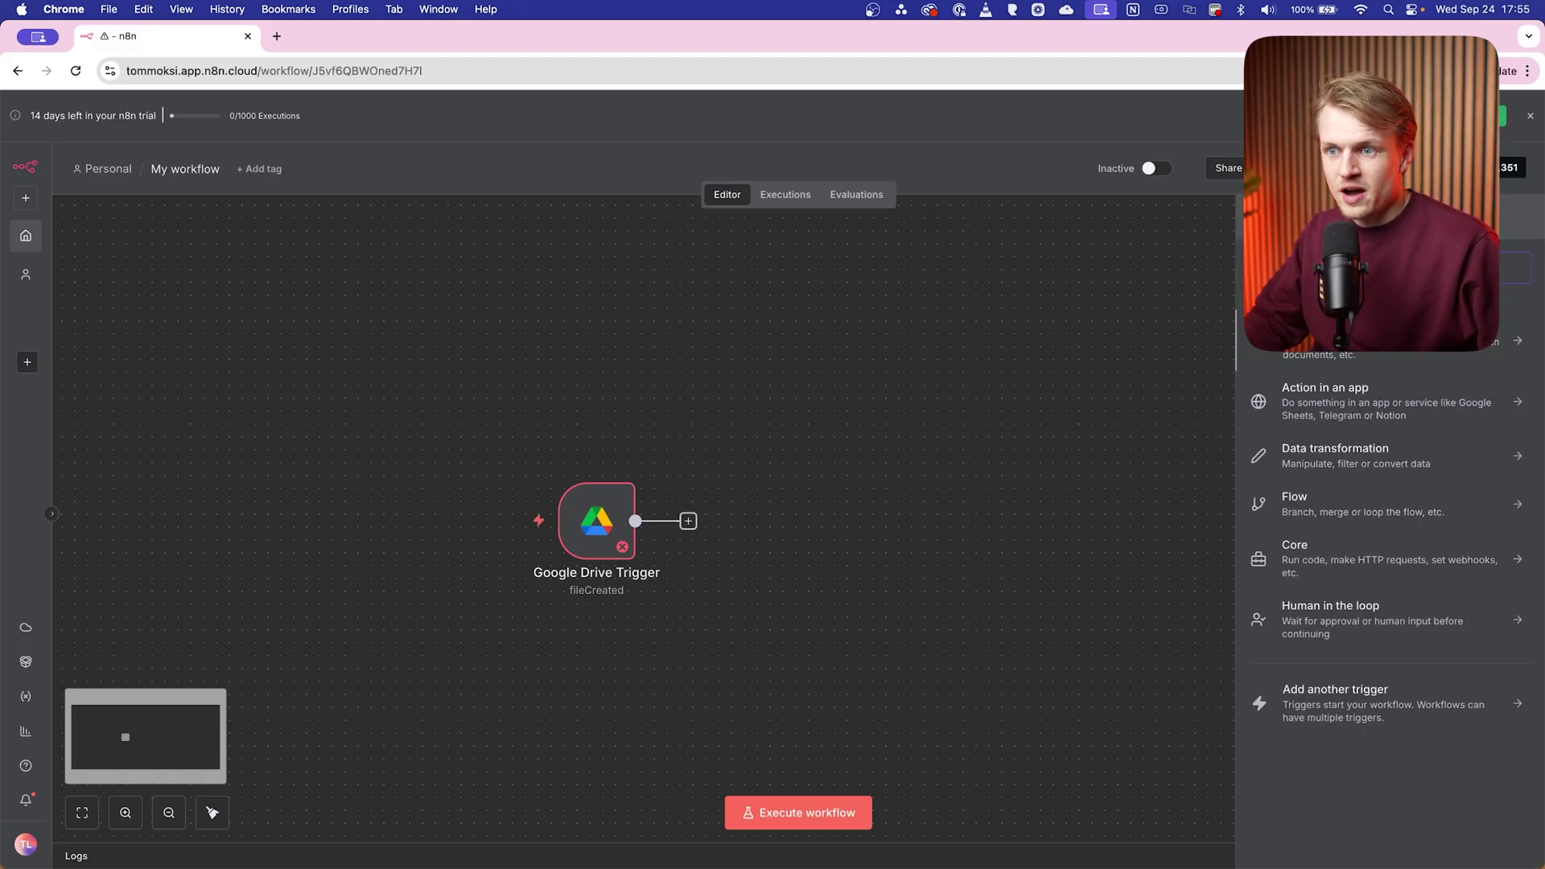
left_click(1347, 354)
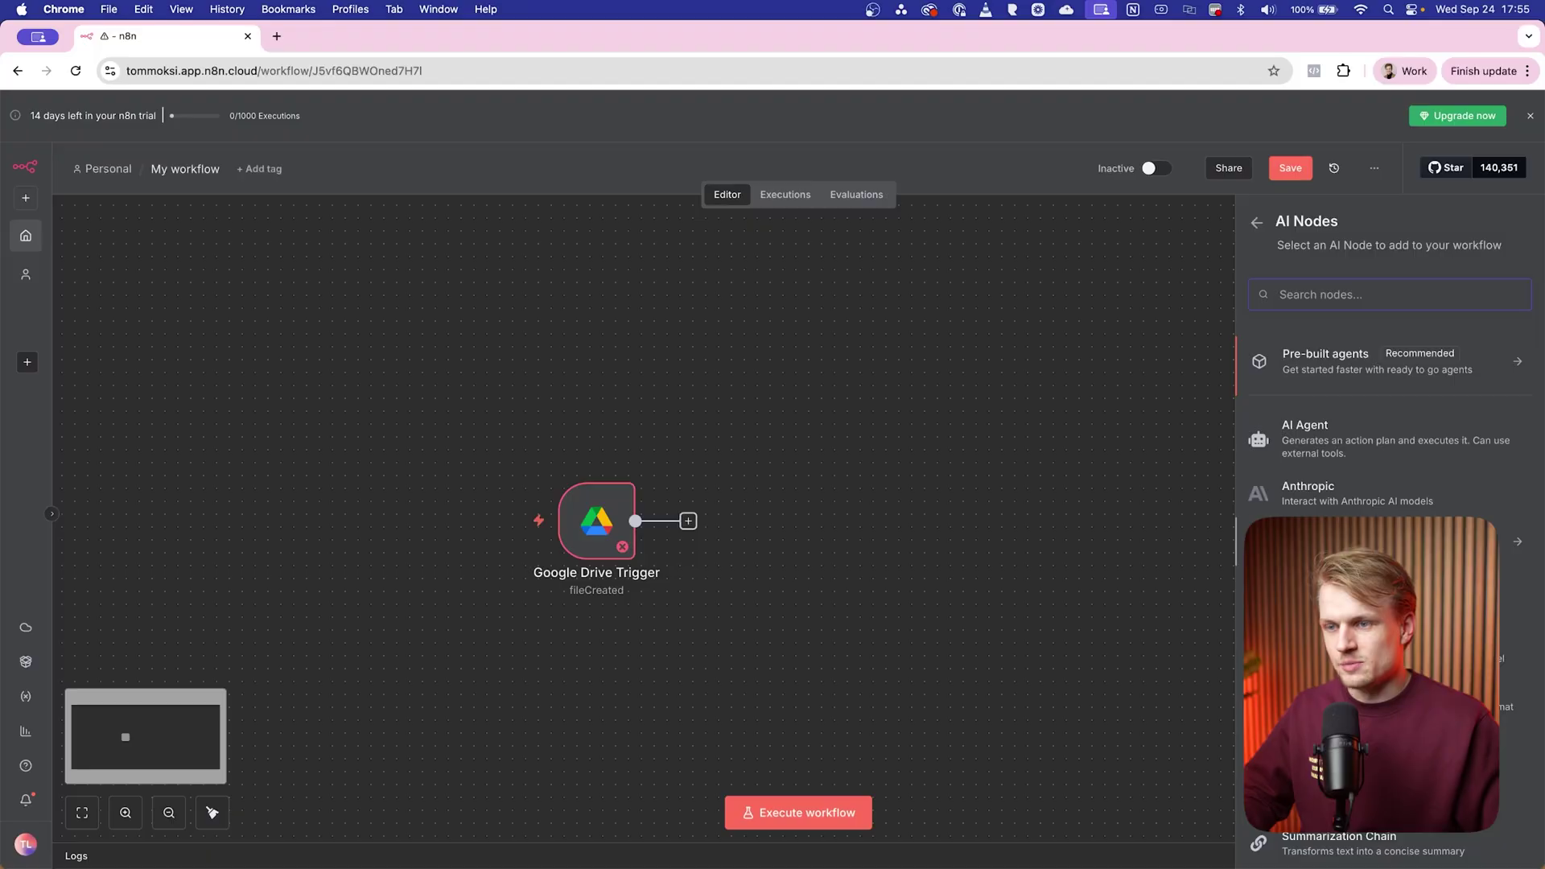
left_click(1257, 222)
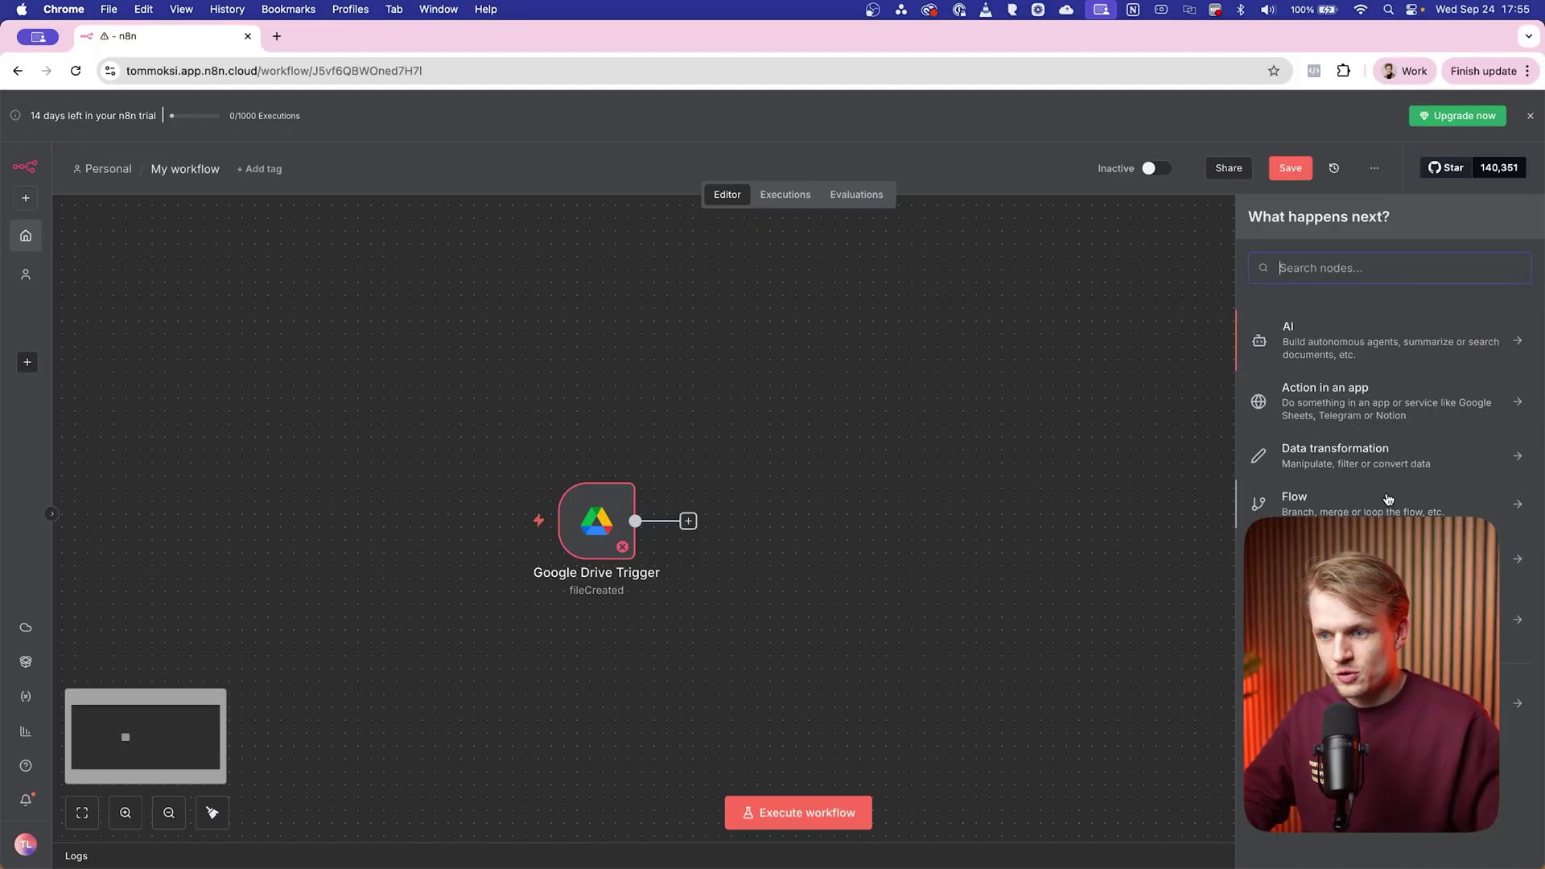
type("slack")
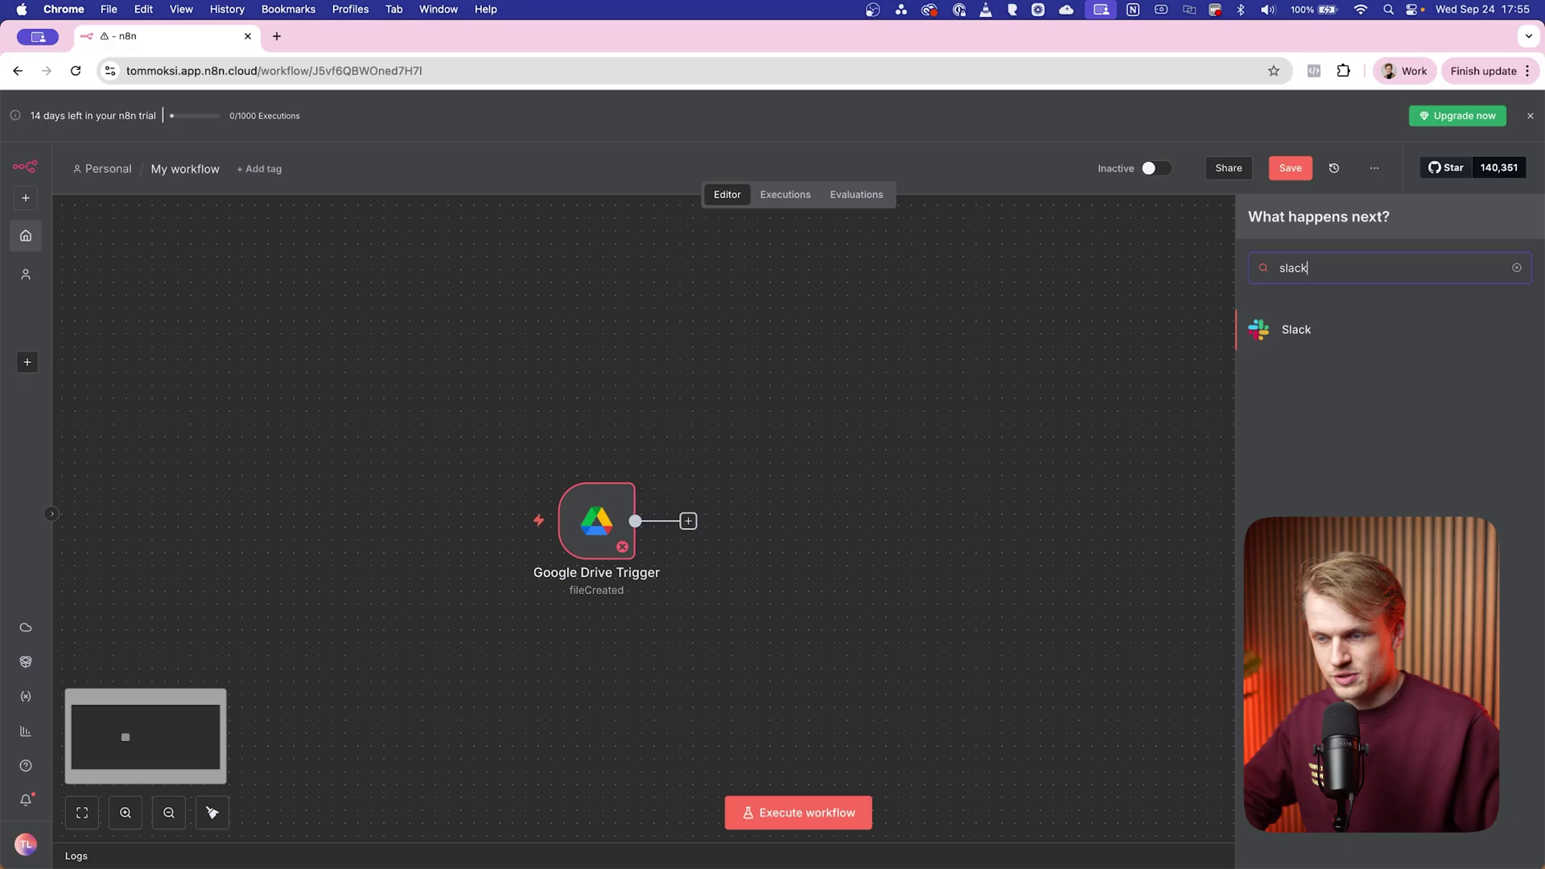
left_click(1312, 331)
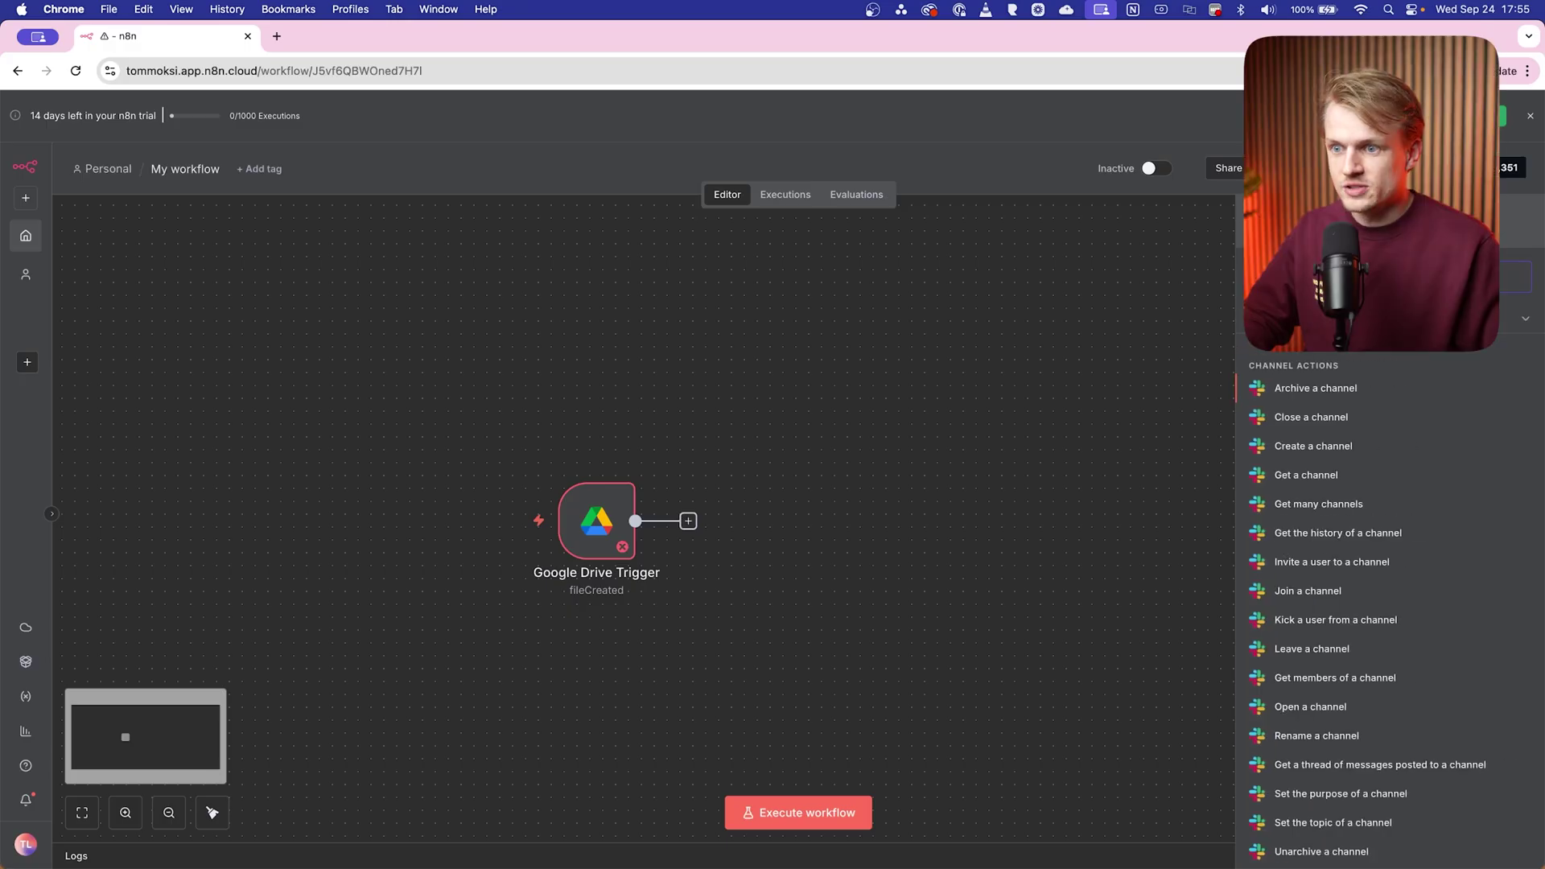
scroll(1323, 571, "down", 6)
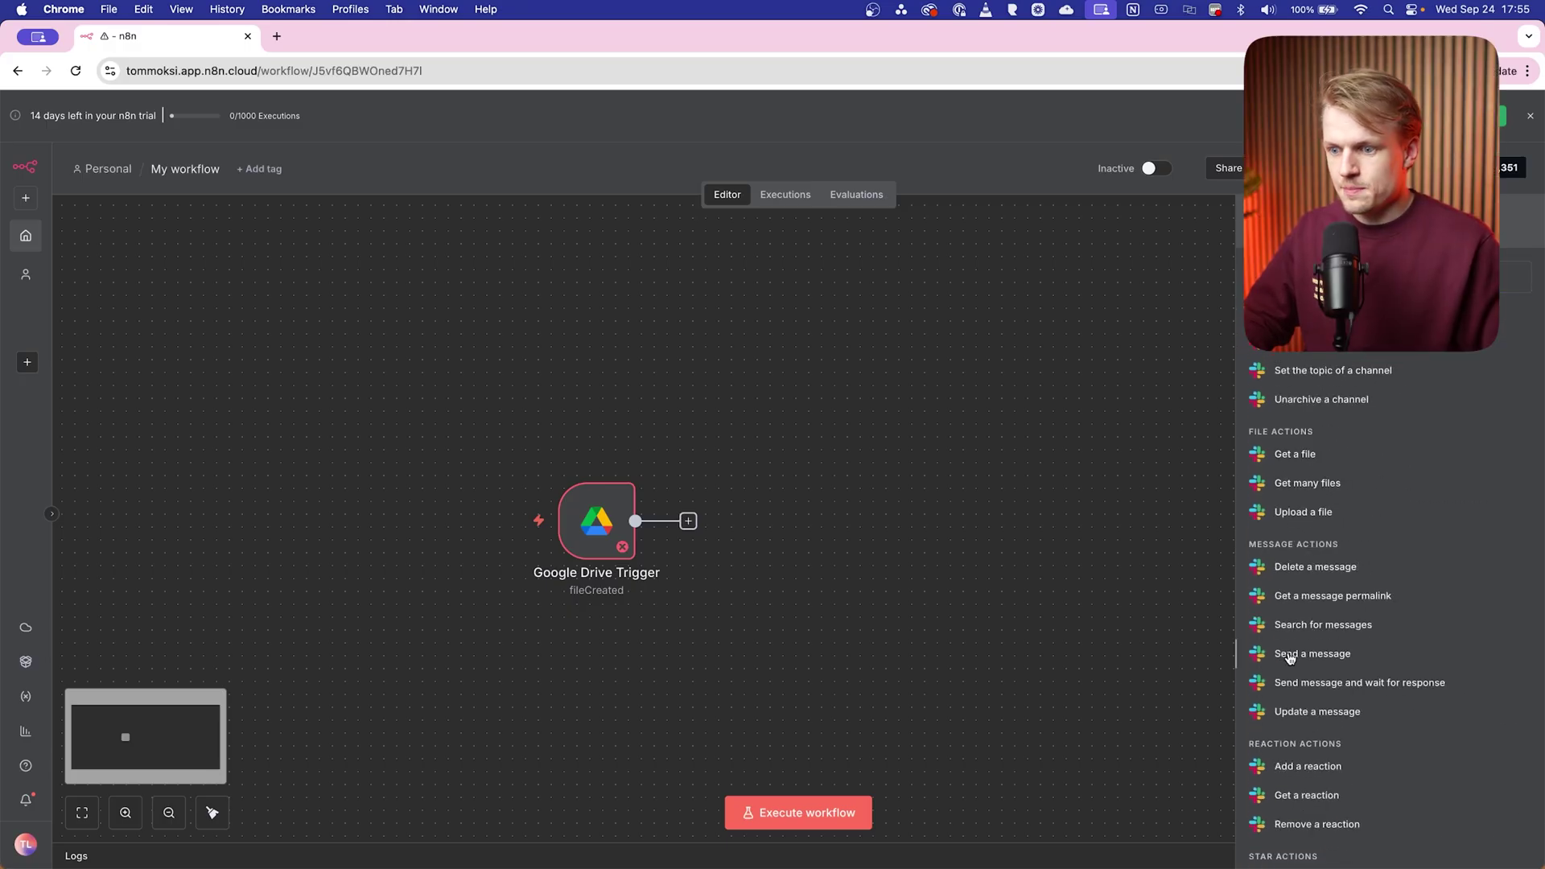
left_click(1288, 658)
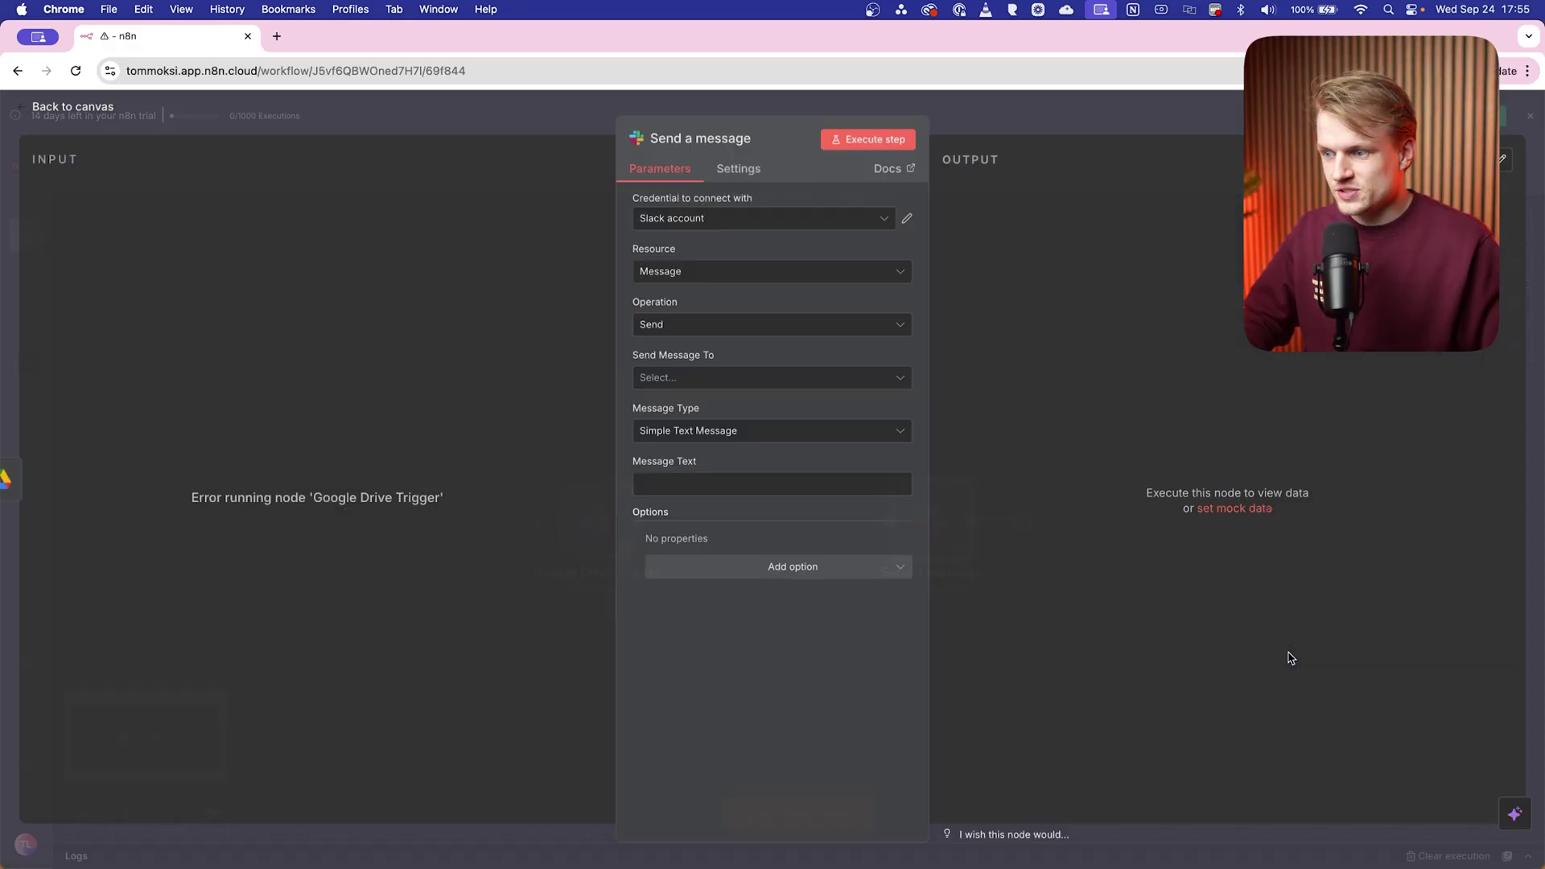
- Create a new Slack credential and connect it to a Slack account
left_click(707, 222)
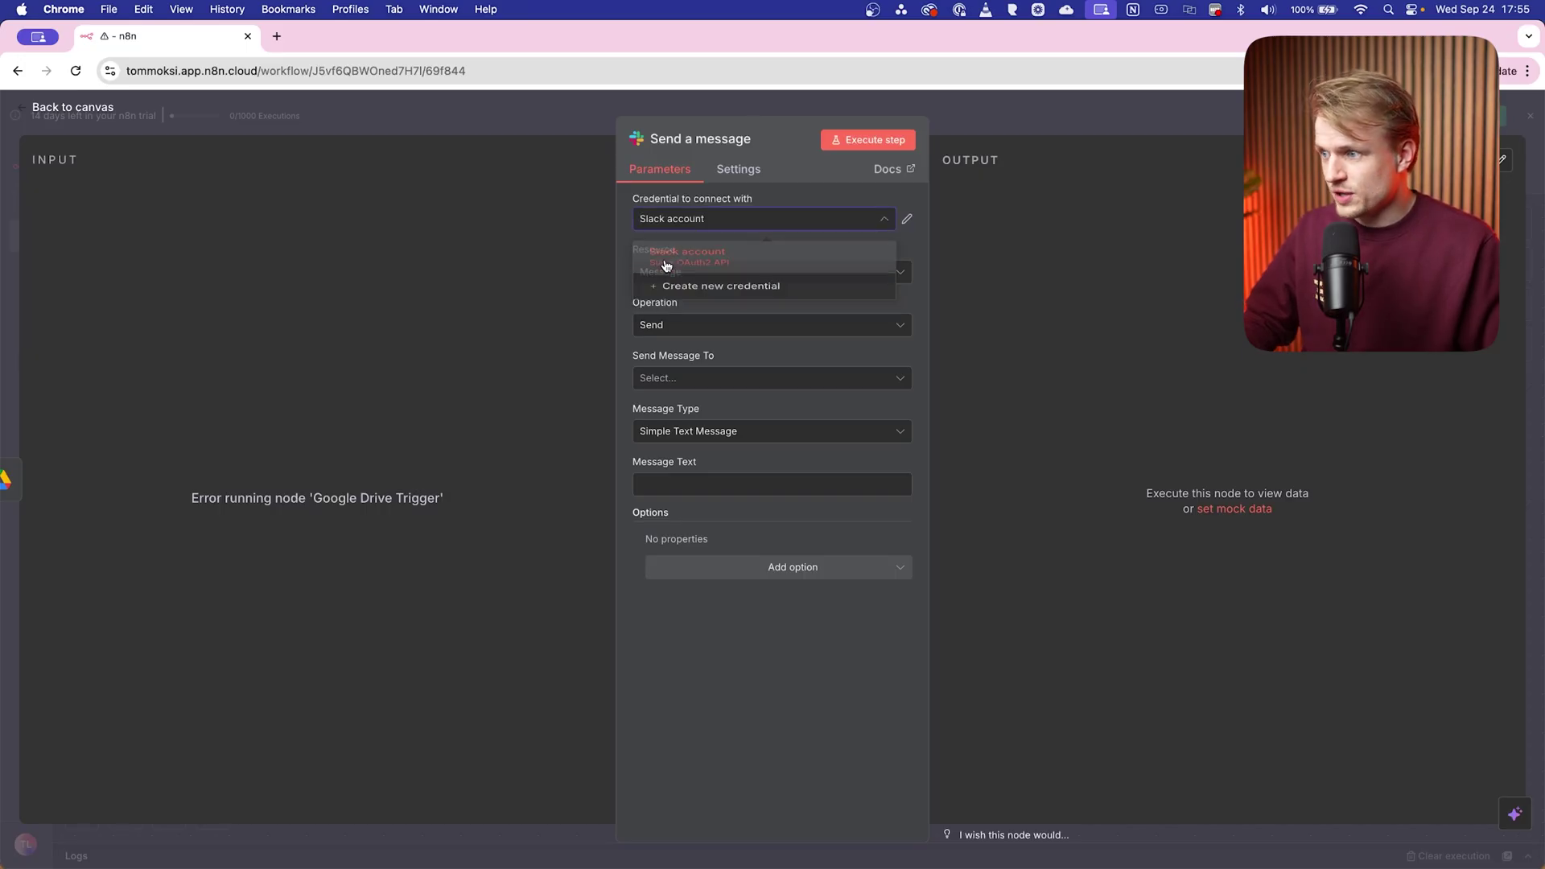
left_click(662, 299)
left_click(555, 535)
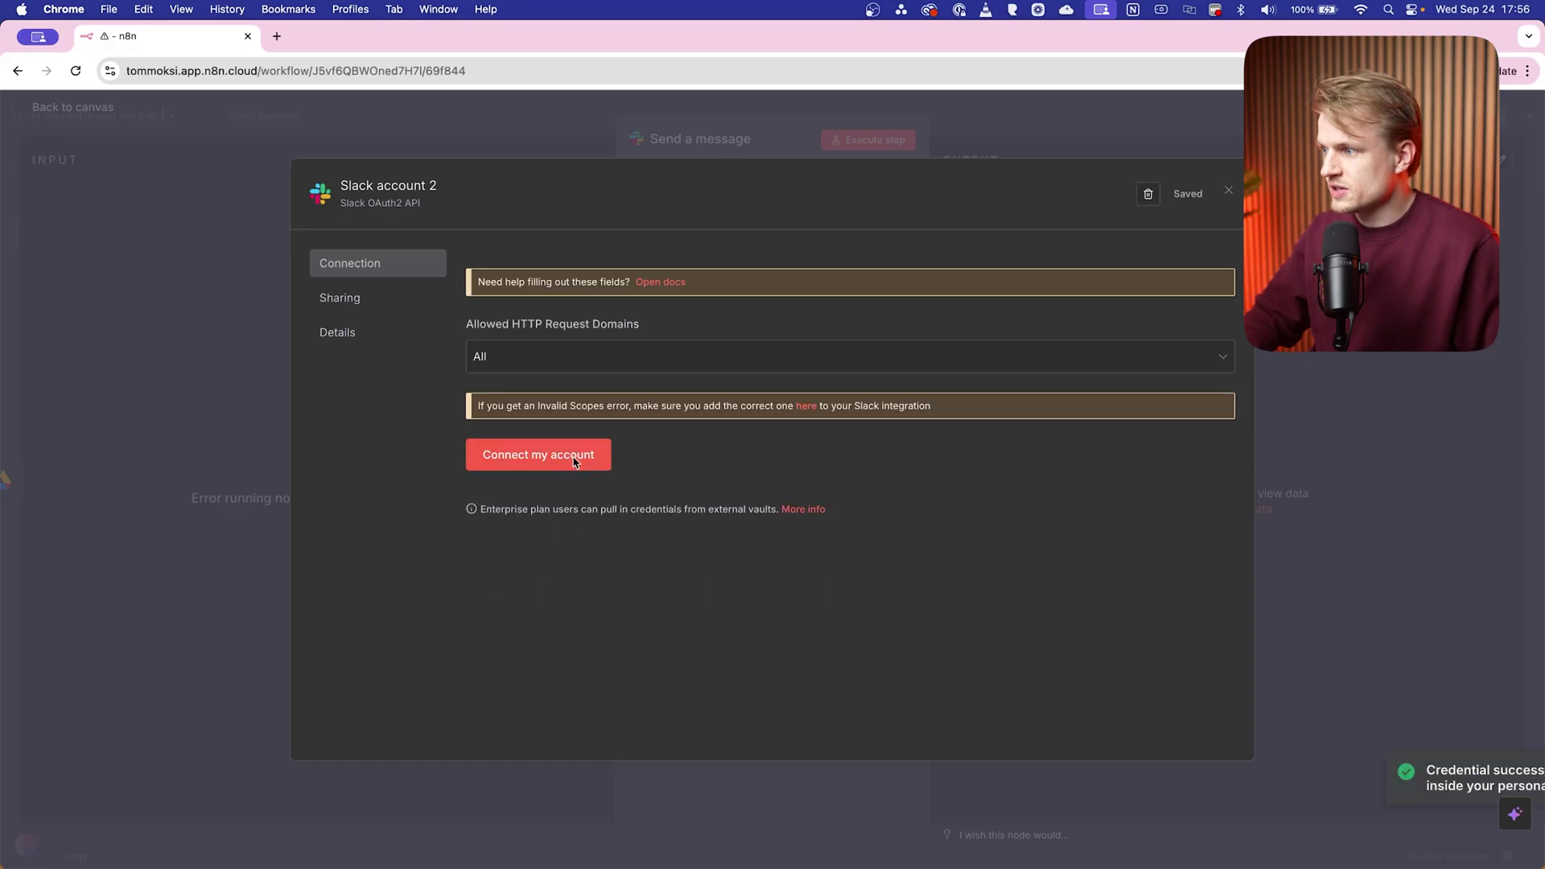
left_click_drag(257, 259, 509, 190)
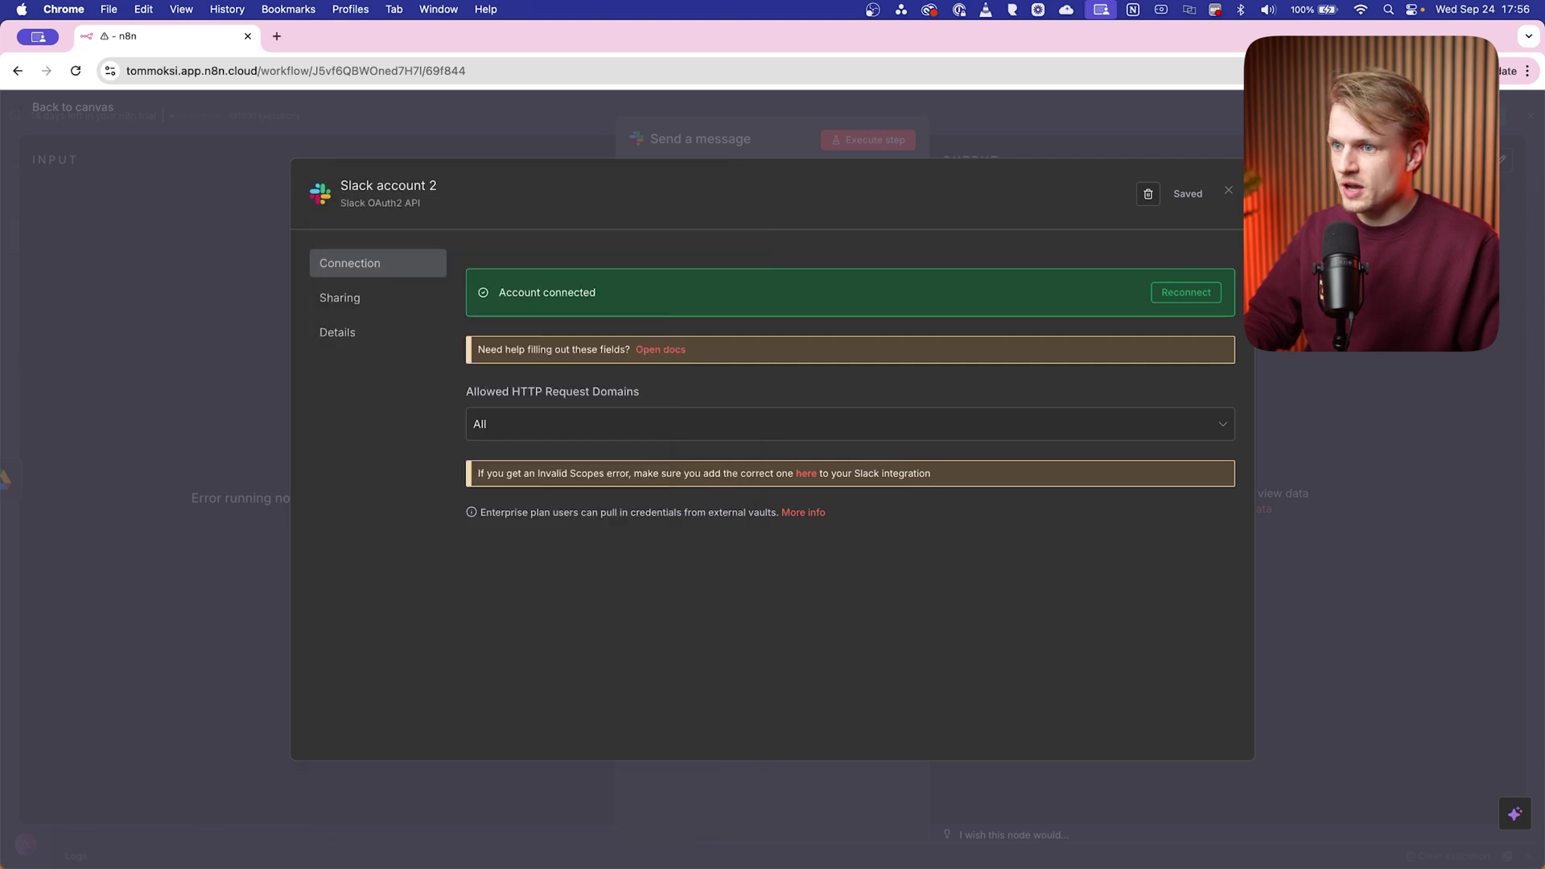
key("Escape")
- Set Resource to Message and send to a single user chosen from the Slack user list
left_click(693, 272)
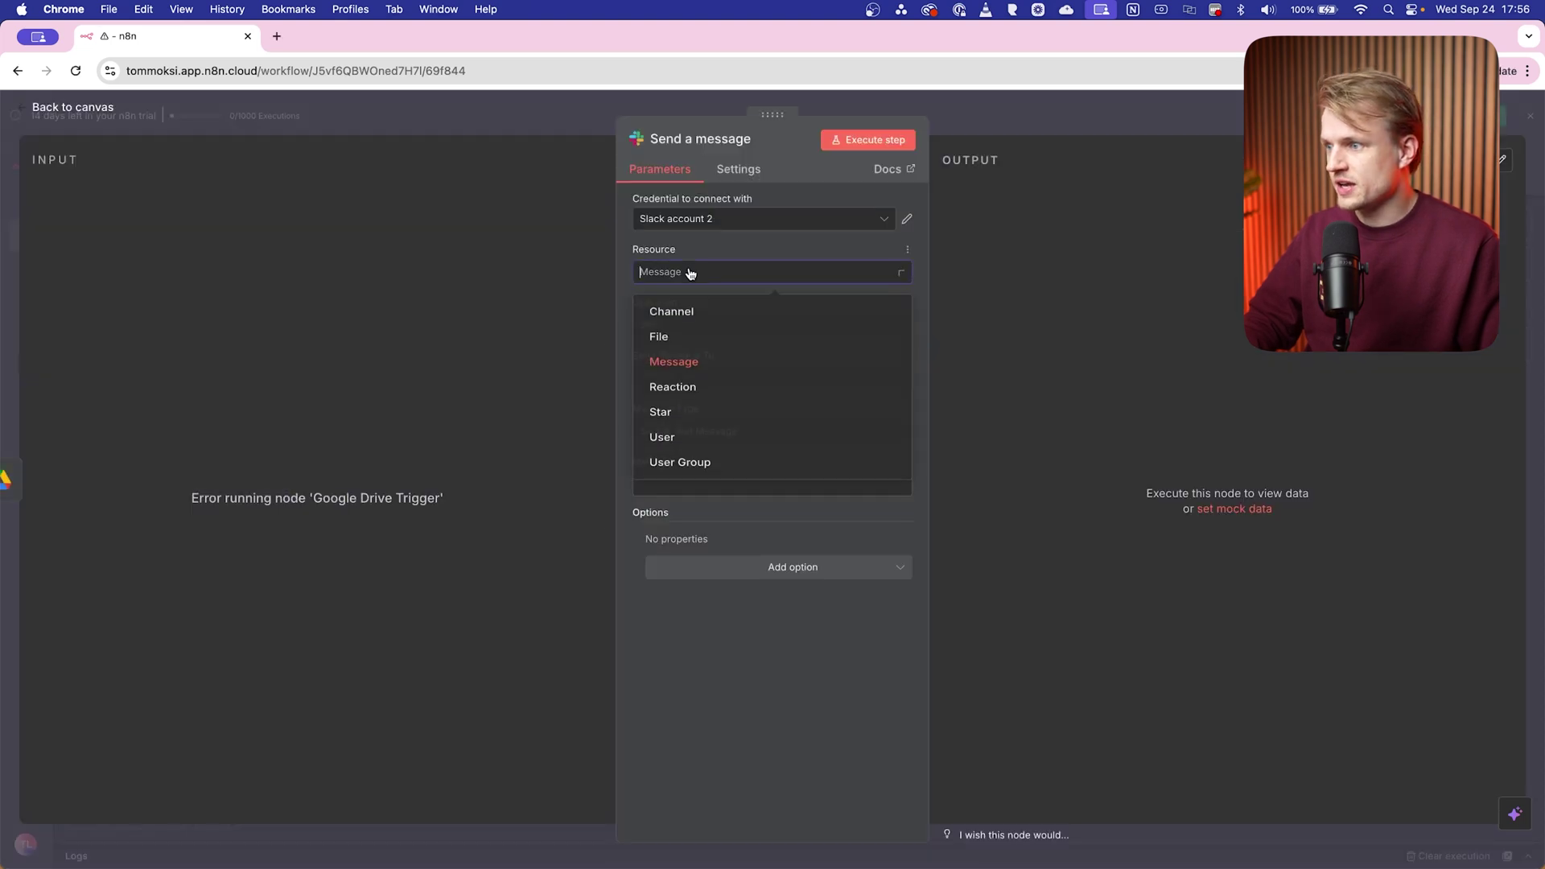
left_click(697, 367)
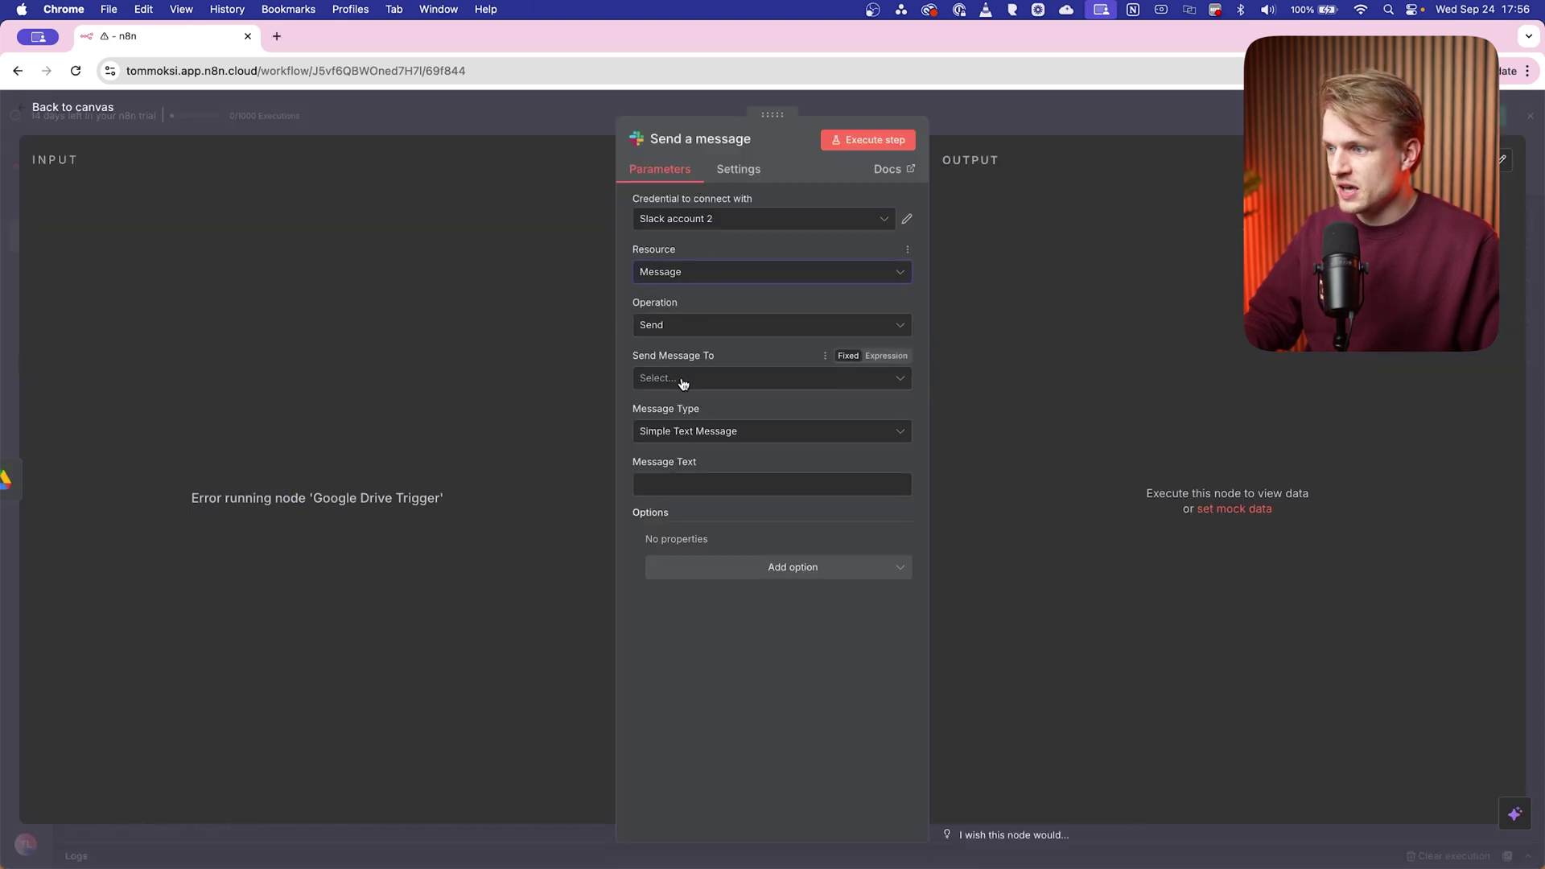
left_click(720, 380)
left_click(683, 445)
left_click(784, 431)
type("tom")
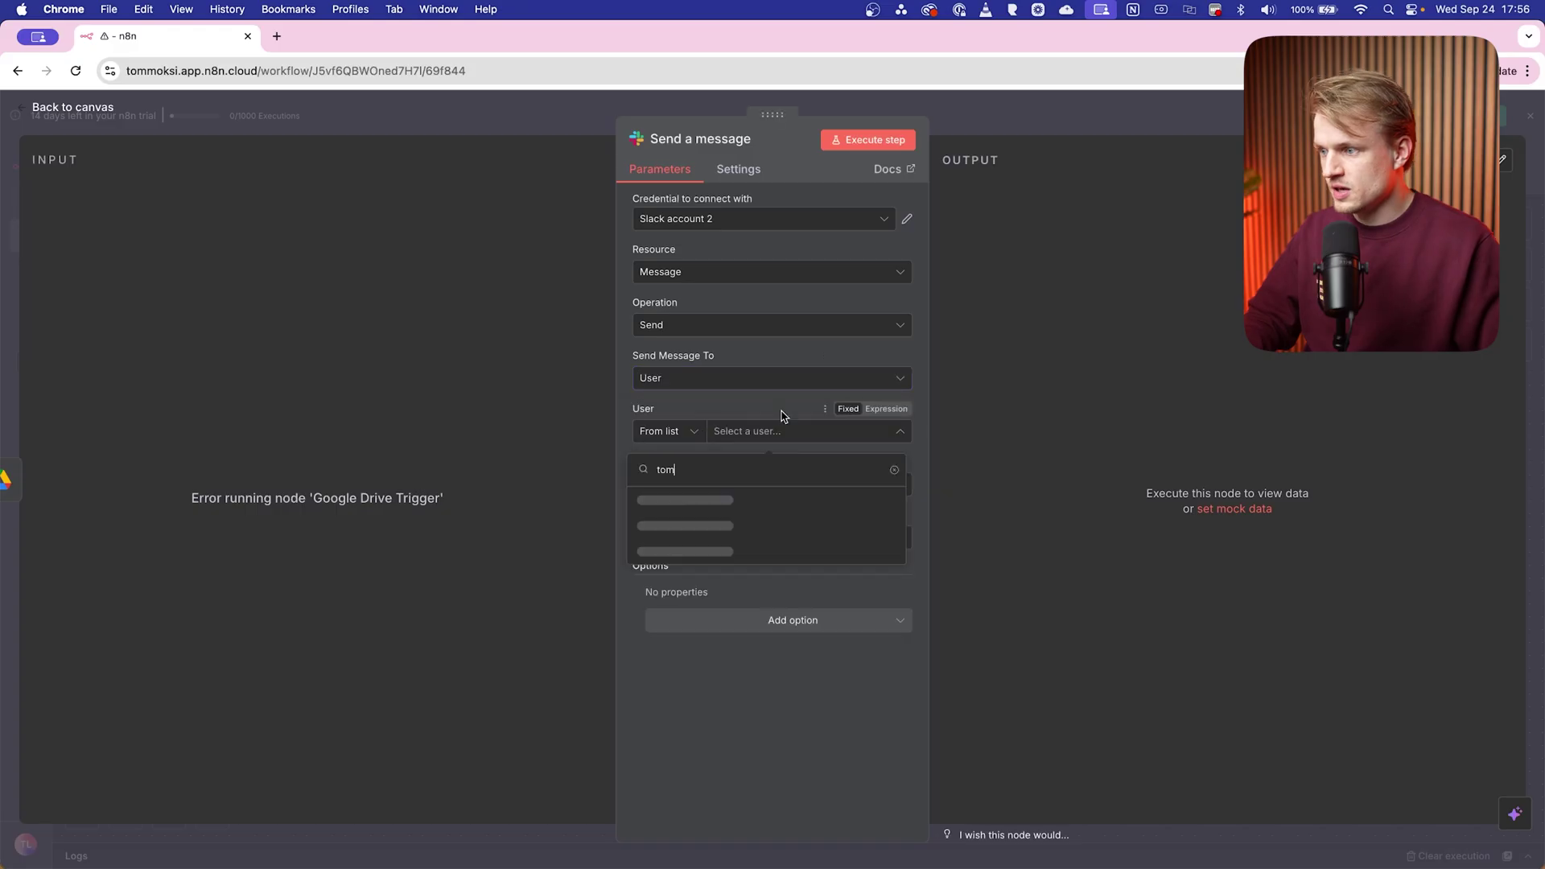
left_click(690, 500)
- Write the 'Client X just uploaded' message text and test-run the Slack step successfully
left_click(728, 531)
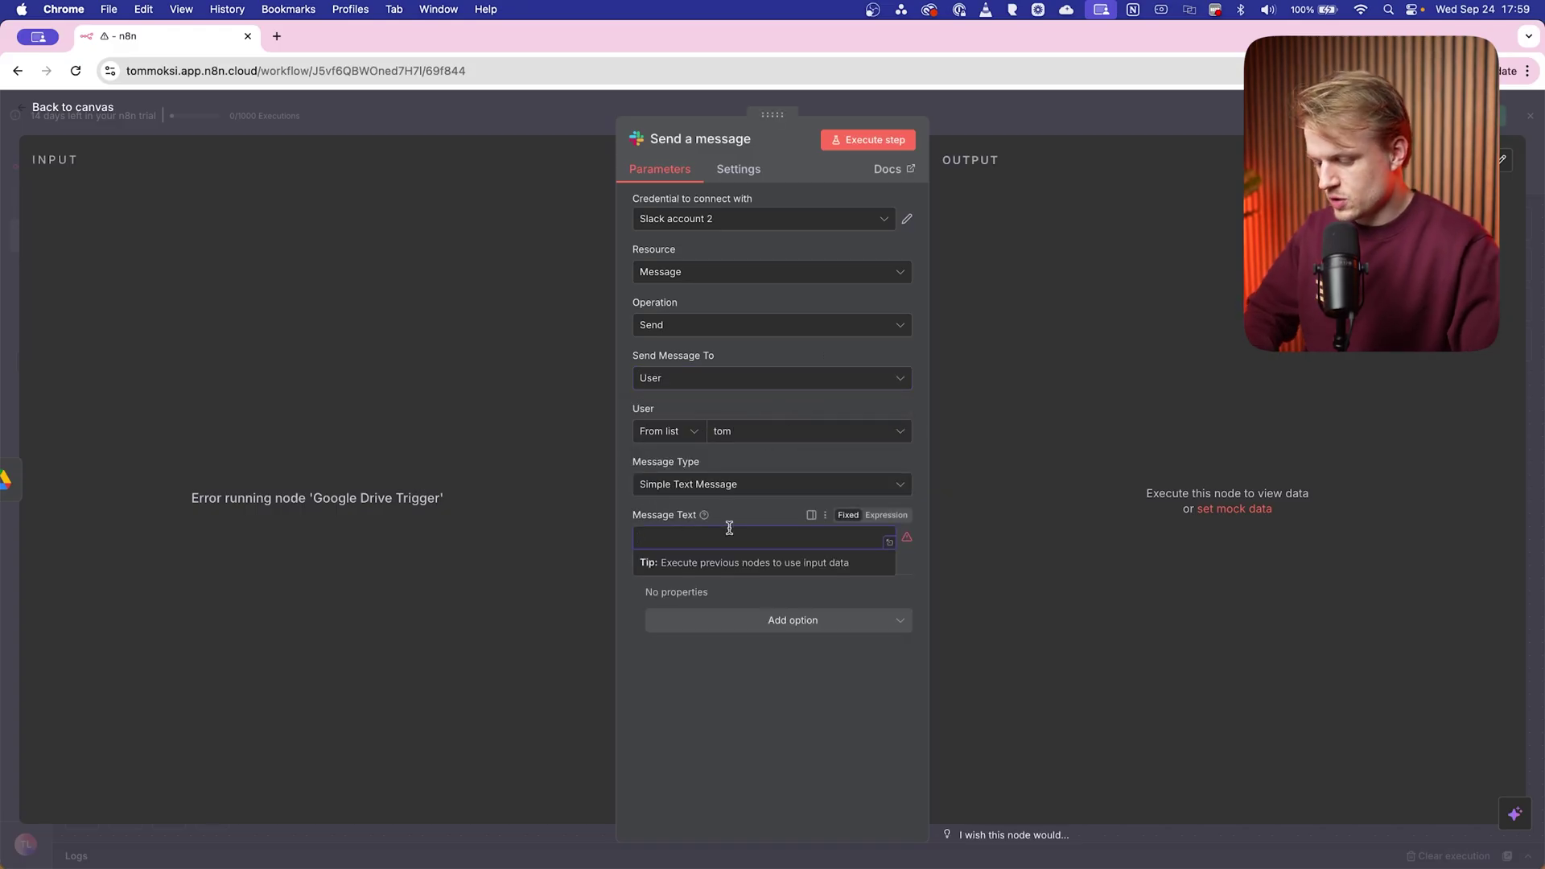
type("Client X J")
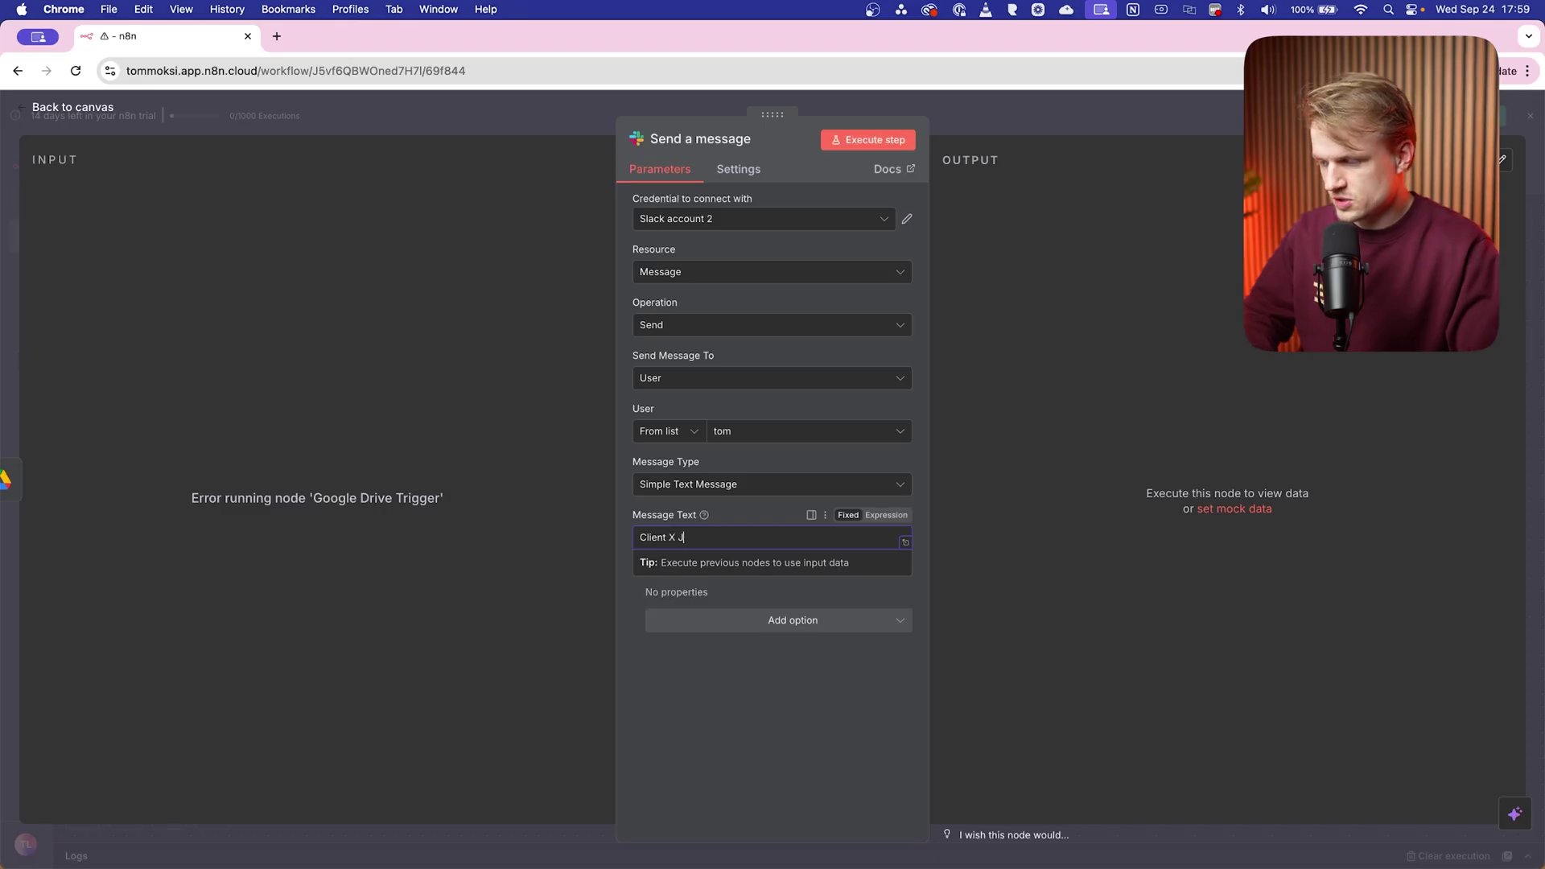
type("ust uploaded a file to the drive ready to edit")
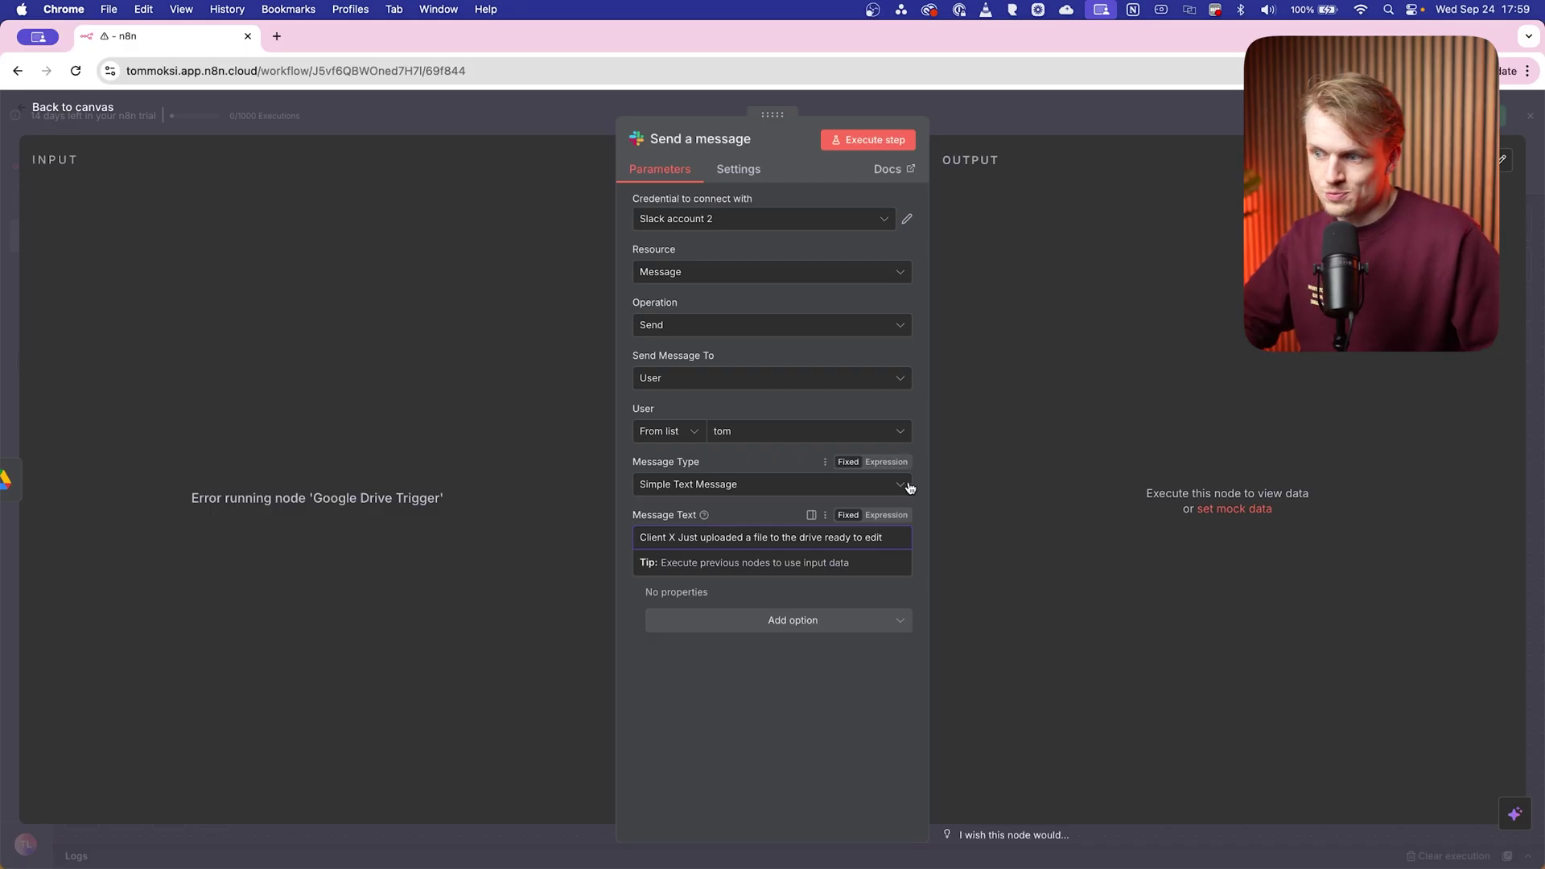
left_click(845, 143)
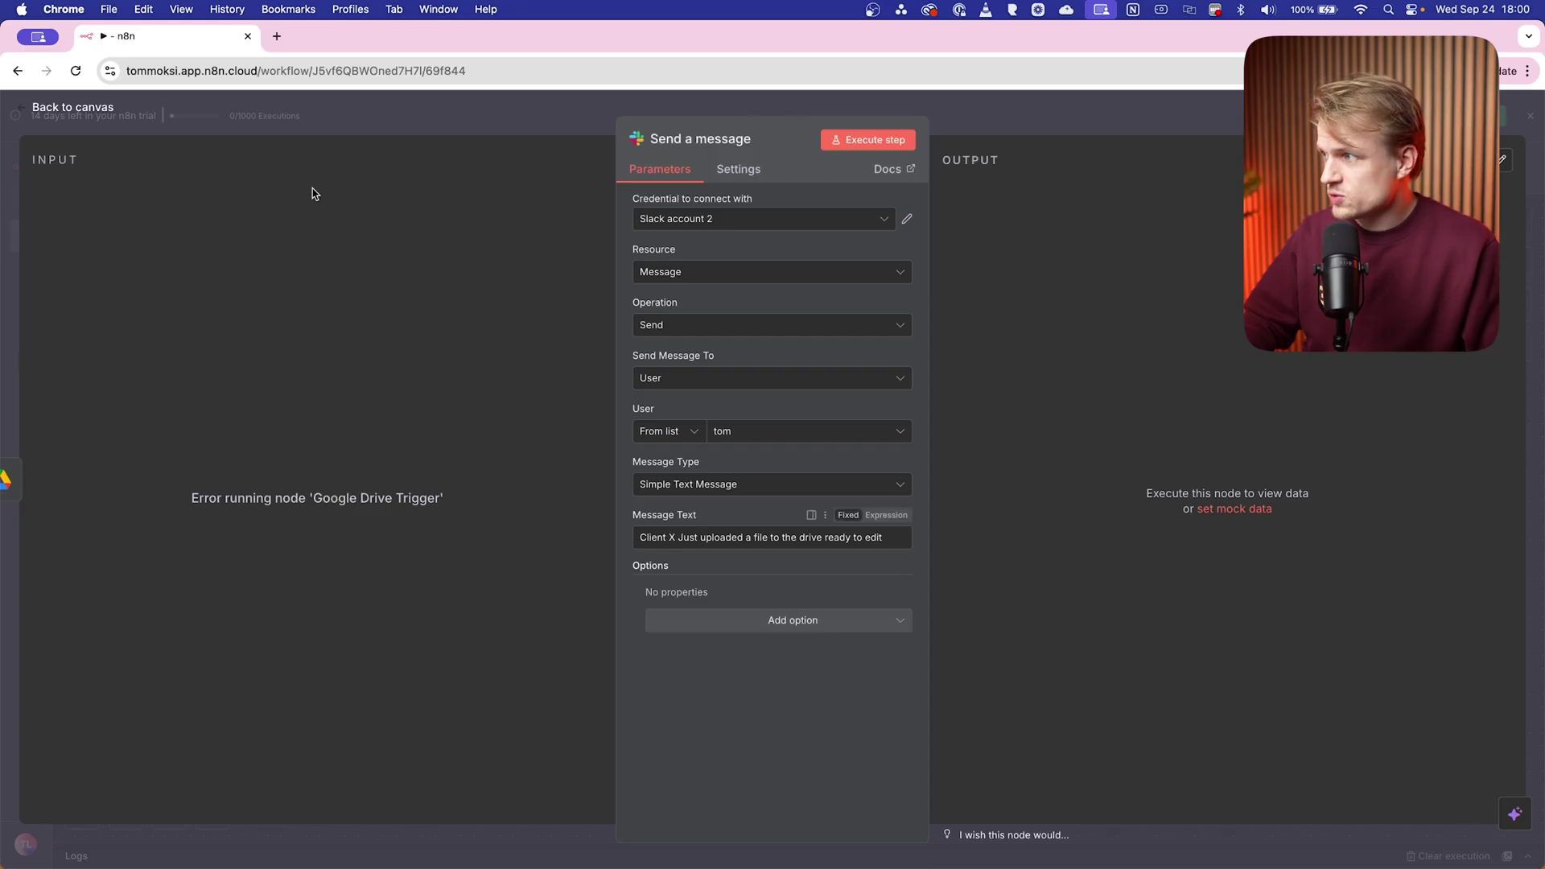
left_click(92, 107)
left_click_drag(1260, 325, 379, 684)
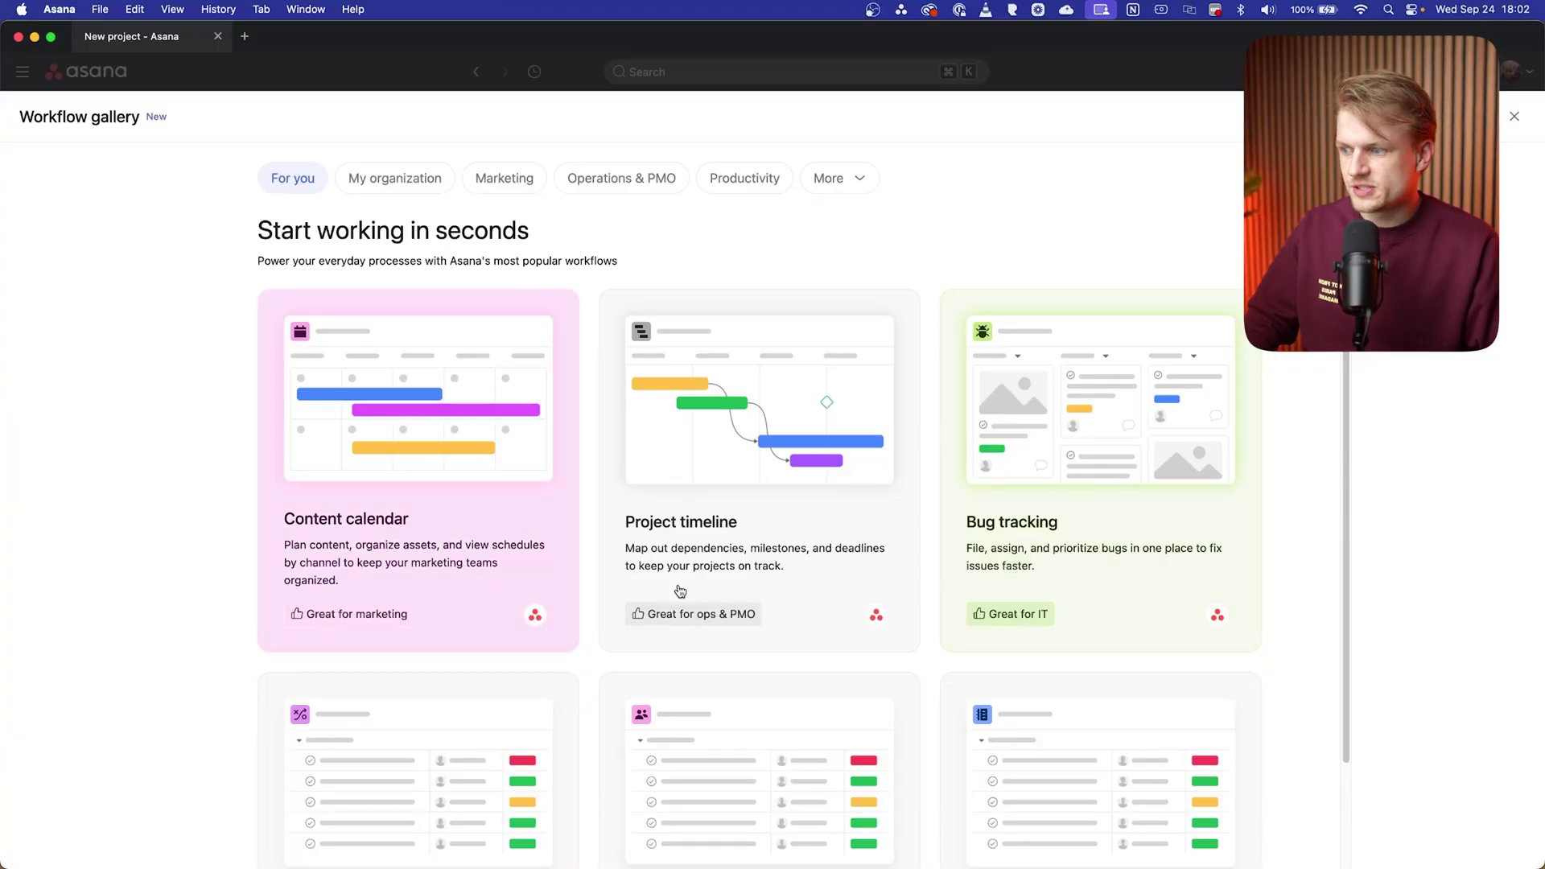
- Browse the Asana Workflow gallery cards, then switch to the blank Notion New page
scroll(708, 375, "down", 3)
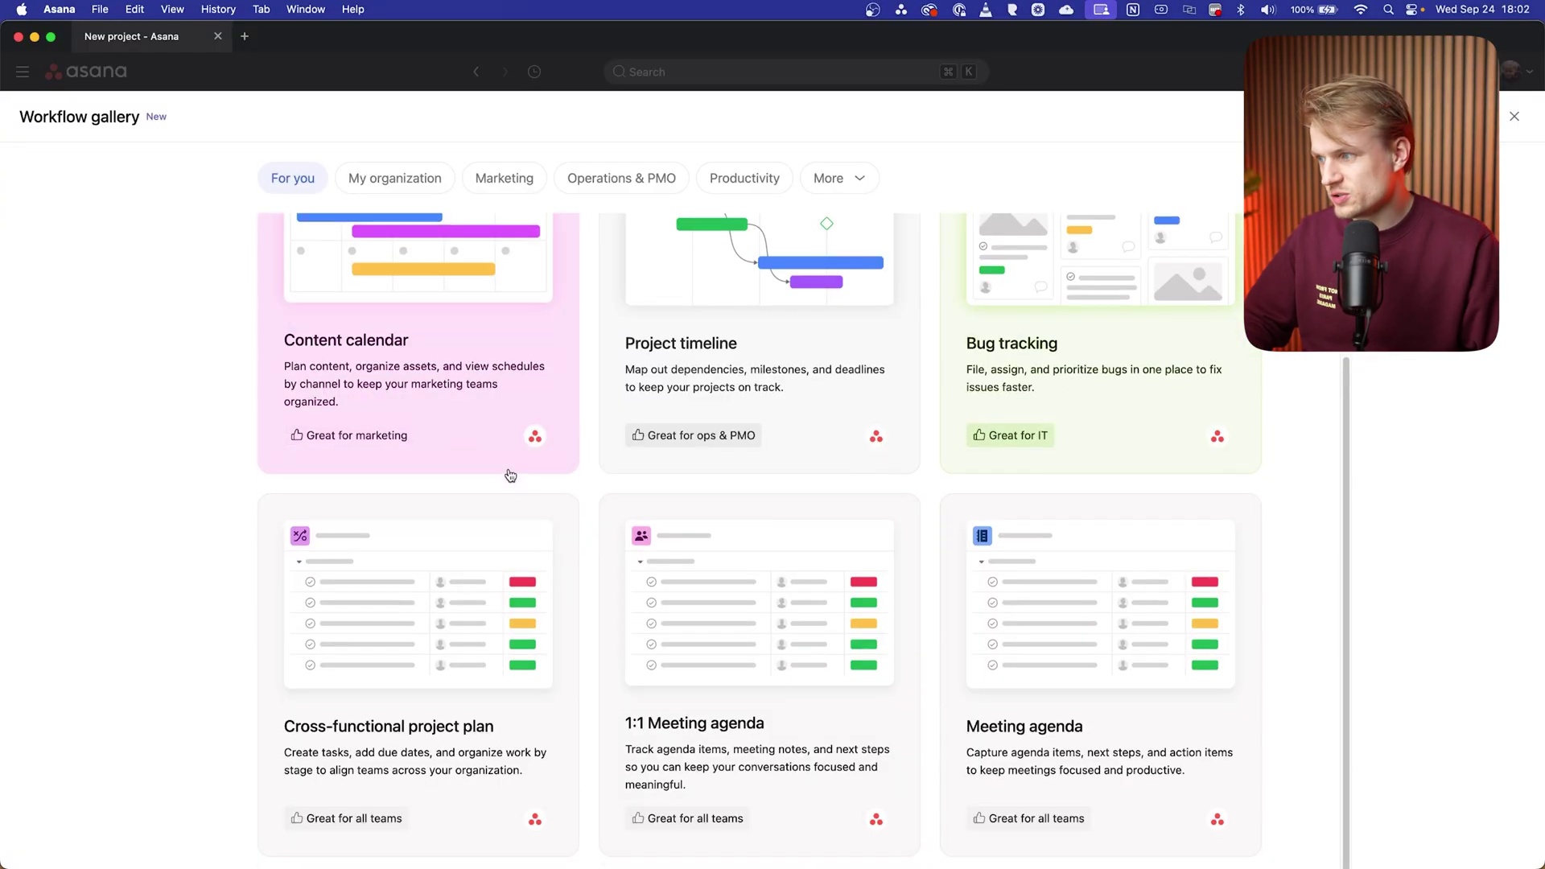
scroll(507, 473, "up", 3)
scroll(812, 644, "down", 3)
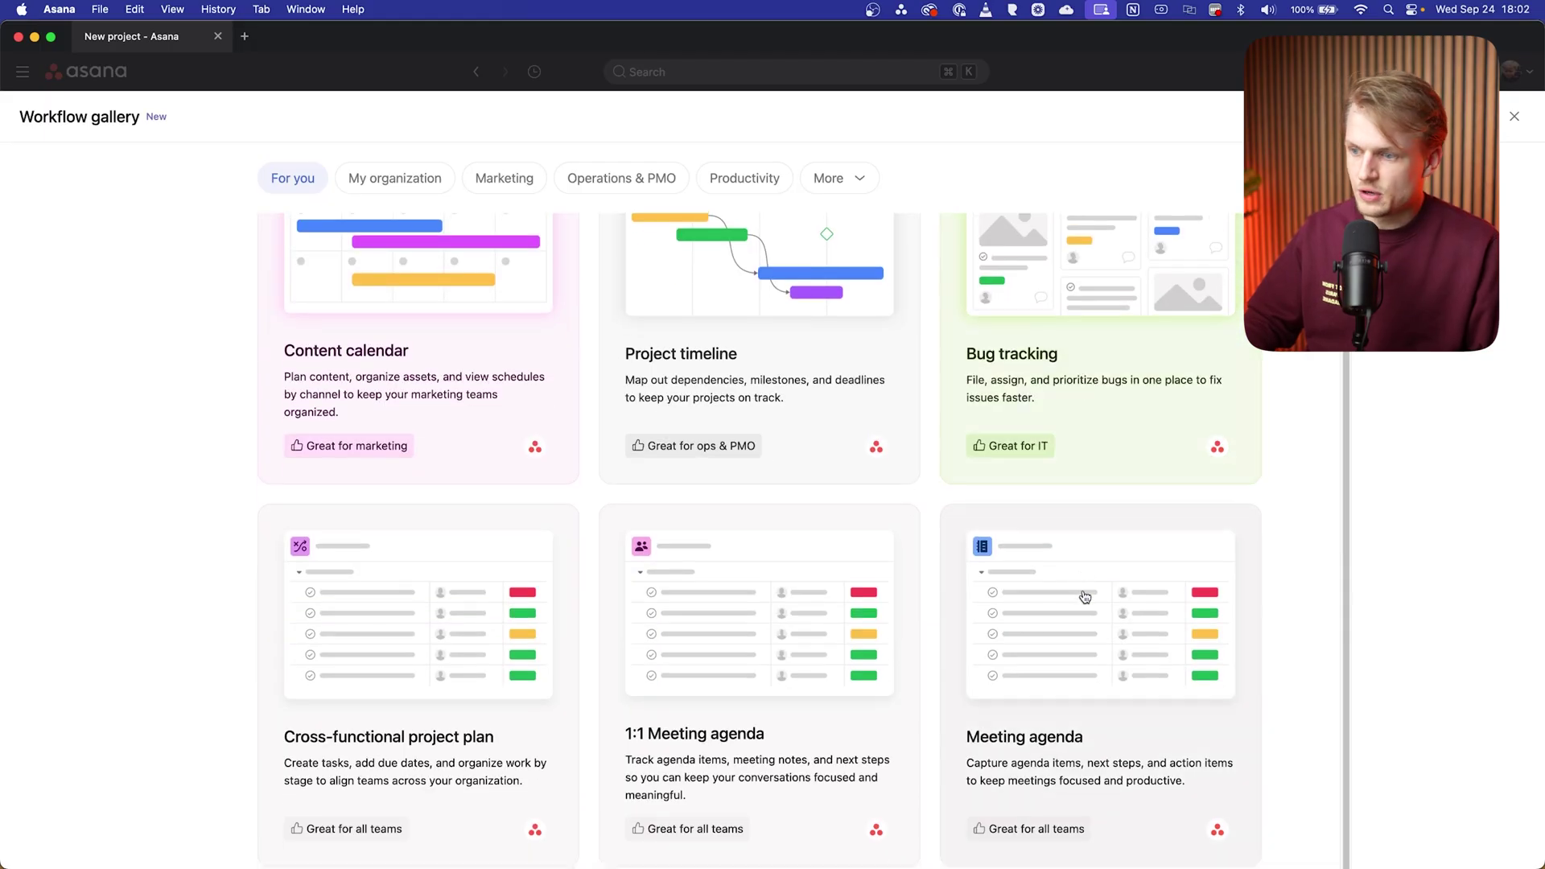
scroll(753, 527, "up", 3)
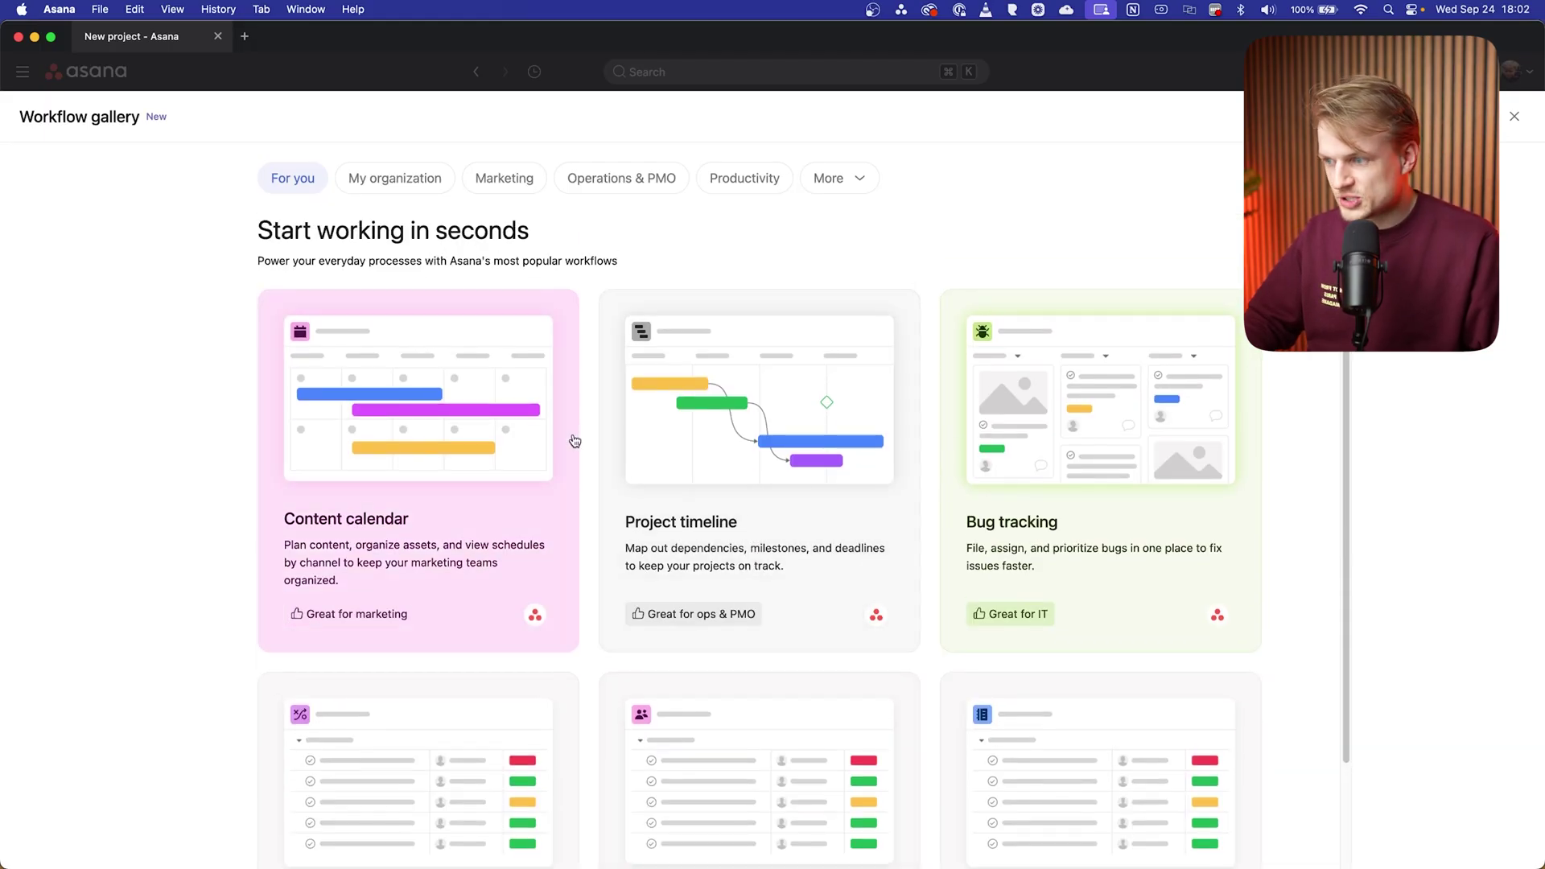
key("super+Tab")
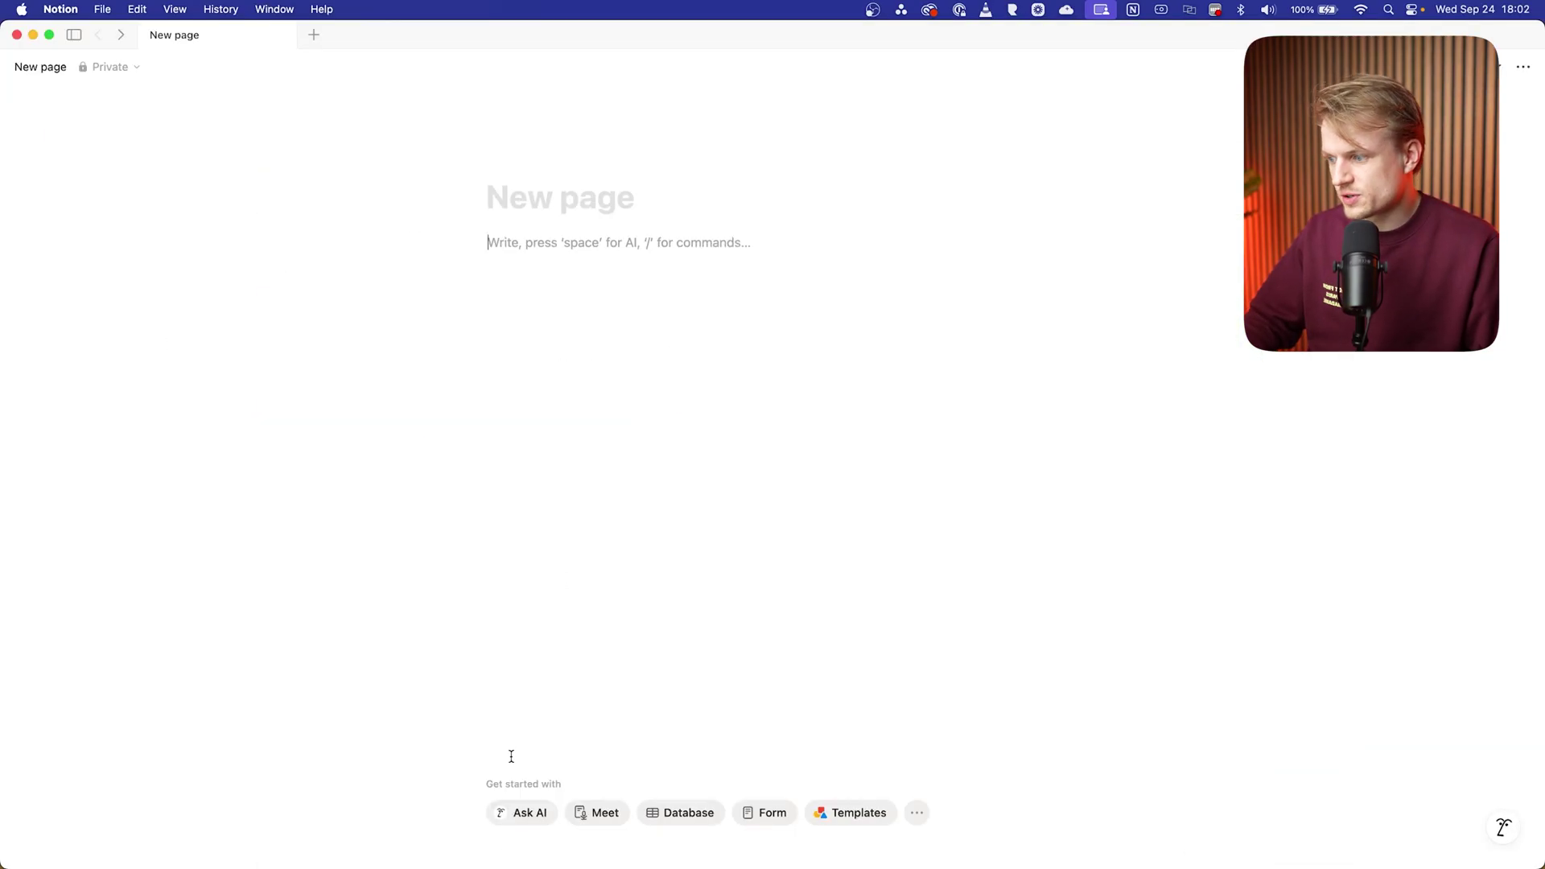
- Ask Notion AI for a video editing tracker with titles, deadlines, stages and feedback rounds
left_click(524, 815)
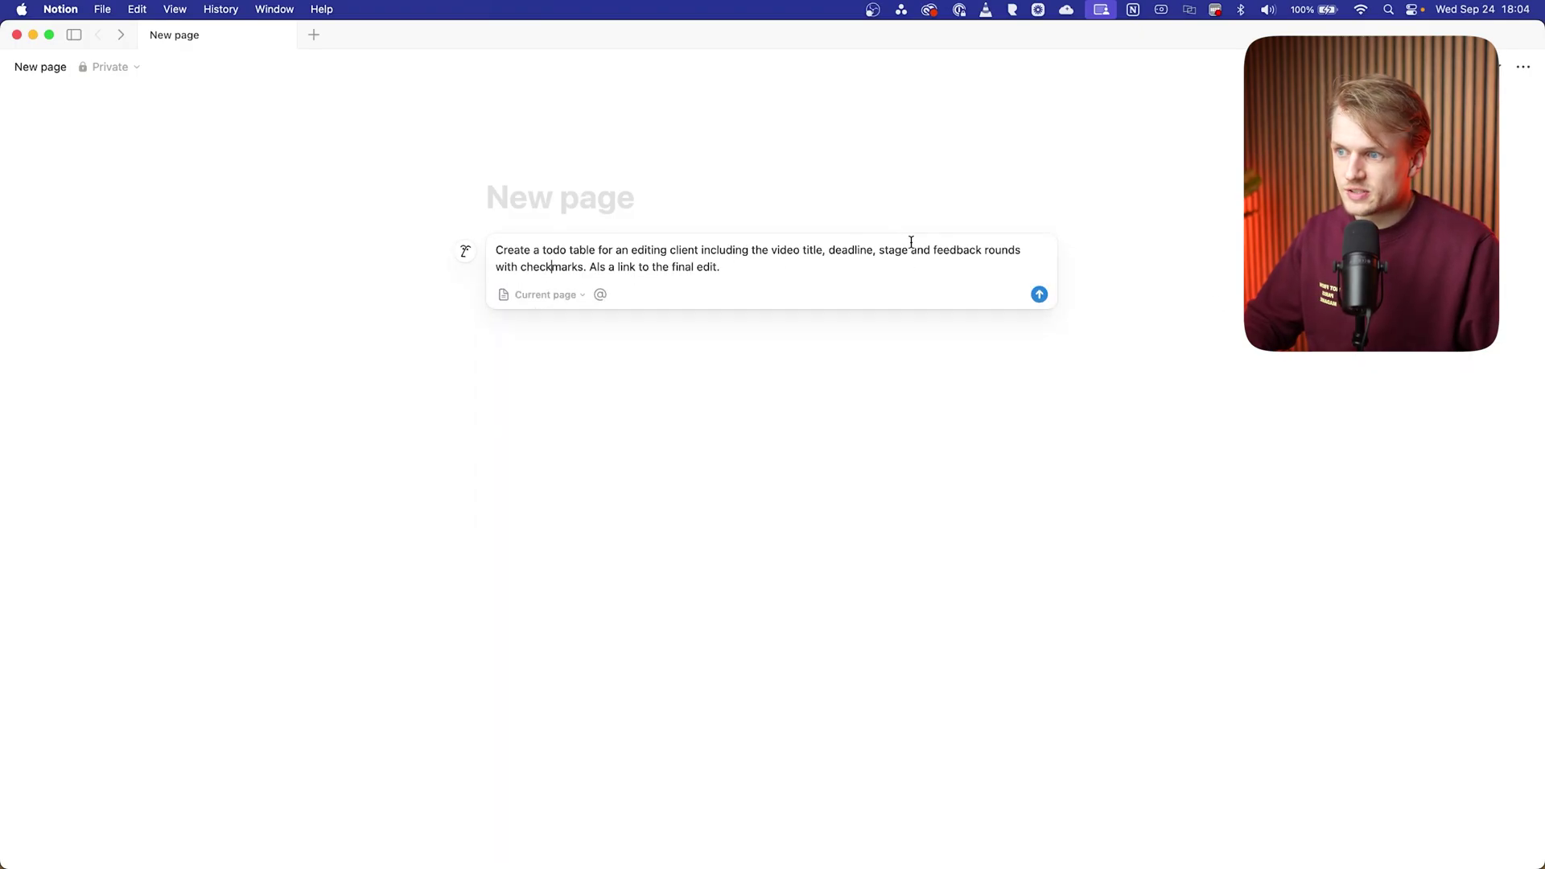
key("super+a")
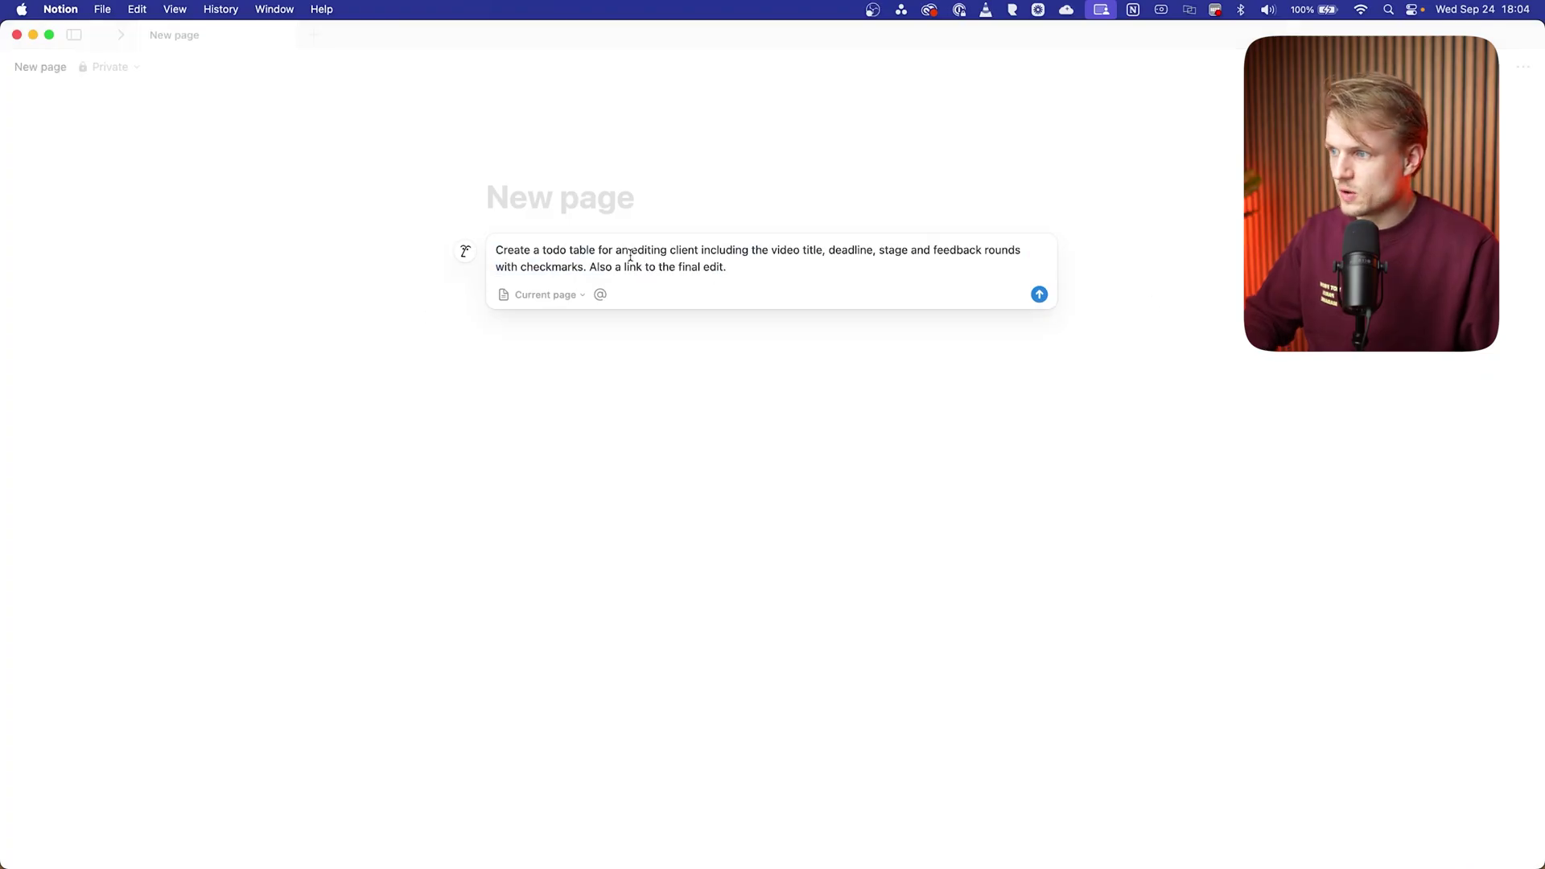
key("super+a")
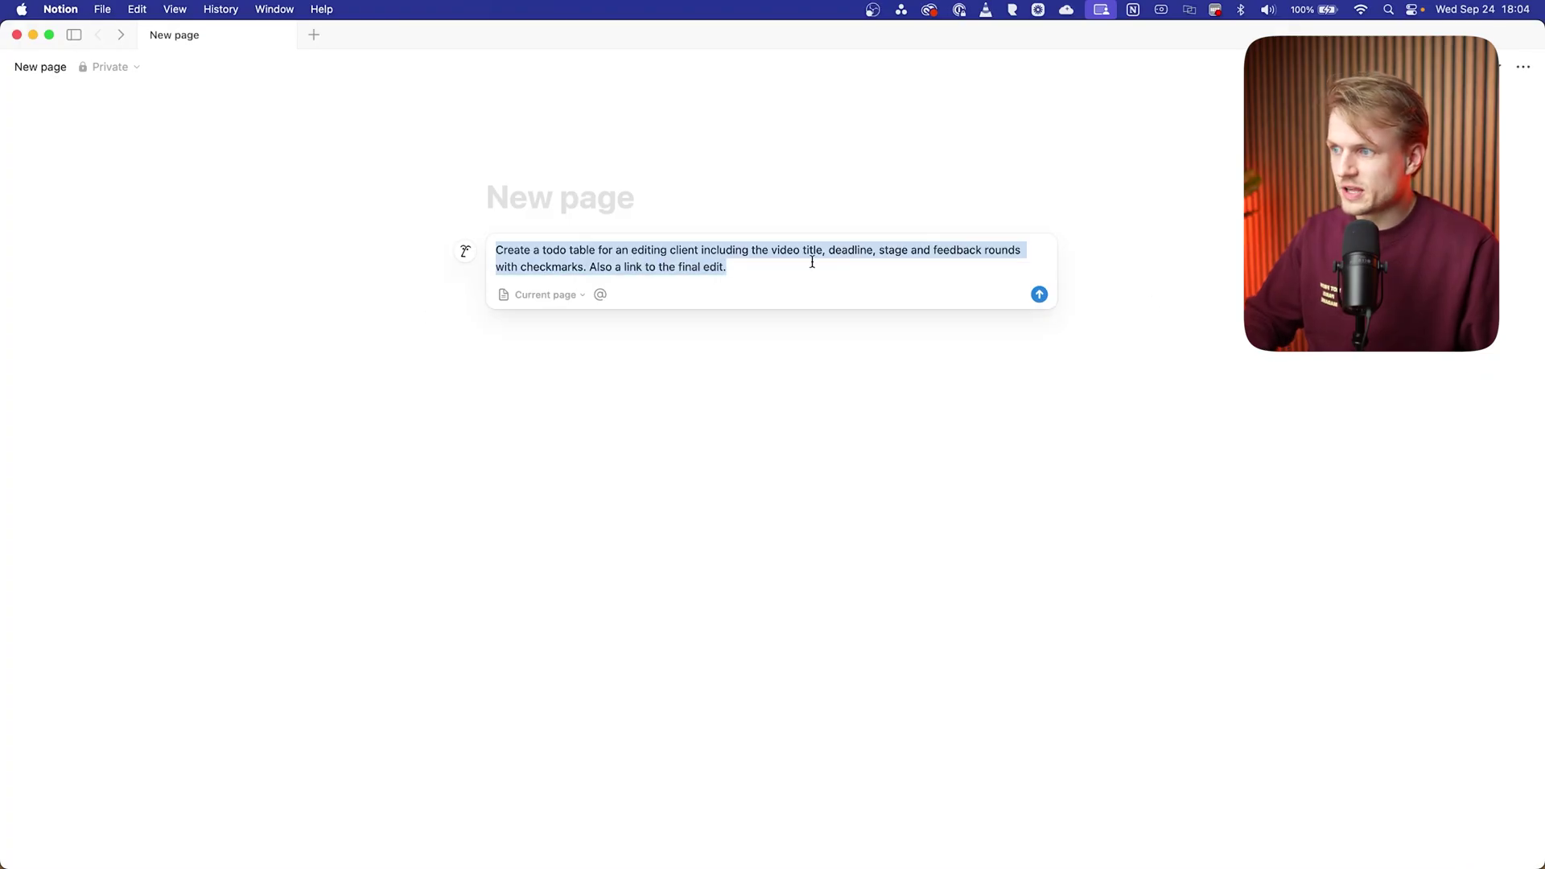
left_click(1039, 295)
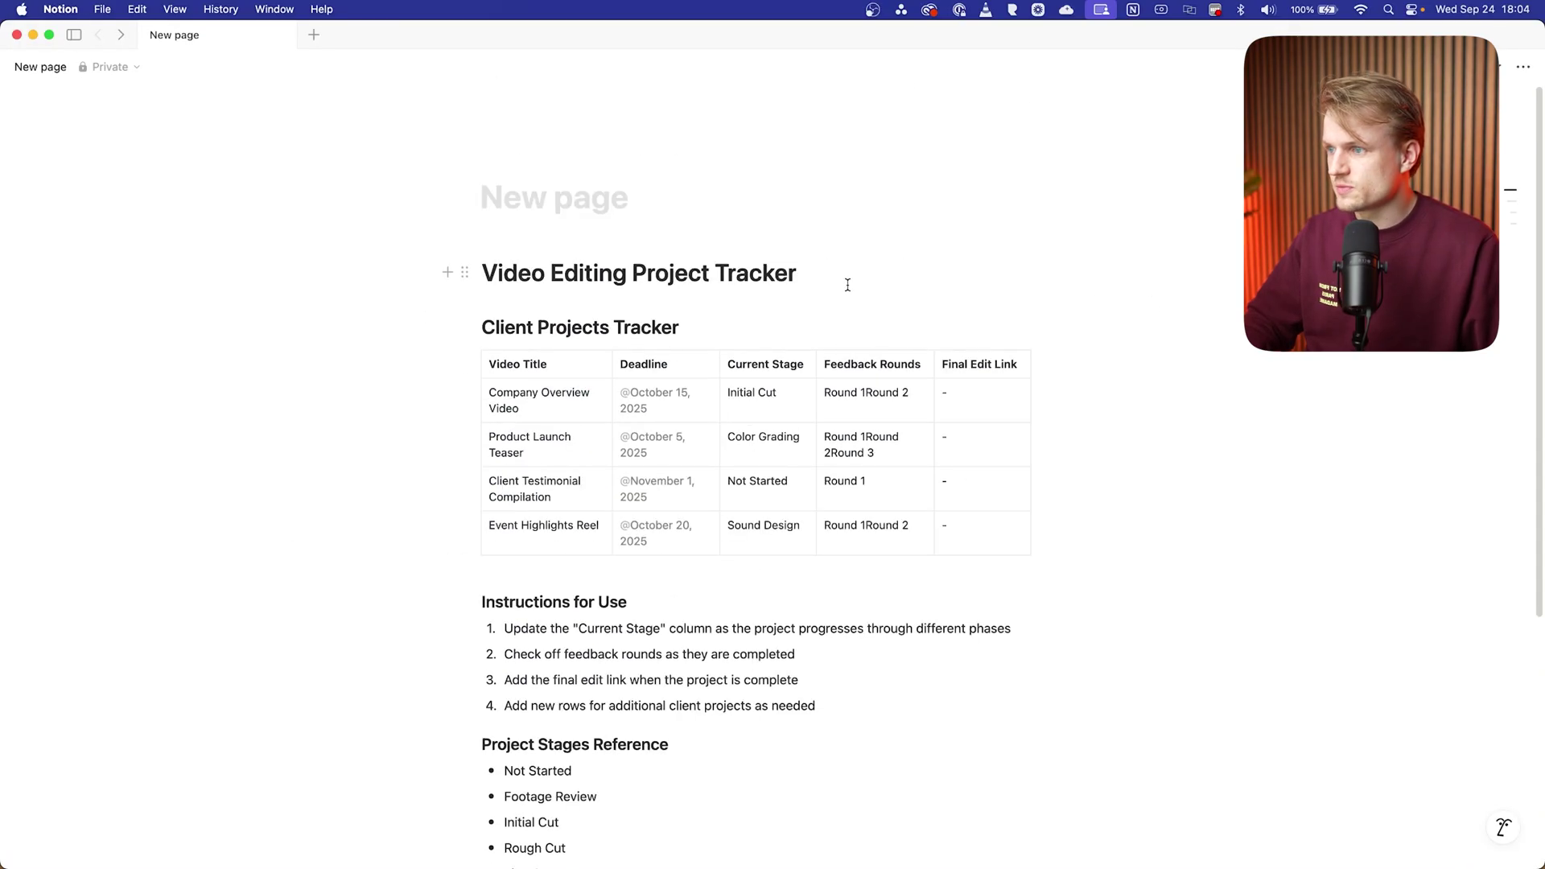
- Open the tracker page's Share options and view the Publish tab
left_click_drag(847, 285, 469, 277)
left_click(1440, 105)
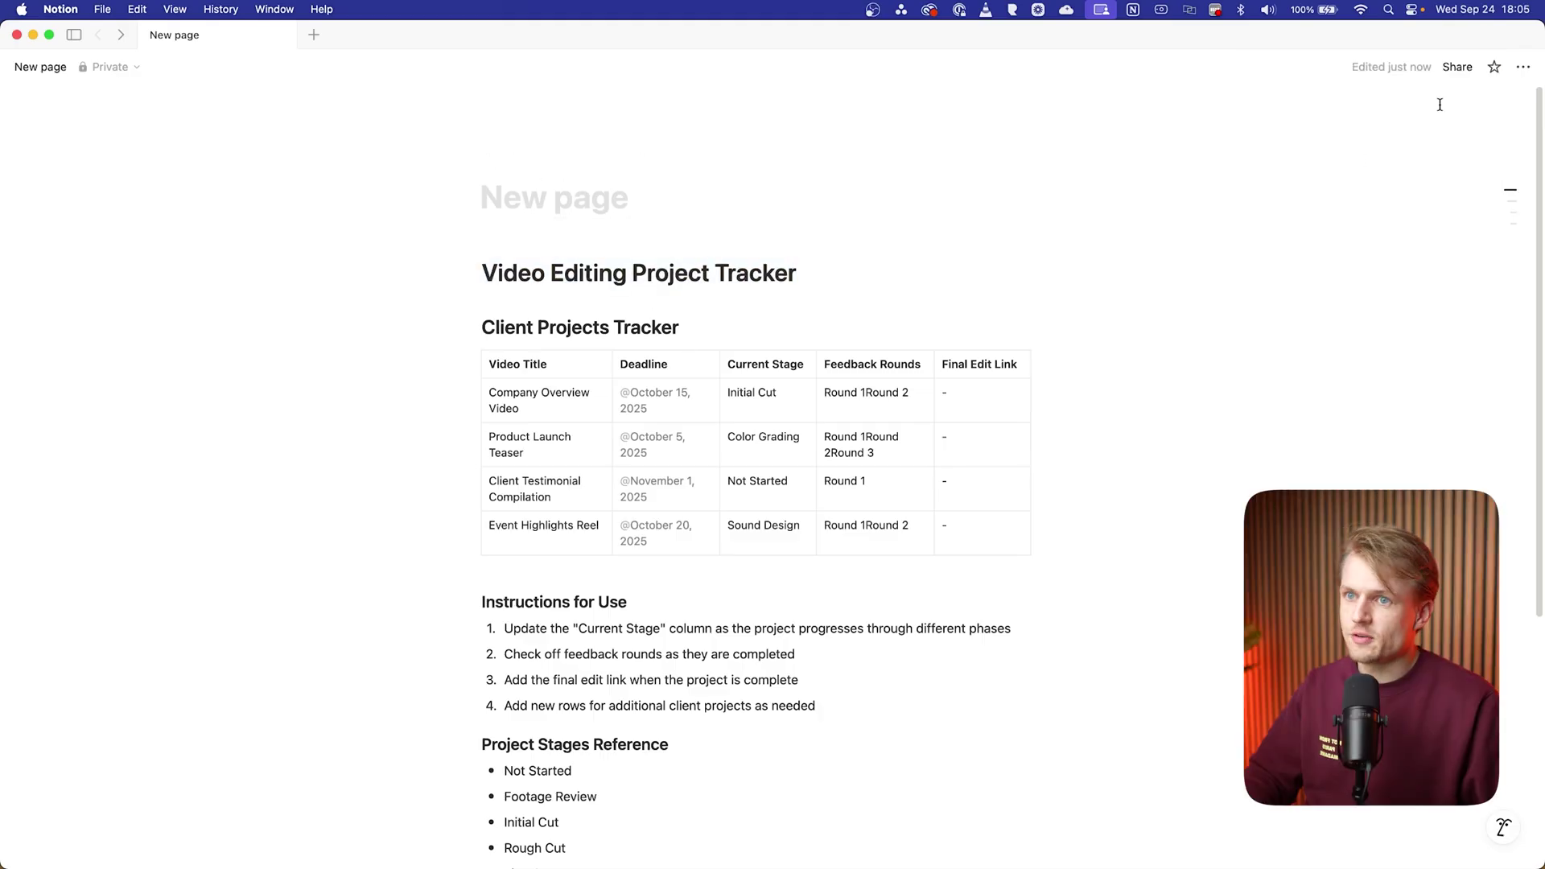
left_click(1455, 67)
left_click(1191, 101)
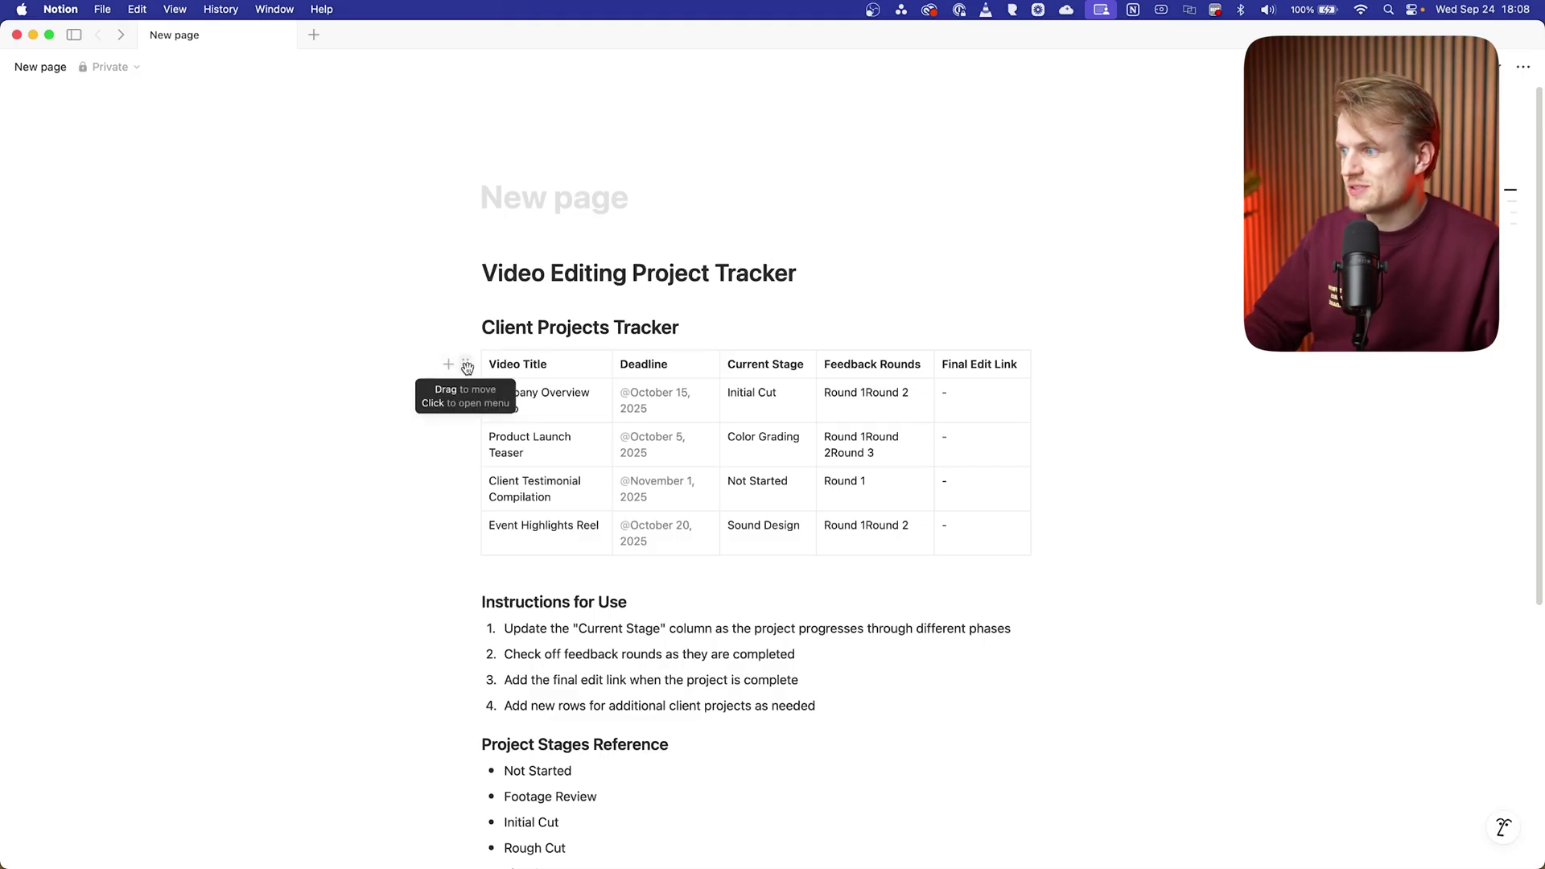
- Convert the client projects table into a database and insert a button block below it
left_click(466, 365)
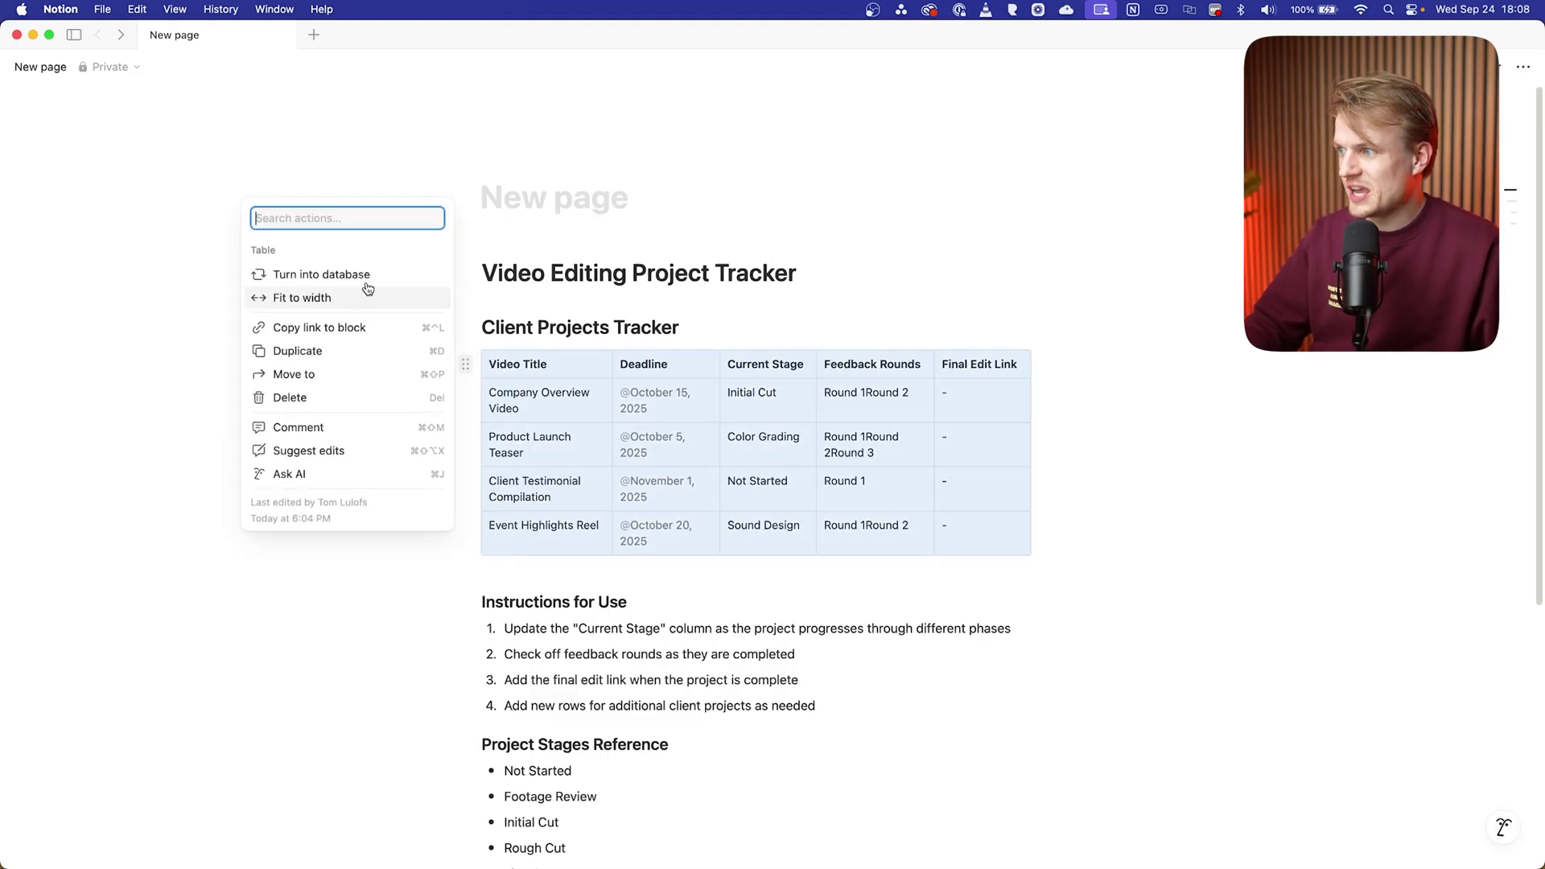
left_click(394, 274)
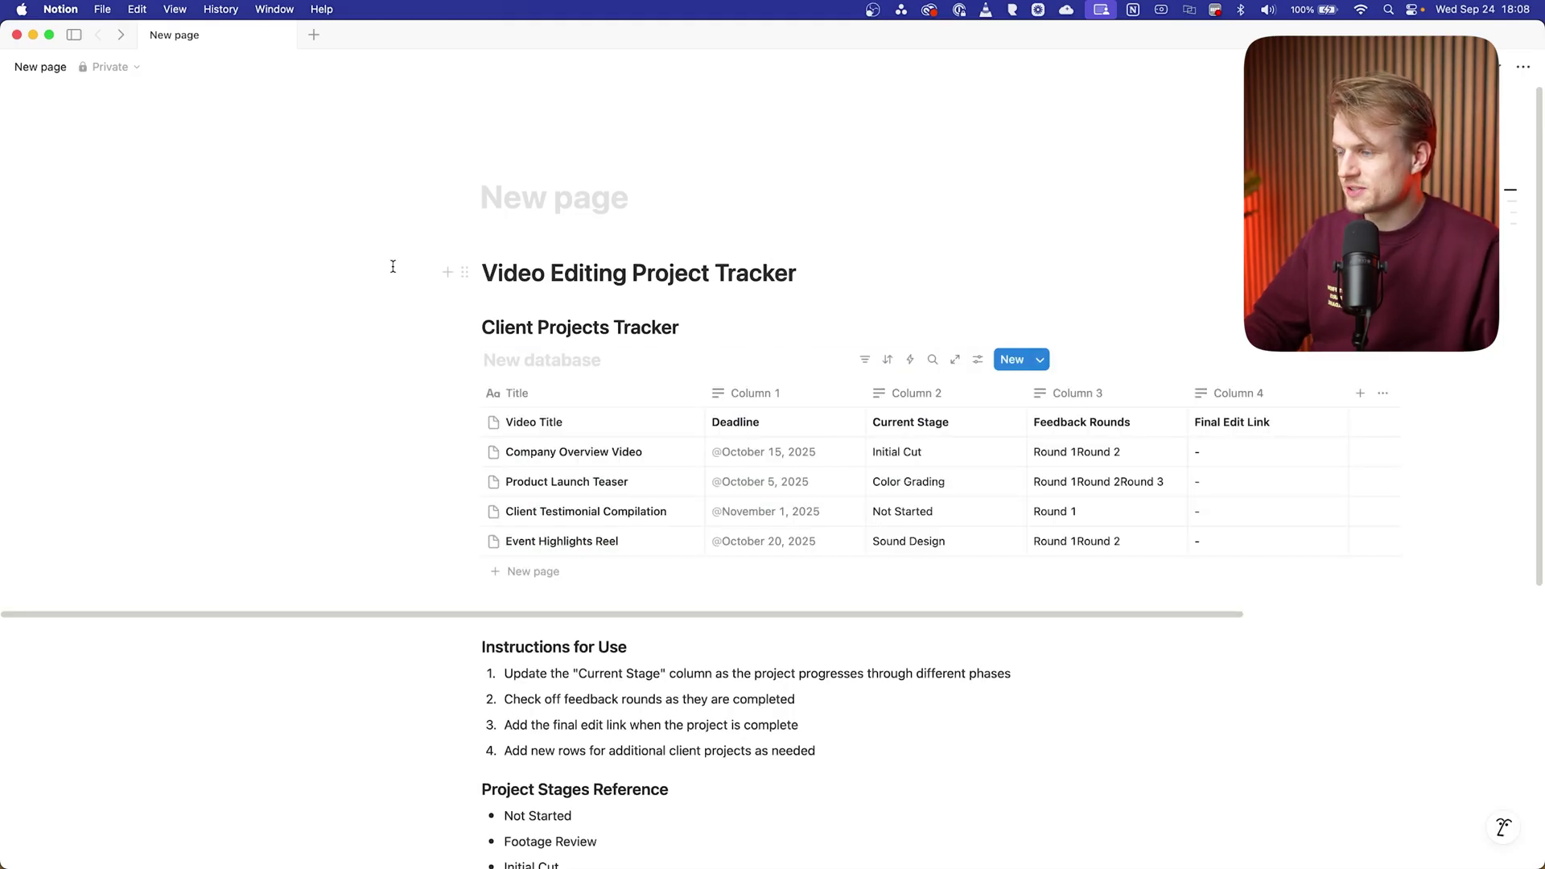
left_click(554, 624)
key("Return")
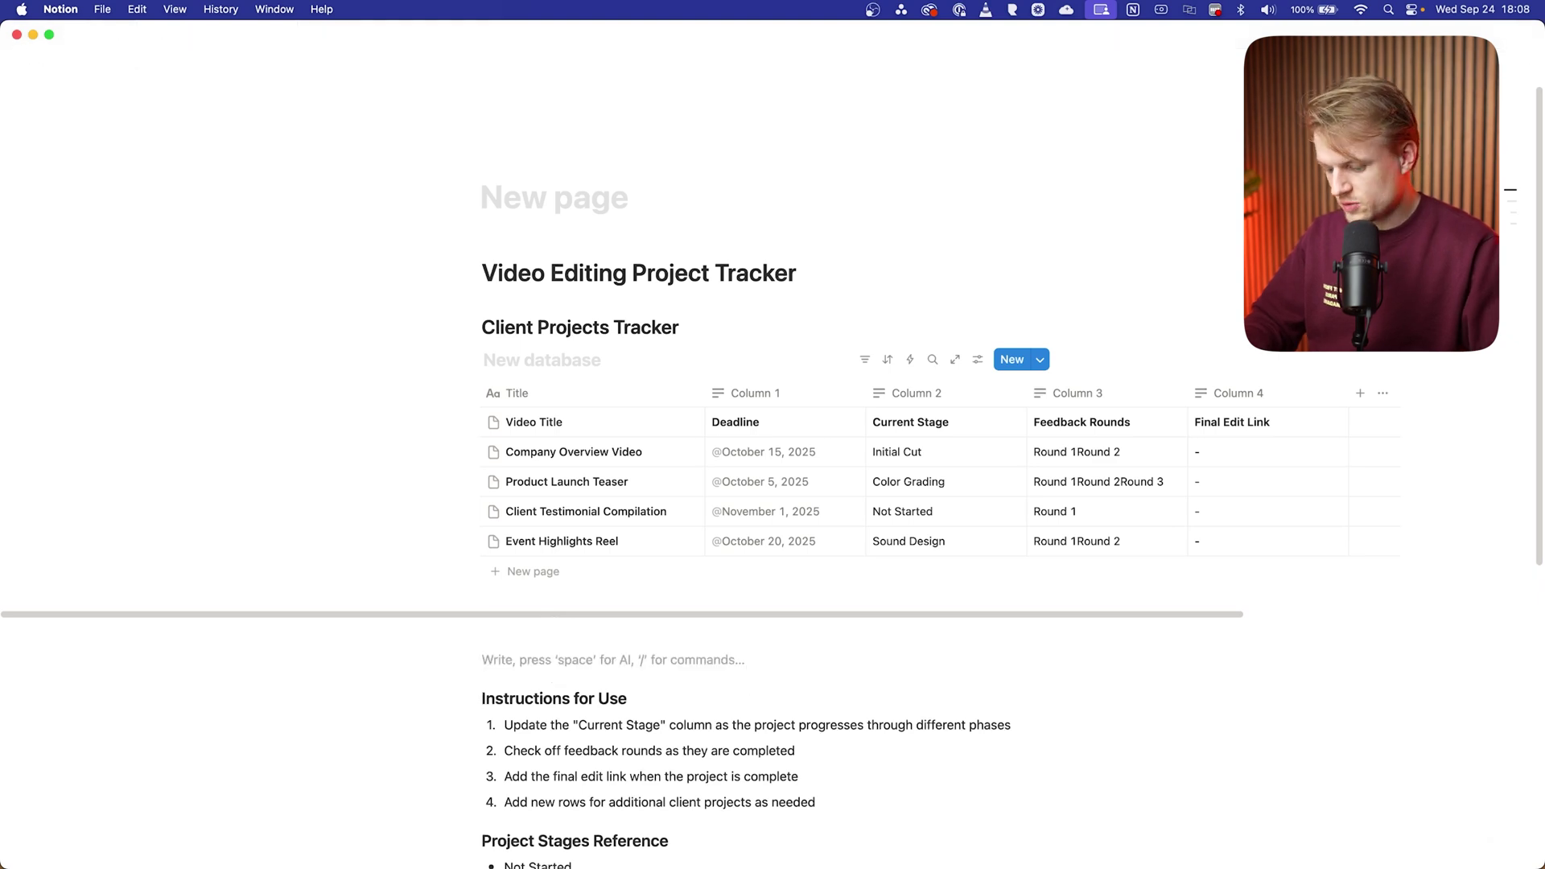
type("/but")
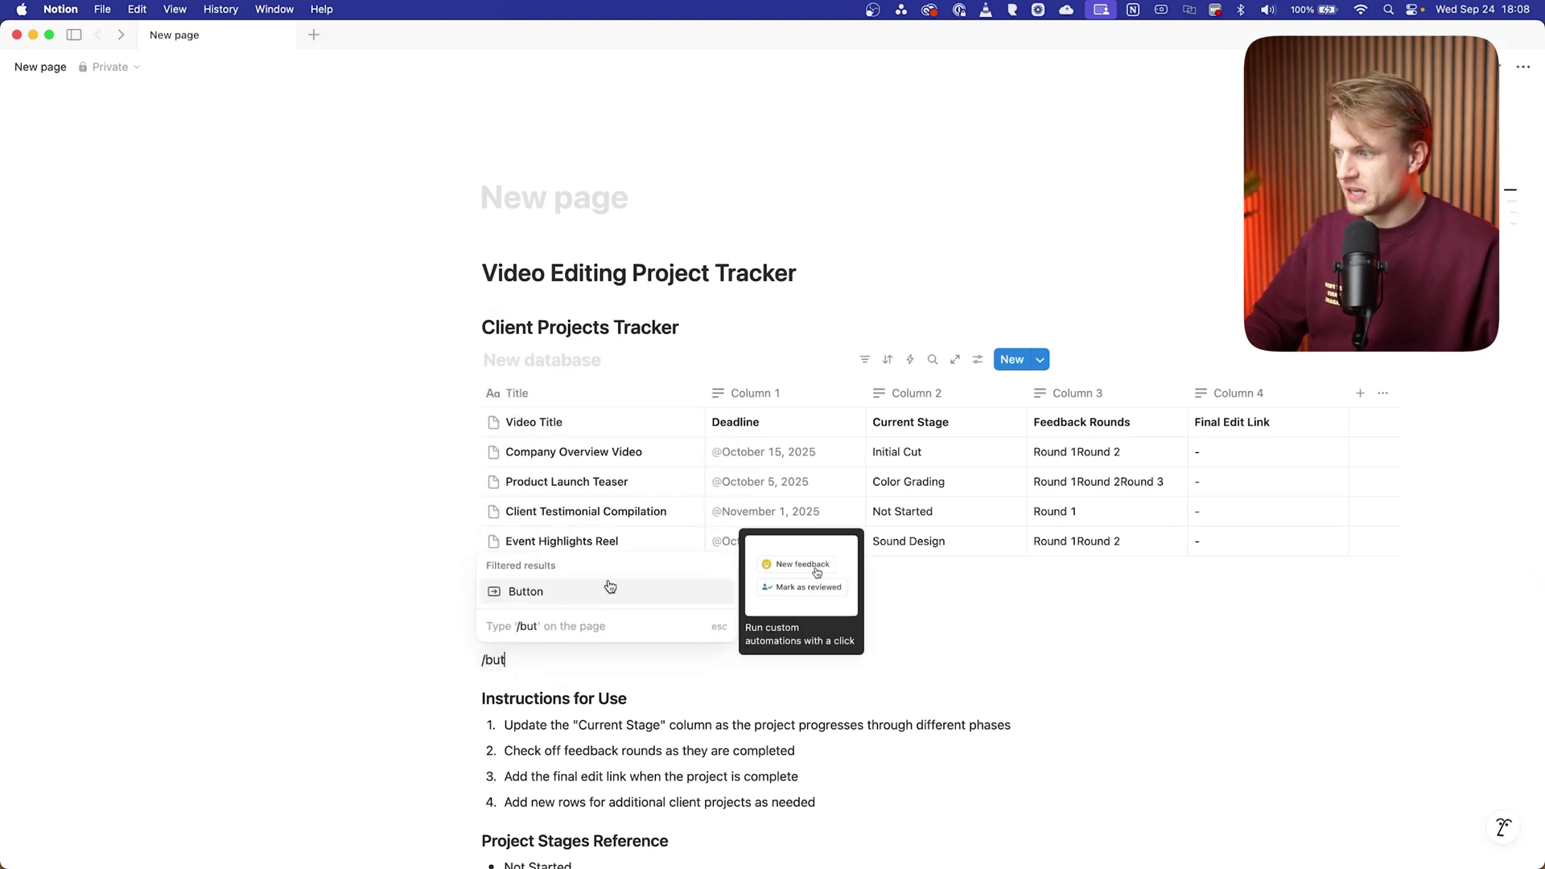
key("Return")
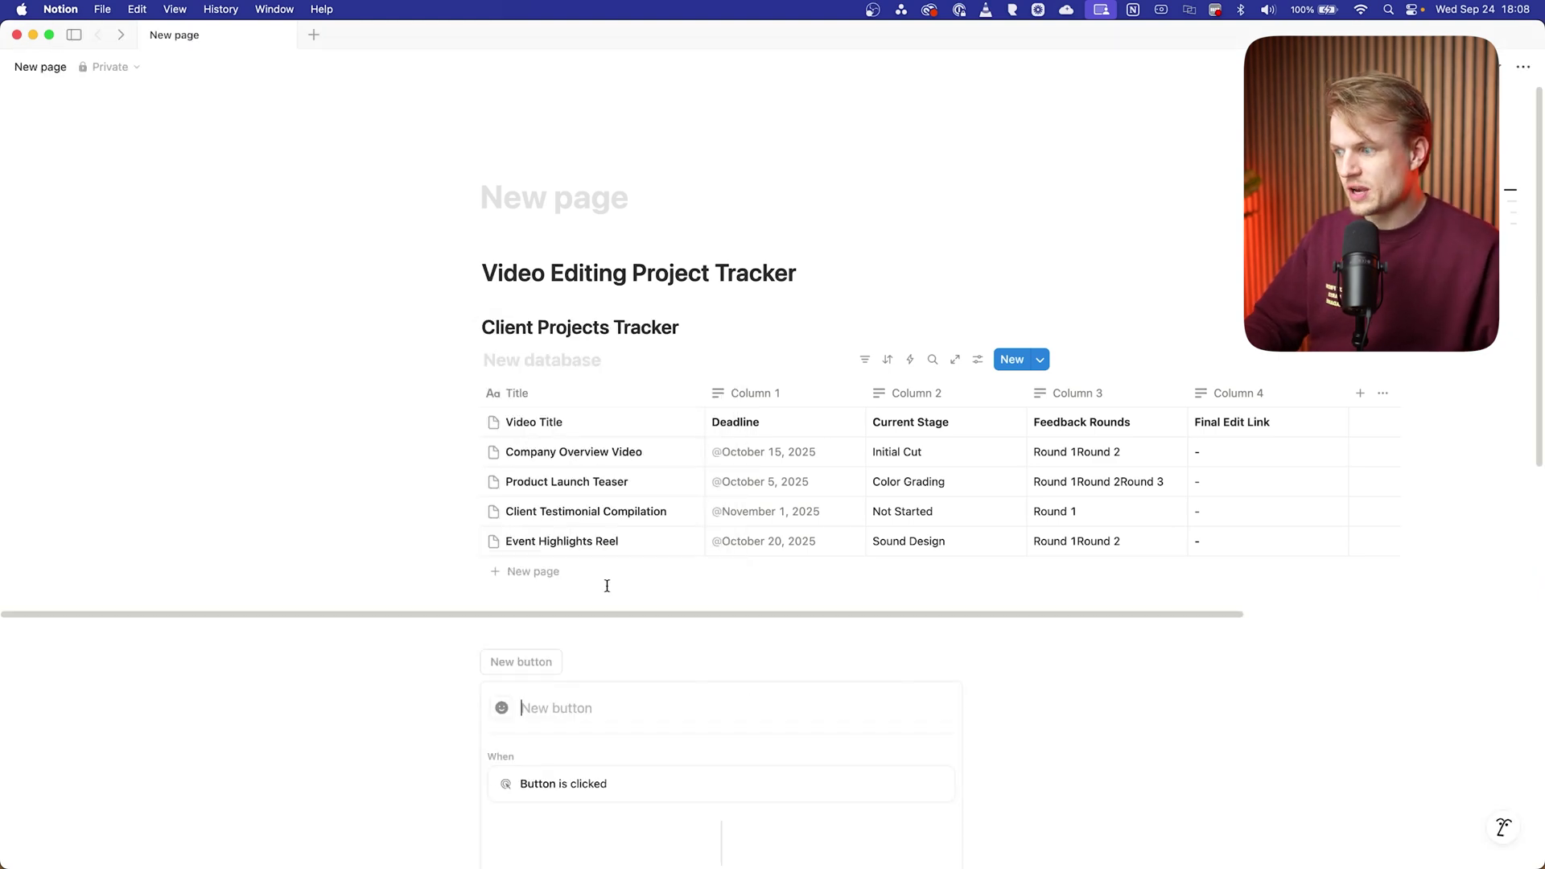
- Name the button 'New video' and give it a film-strip icon
left_click(592, 709)
type("v")
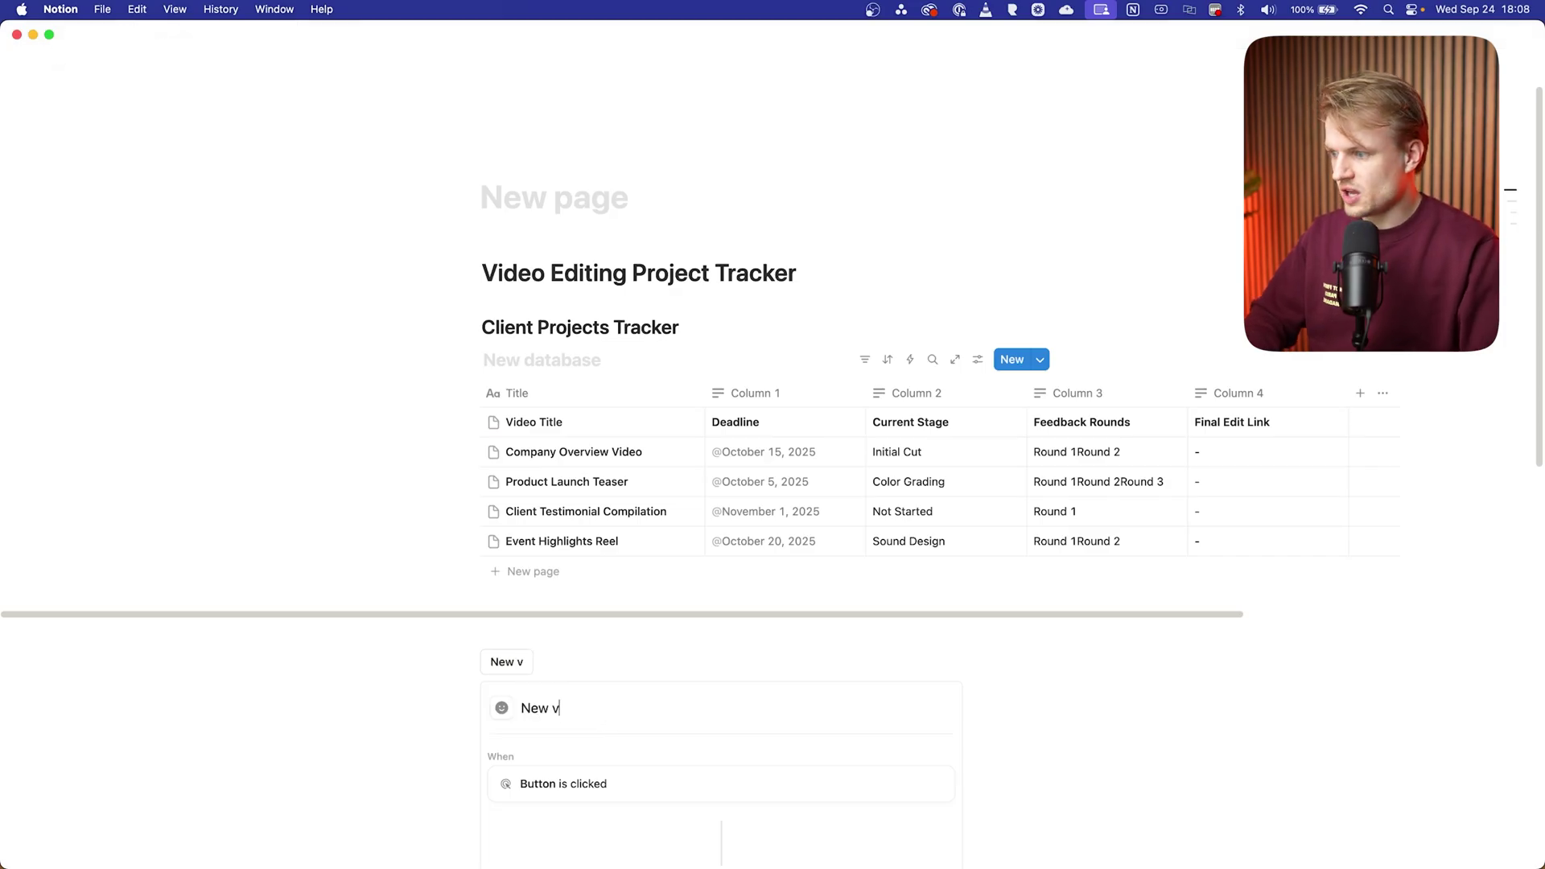
type("ideo")
scroll(495, 477, "down", 5)
left_click(494, 477)
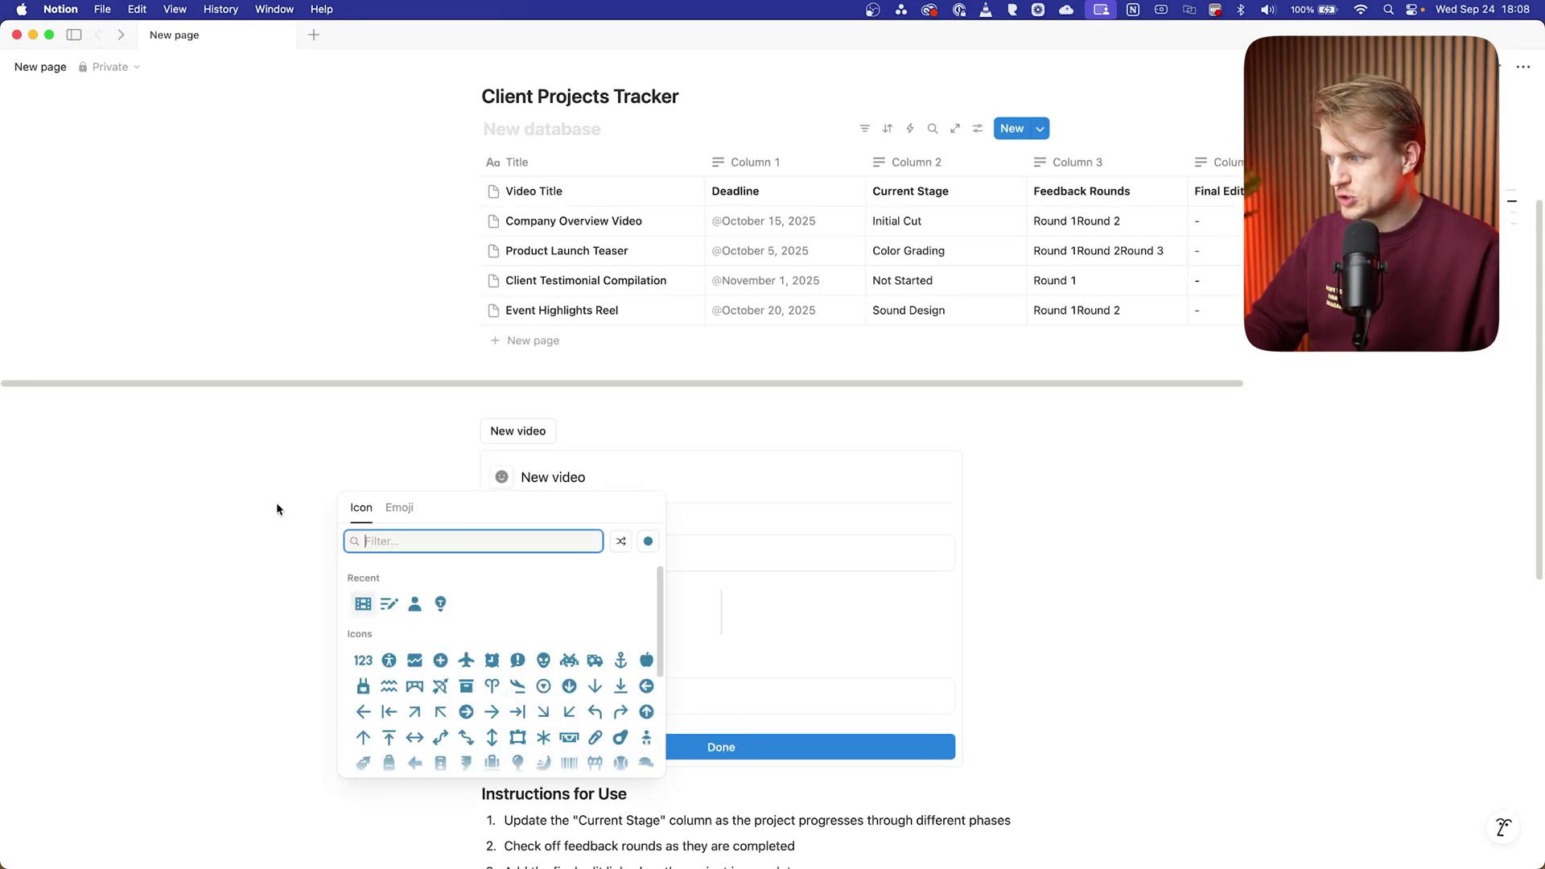
left_click(363, 603)
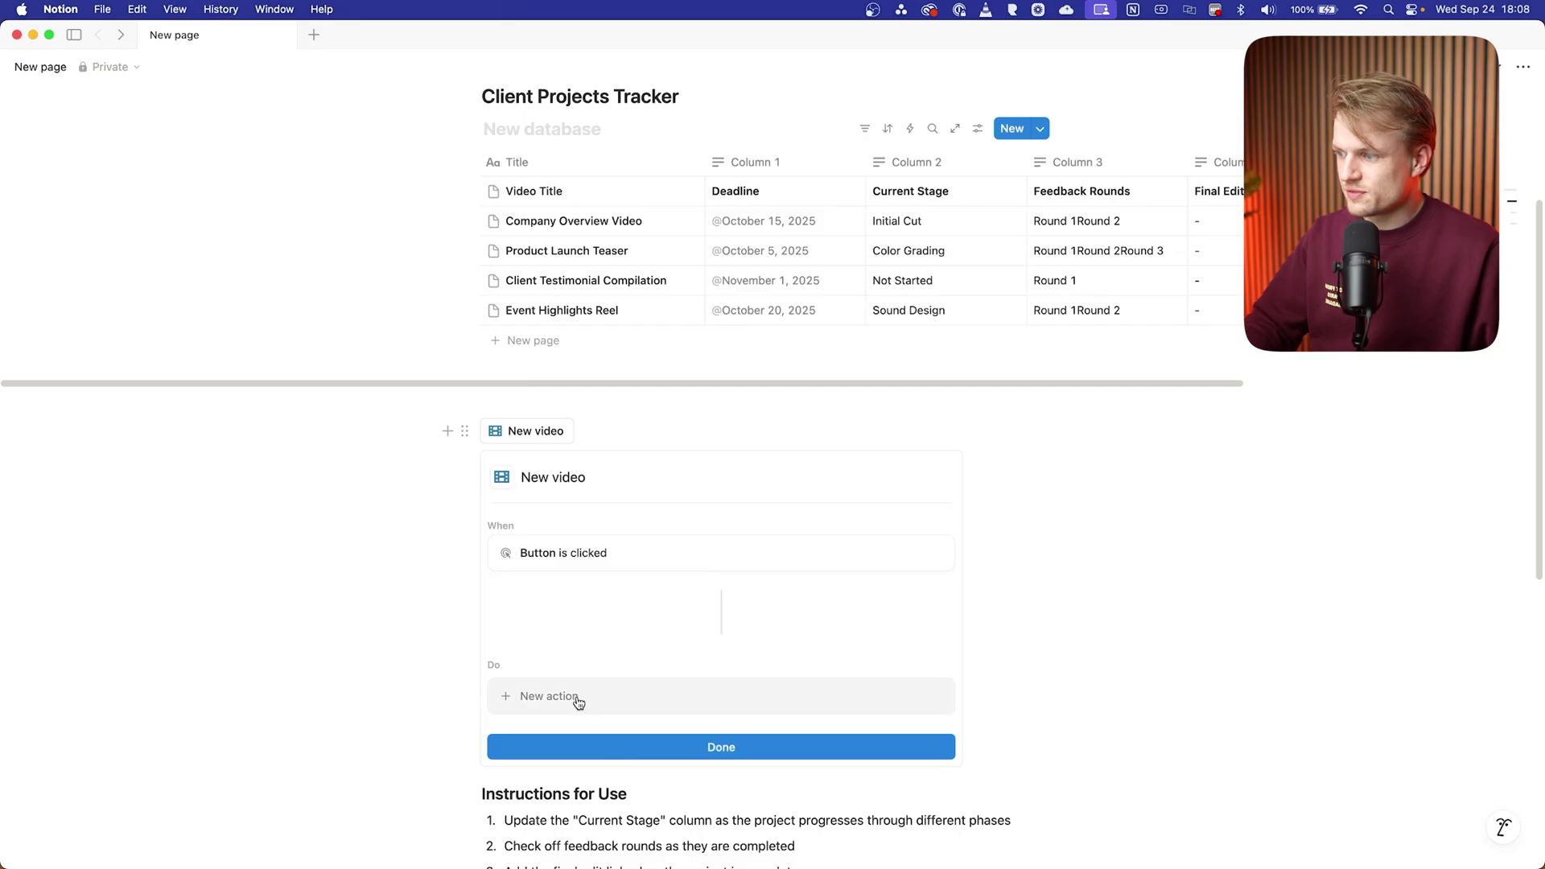
- Give the button 'Add page to' database and 'Open page' in Center peek actions, then finish
left_click(536, 698)
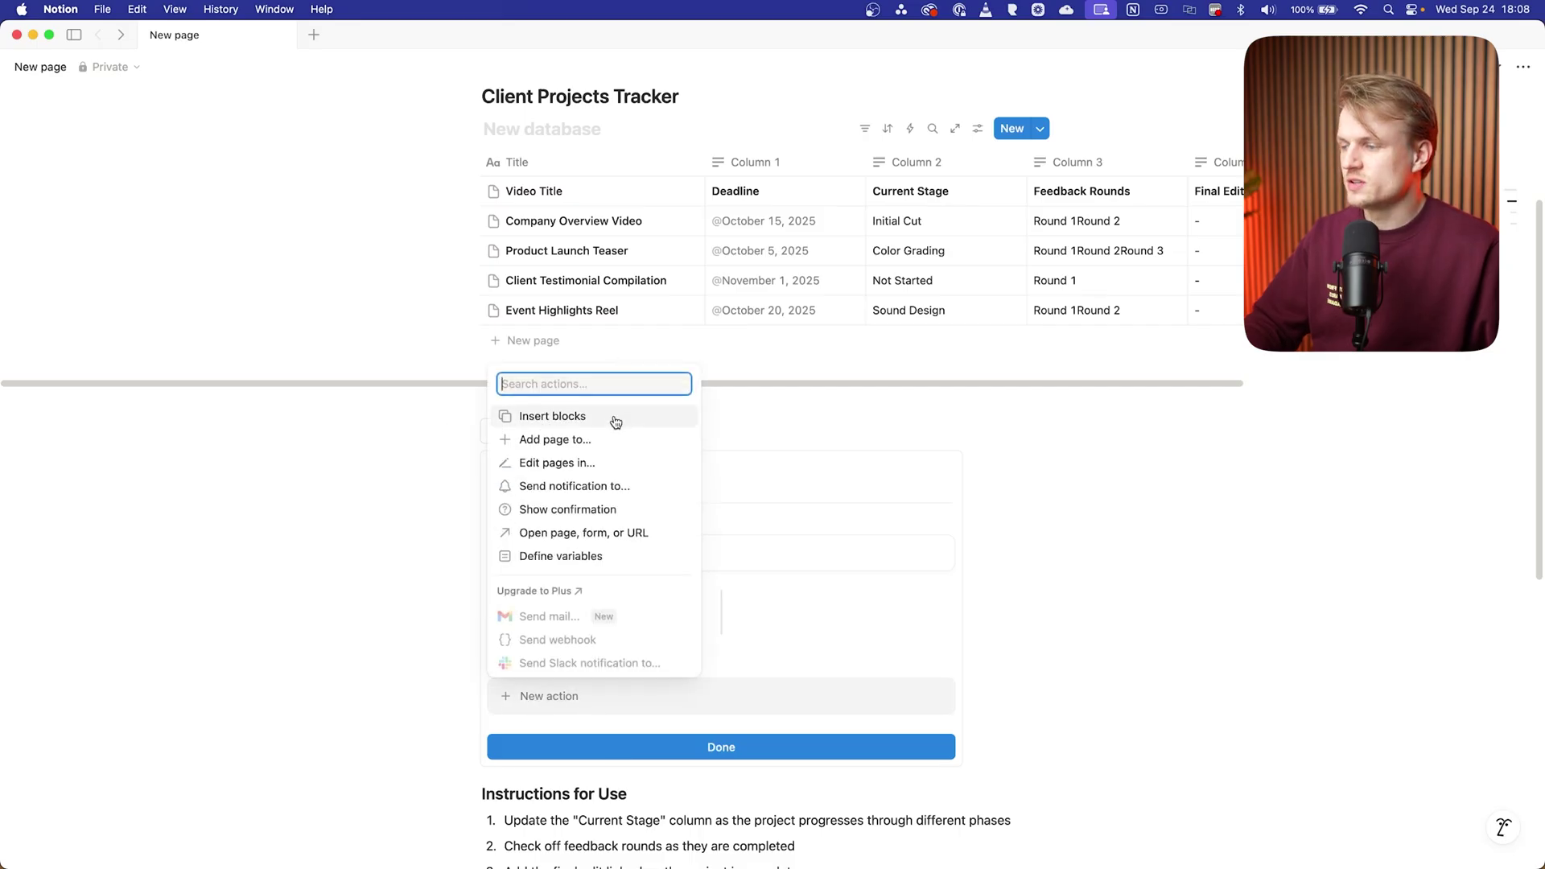
left_click(552, 441)
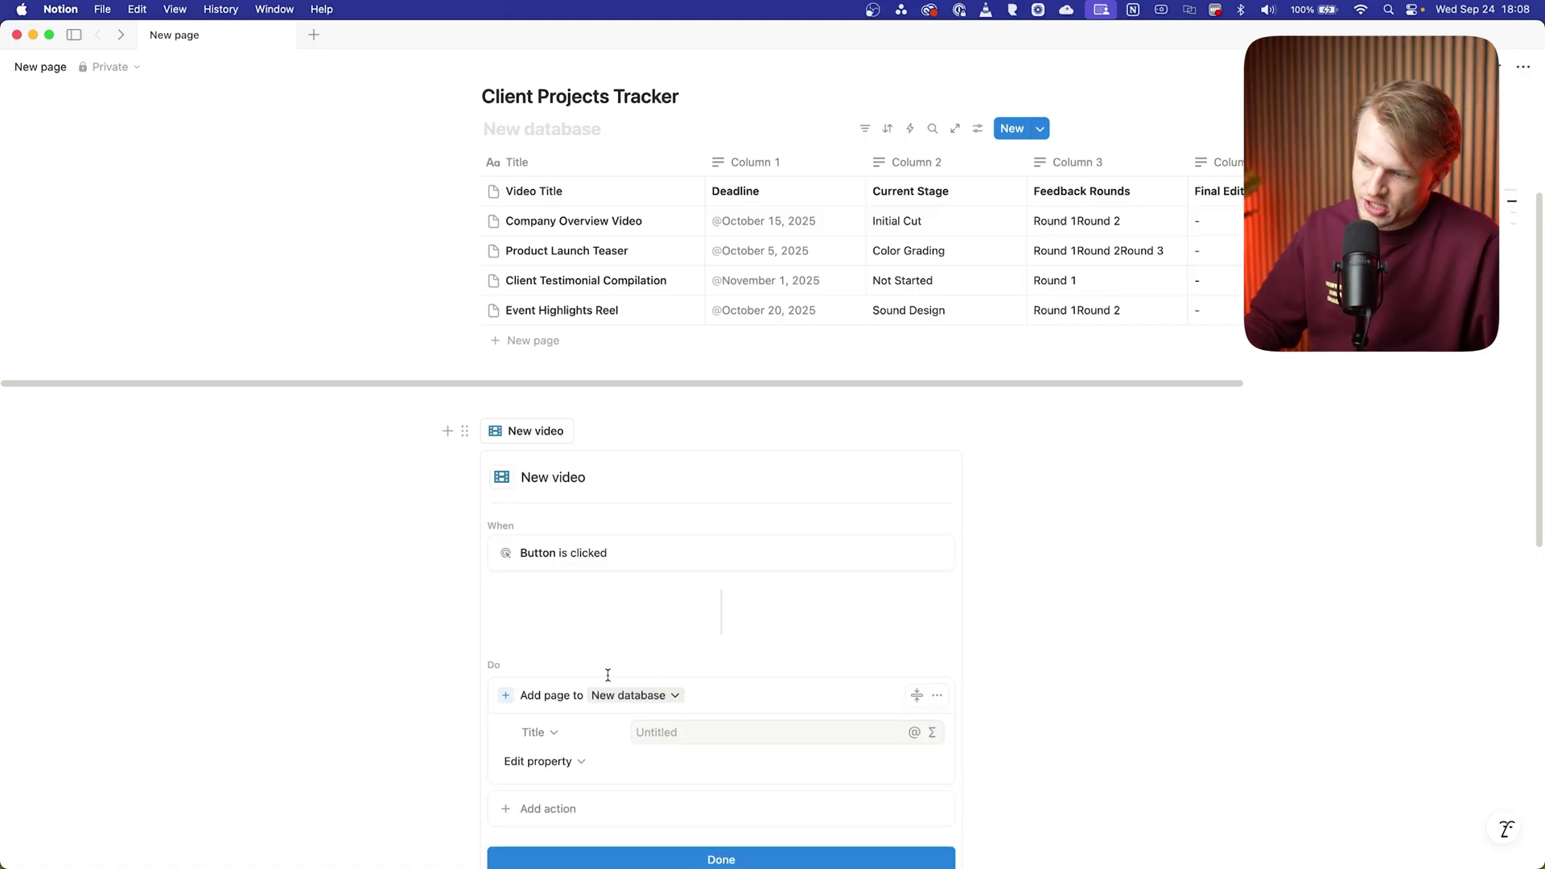
scroll(831, 518, "down", 2)
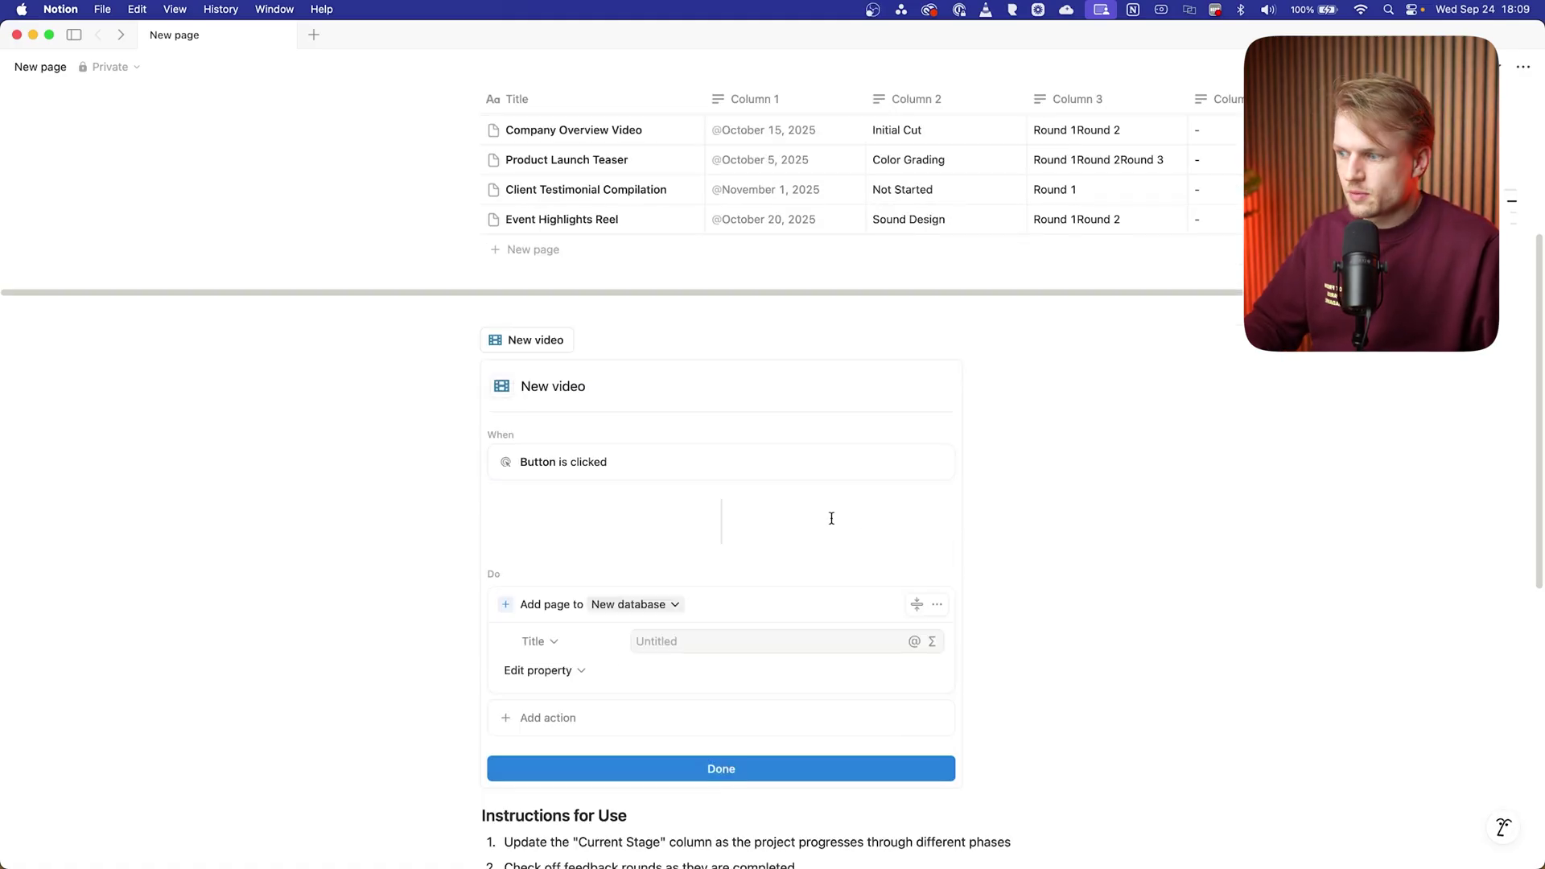
left_click(555, 724)
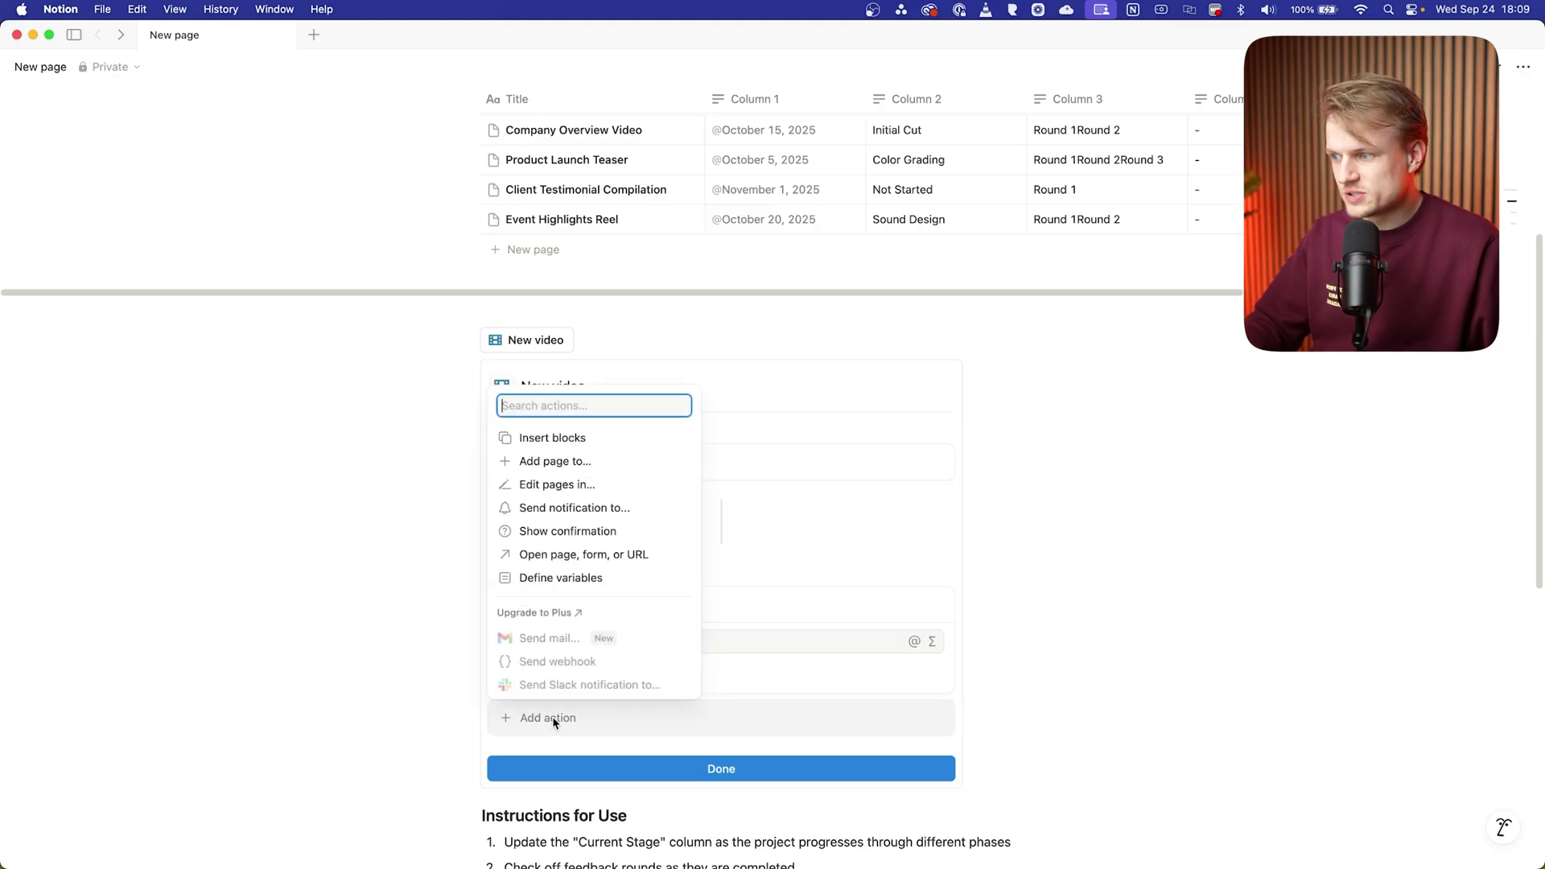
left_click(539, 557)
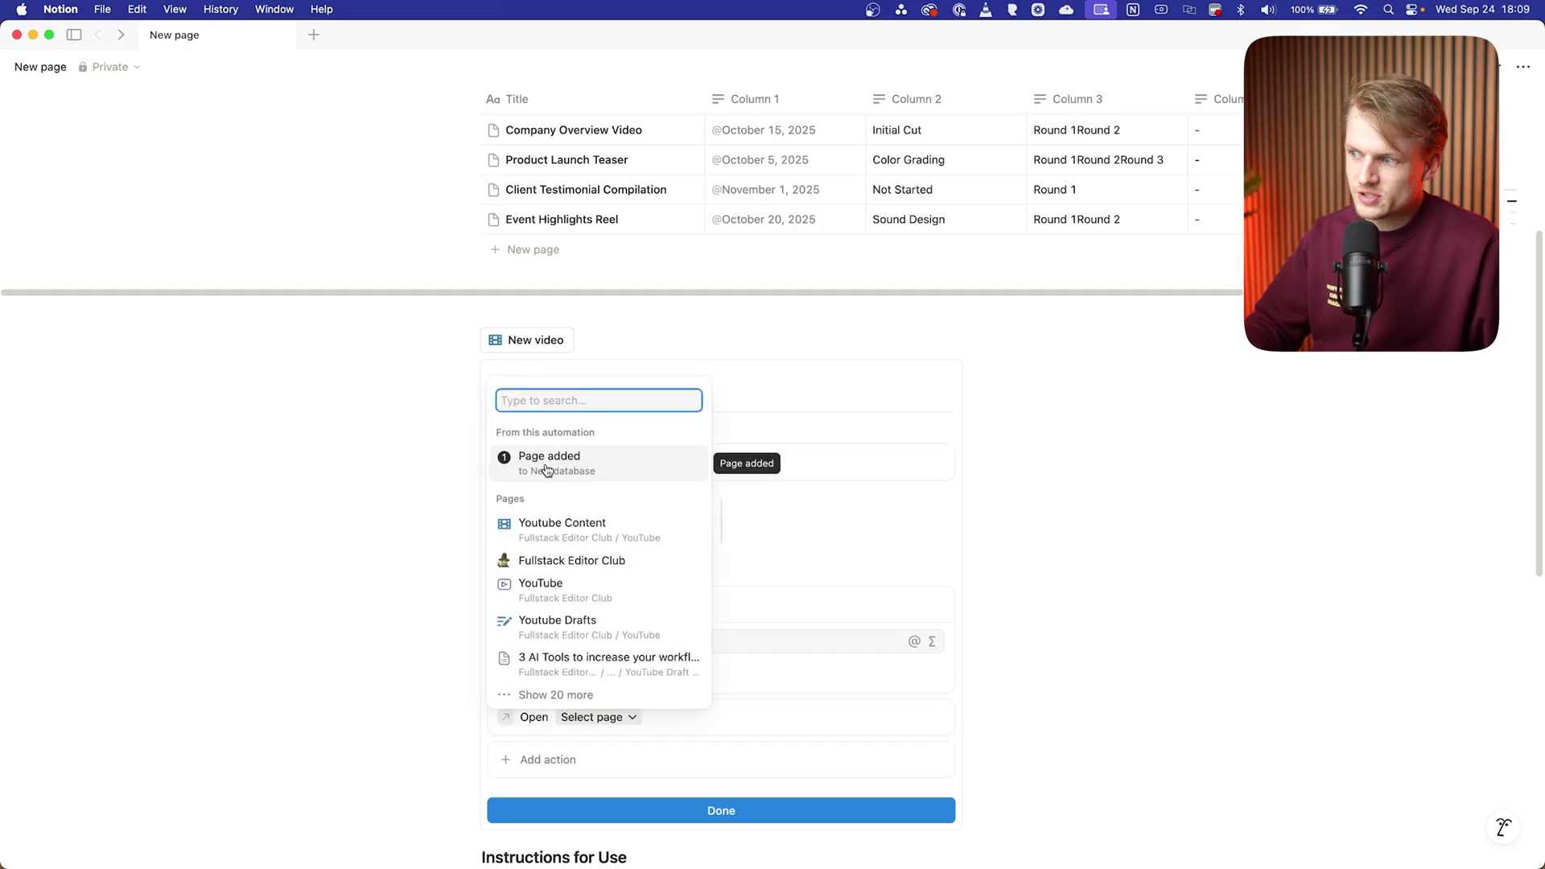
left_click(589, 467)
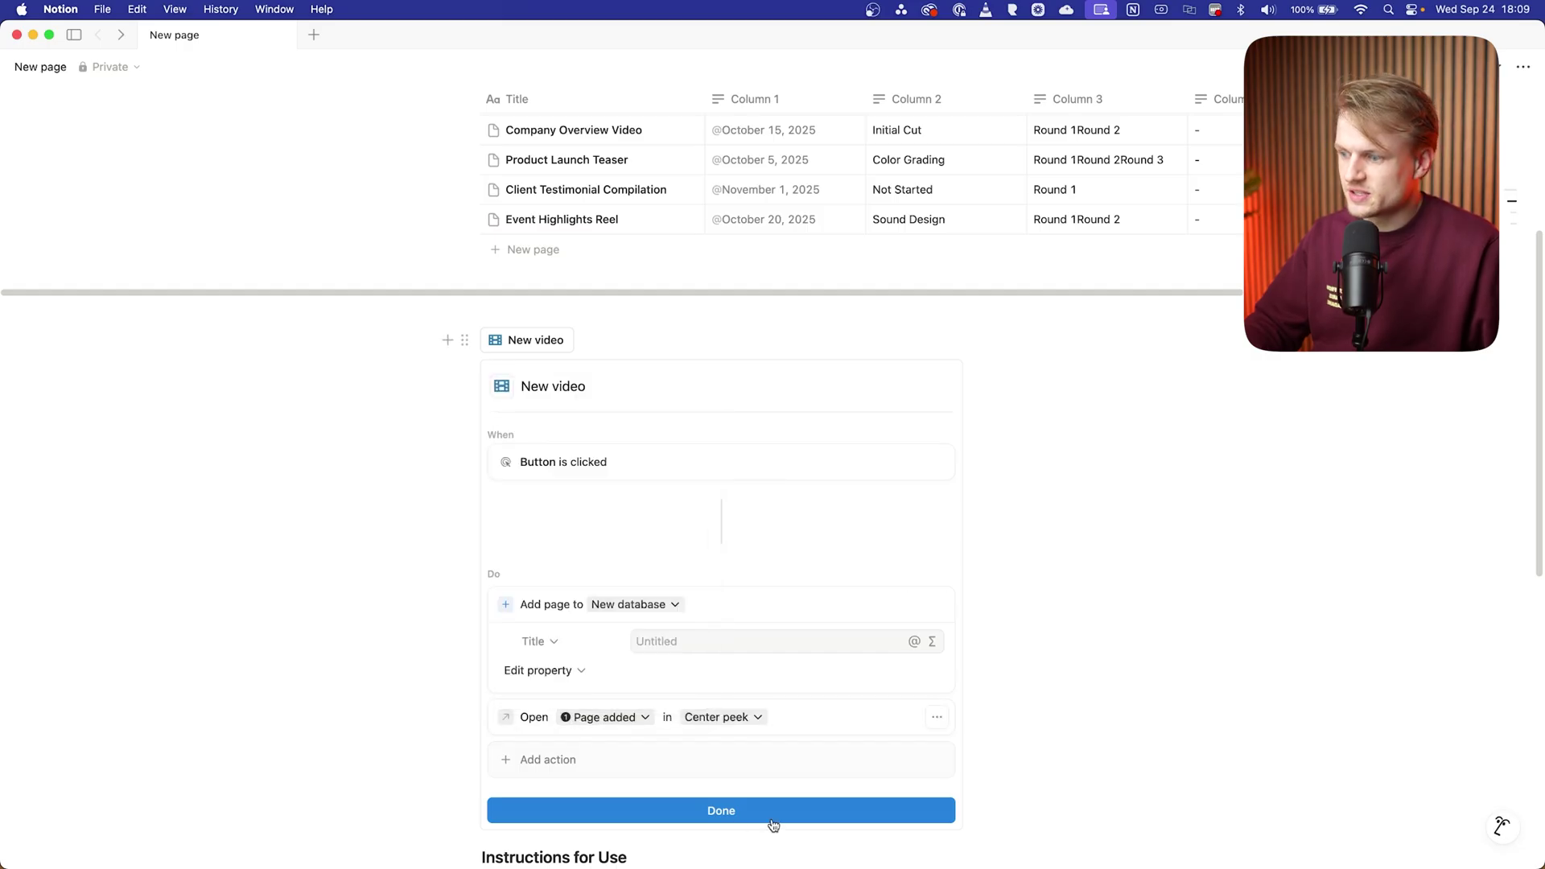
left_click(712, 814)
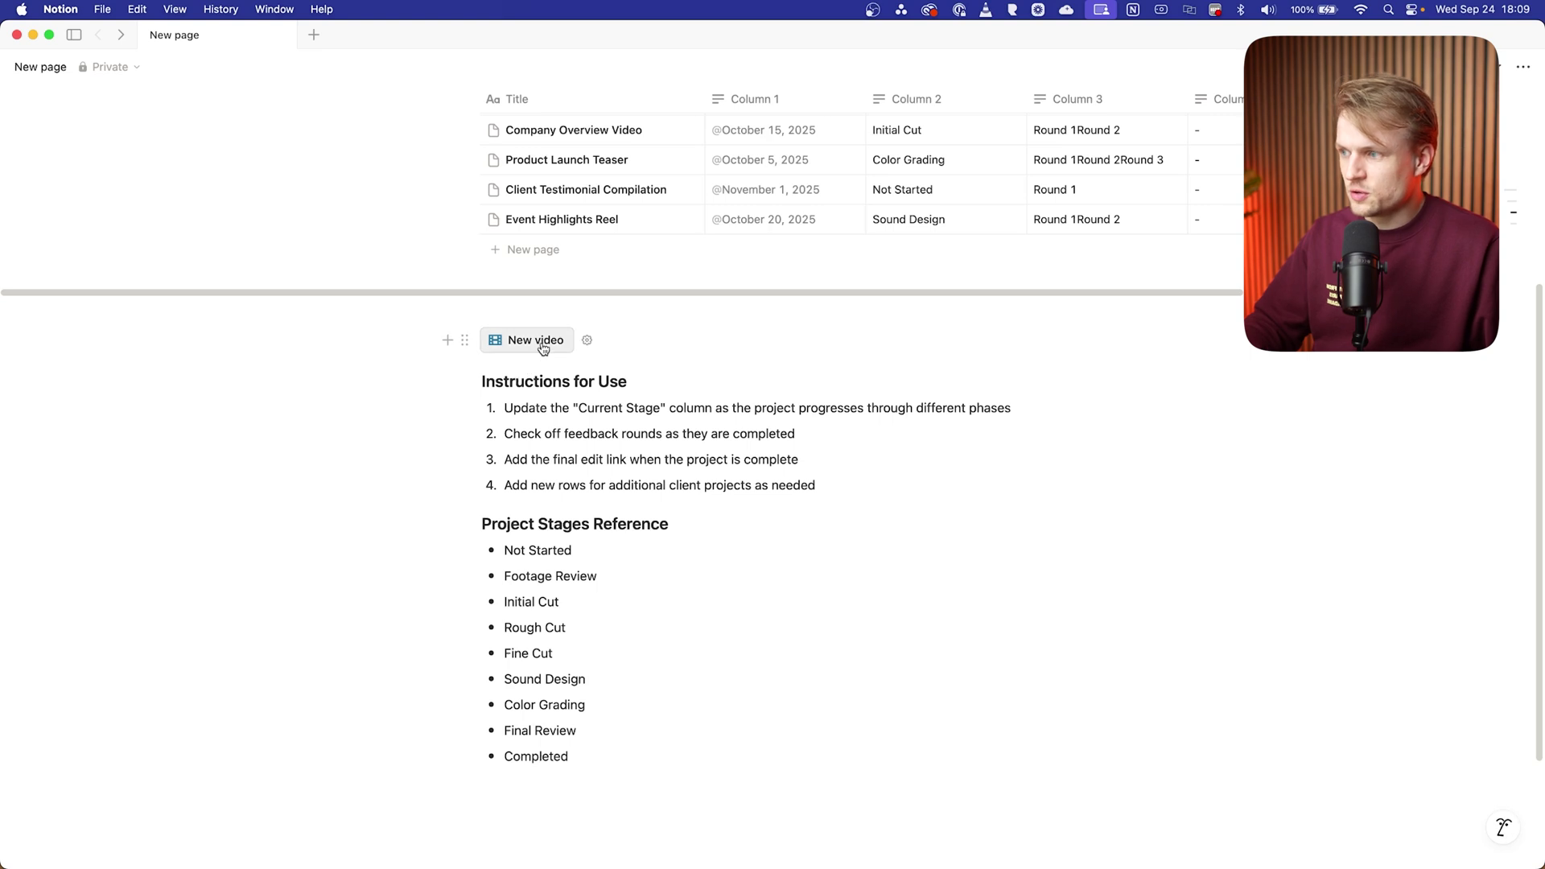
- Test the New video button and close the new page preview
scroll(521, 382, "up", 5)
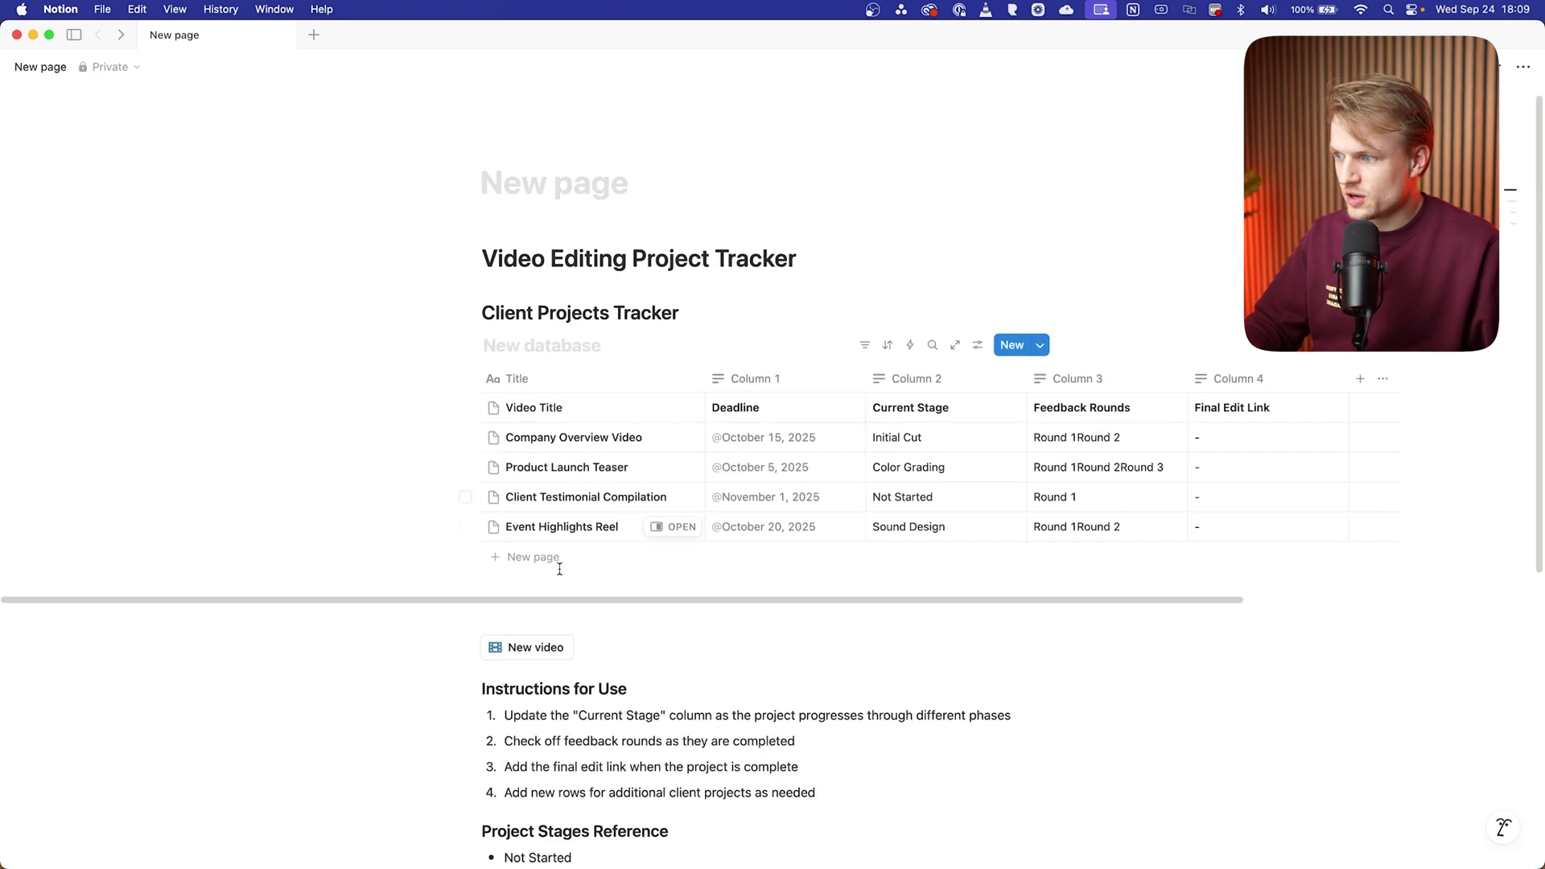
left_click(522, 648)
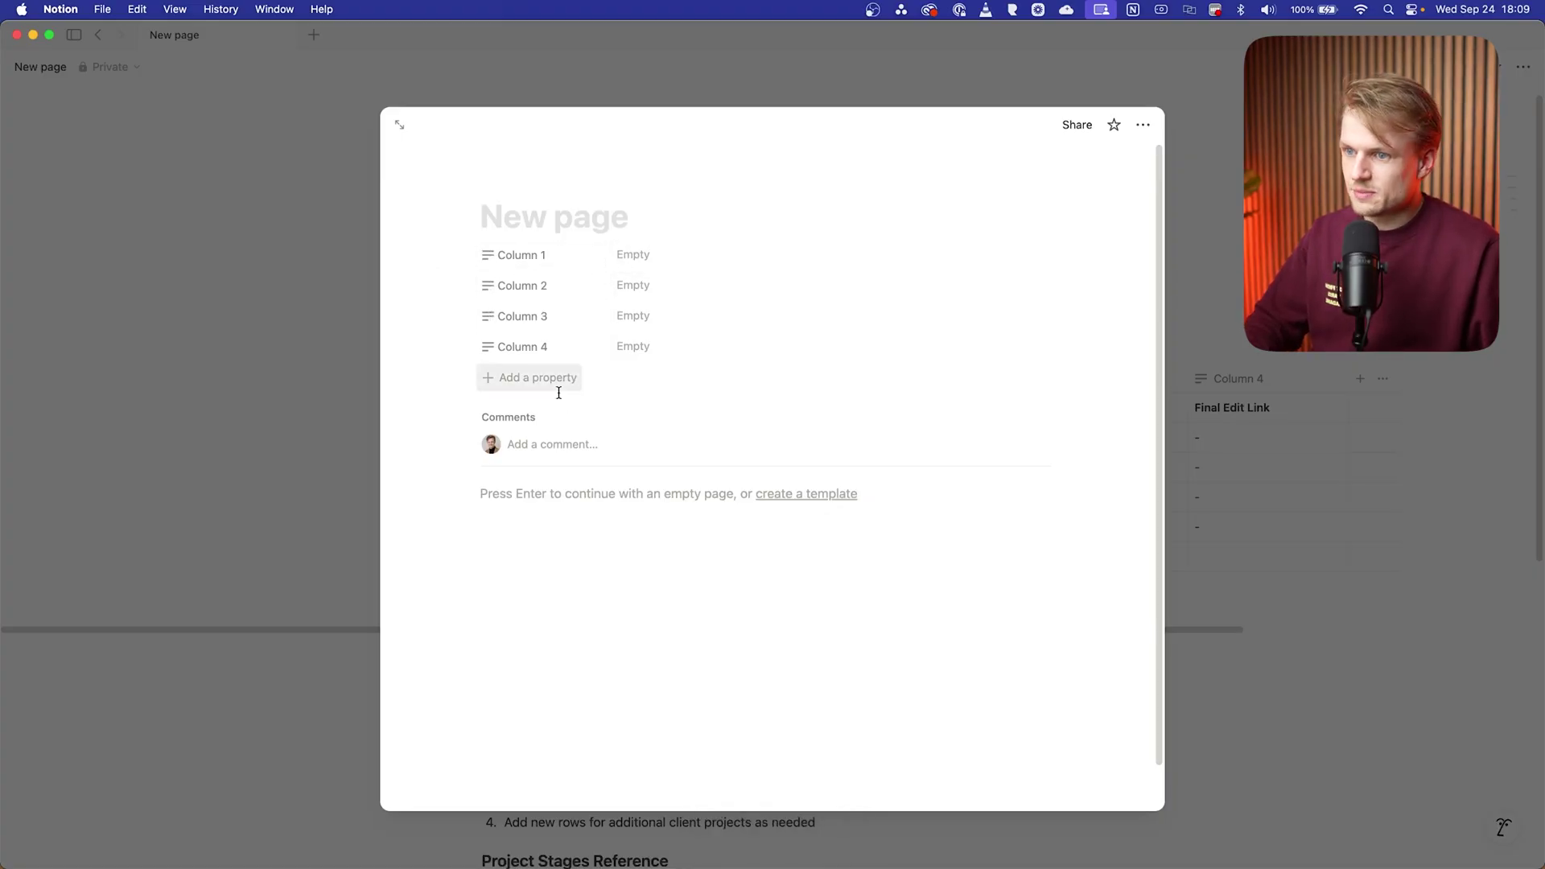
left_click(1291, 414)
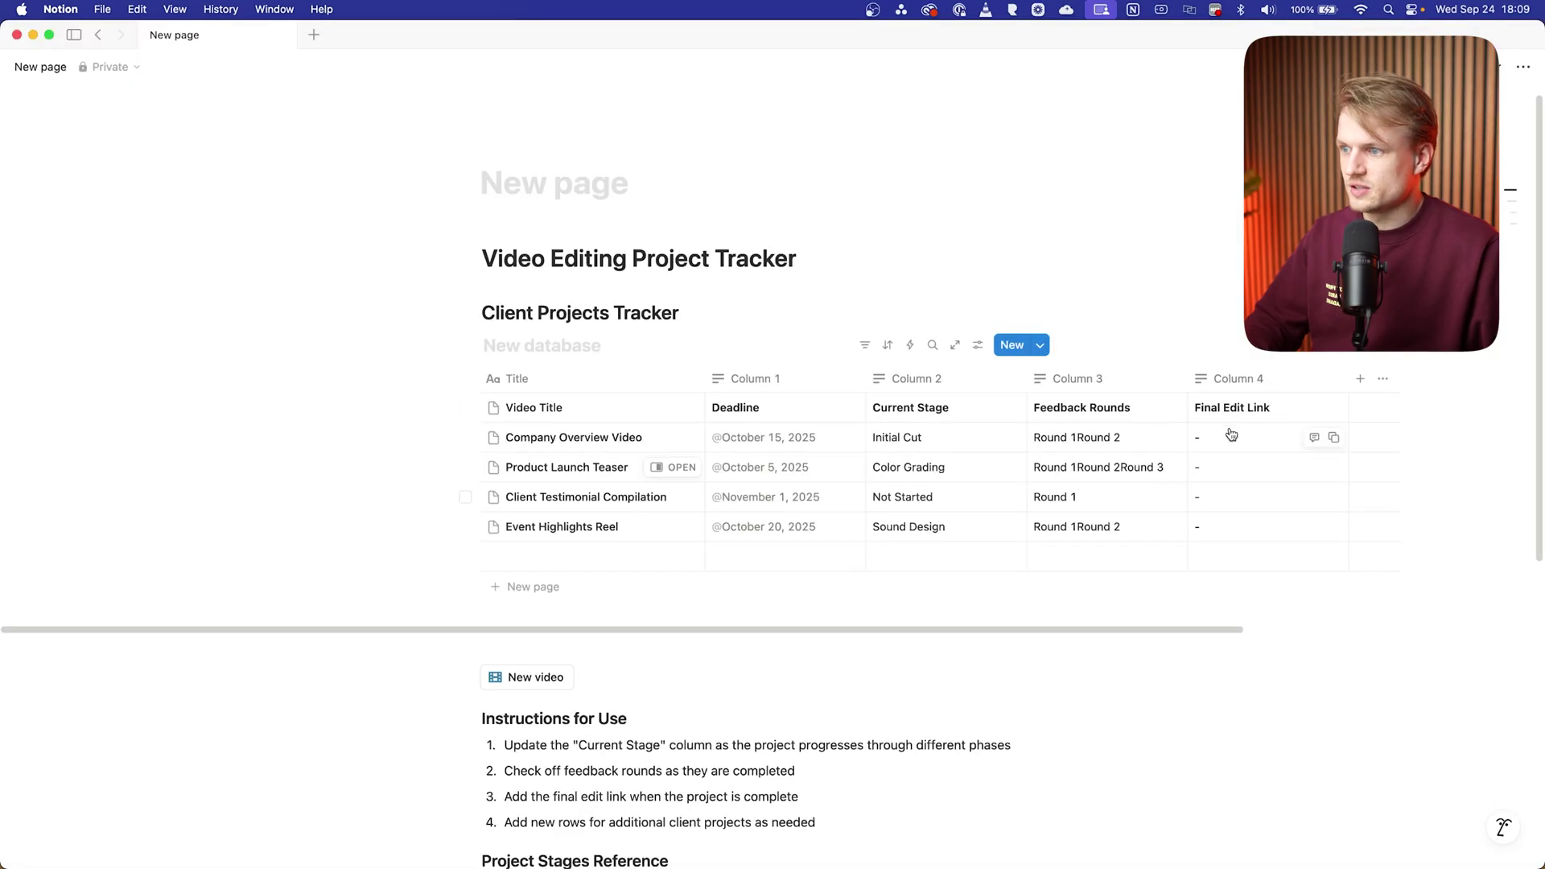
- Rename Column 1 to 'Deadline' and Column 2 to 'Current Stage'
left_click(770, 384)
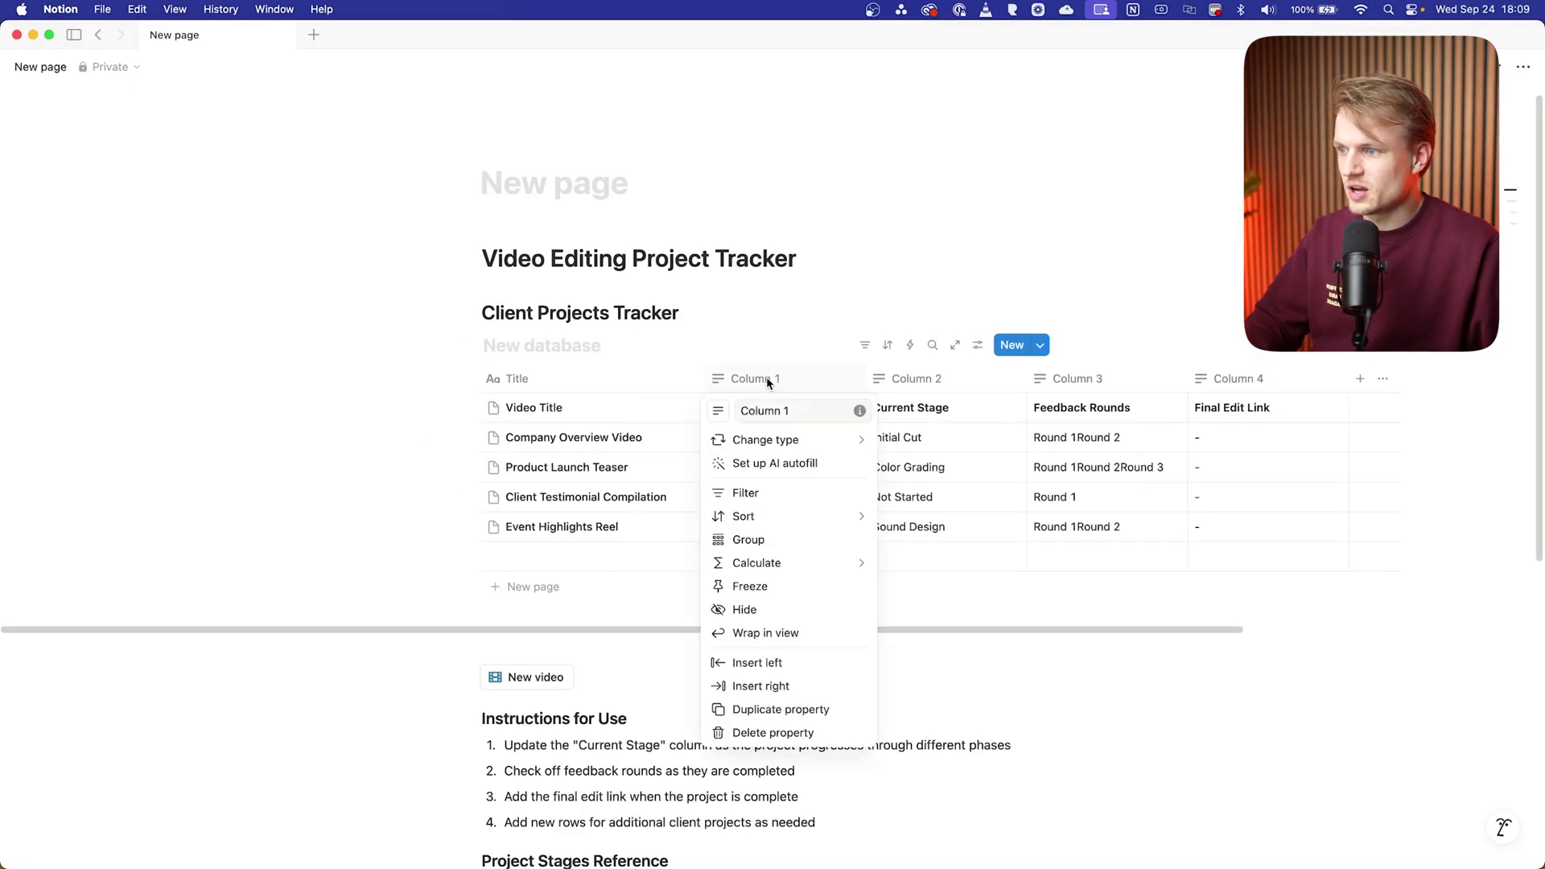
triple_click(797, 413)
type("Dead")
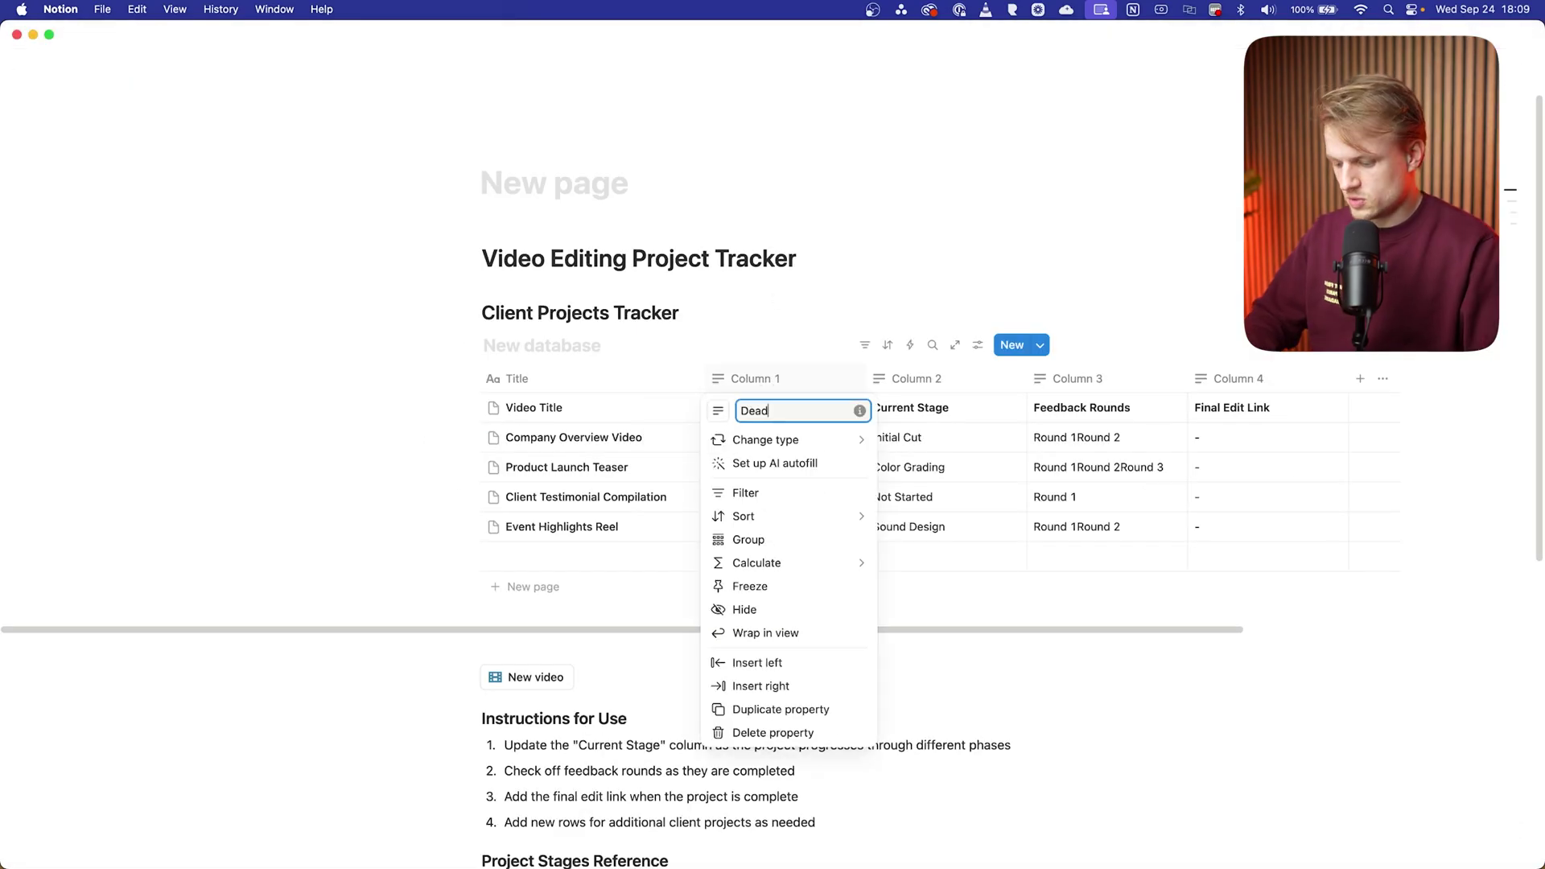
type("line")
key("Return")
left_click(953, 383)
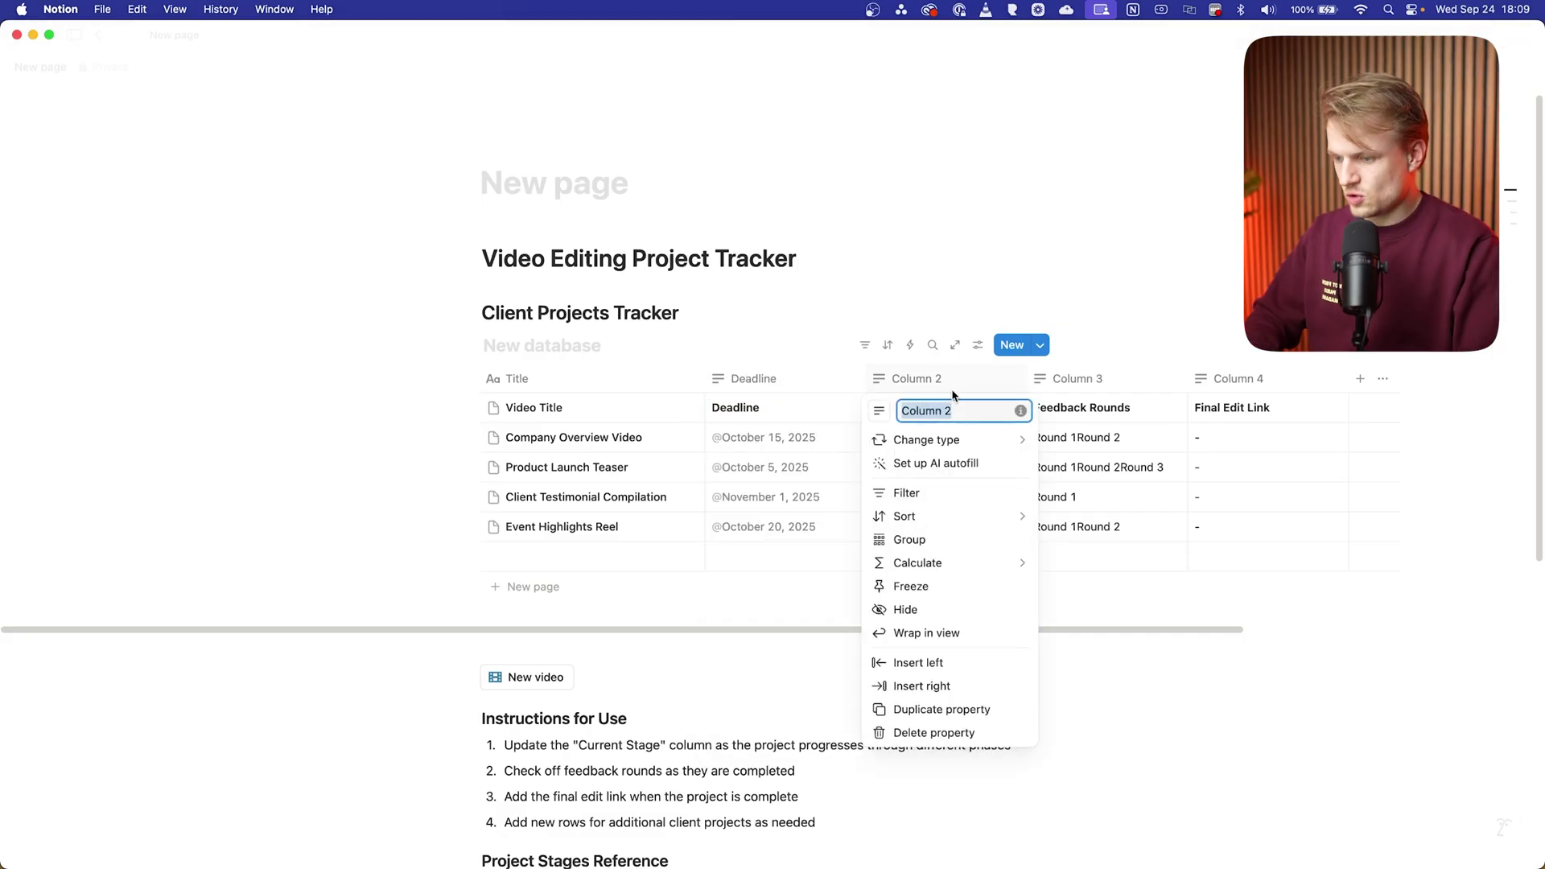
type("Cur")
type("rent Stage")
key("Return")
- Rename Column 3 to 'Feedback rounds' and Column 4 to 'Final edit link'
left_click(1114, 373)
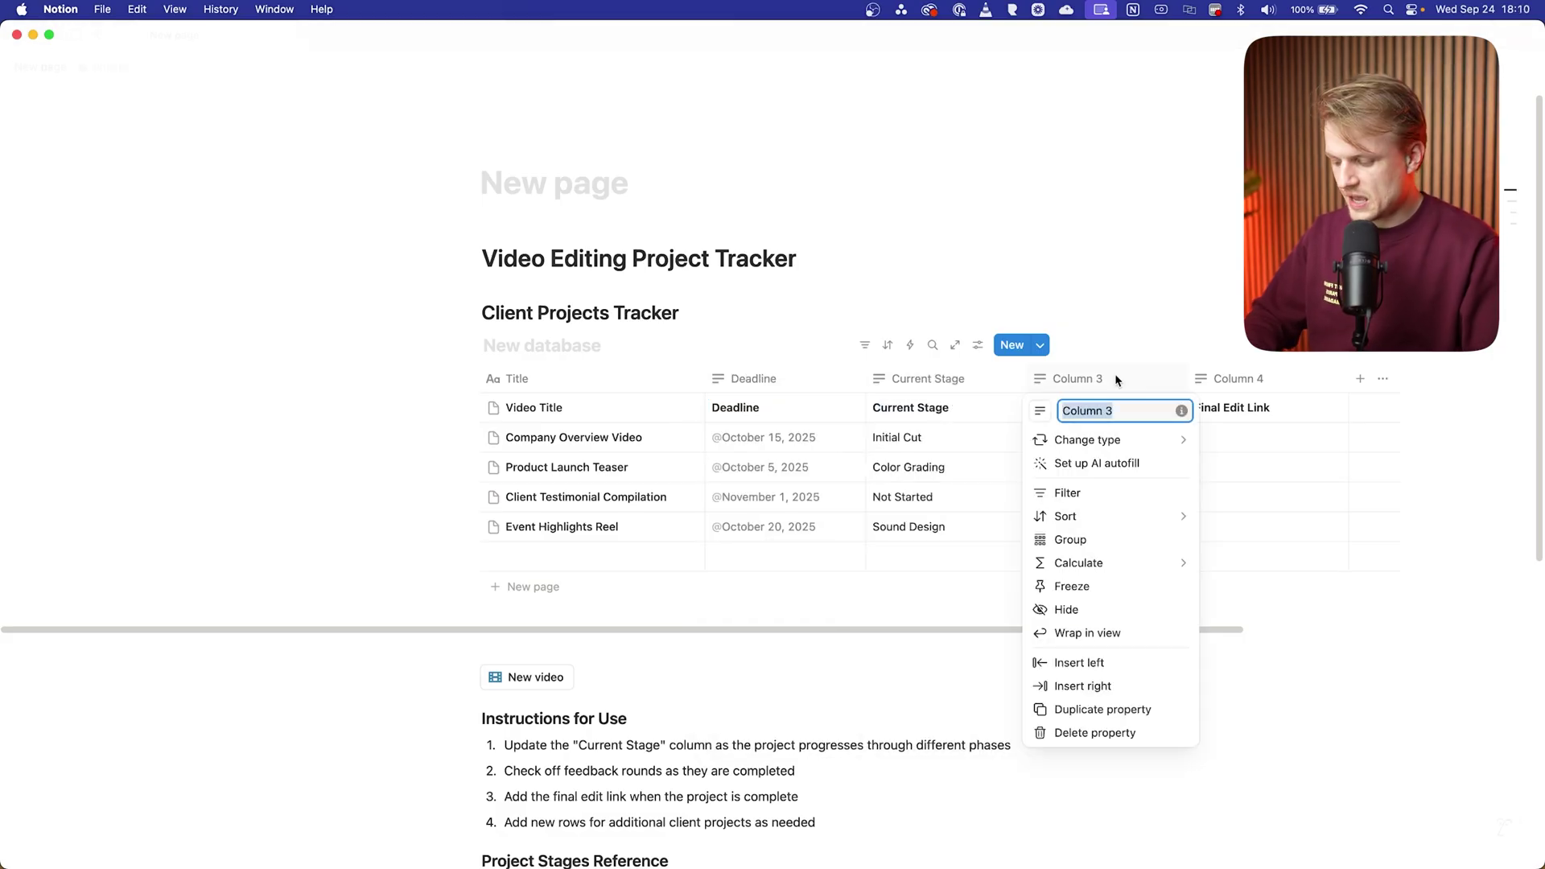
type("Feedva")
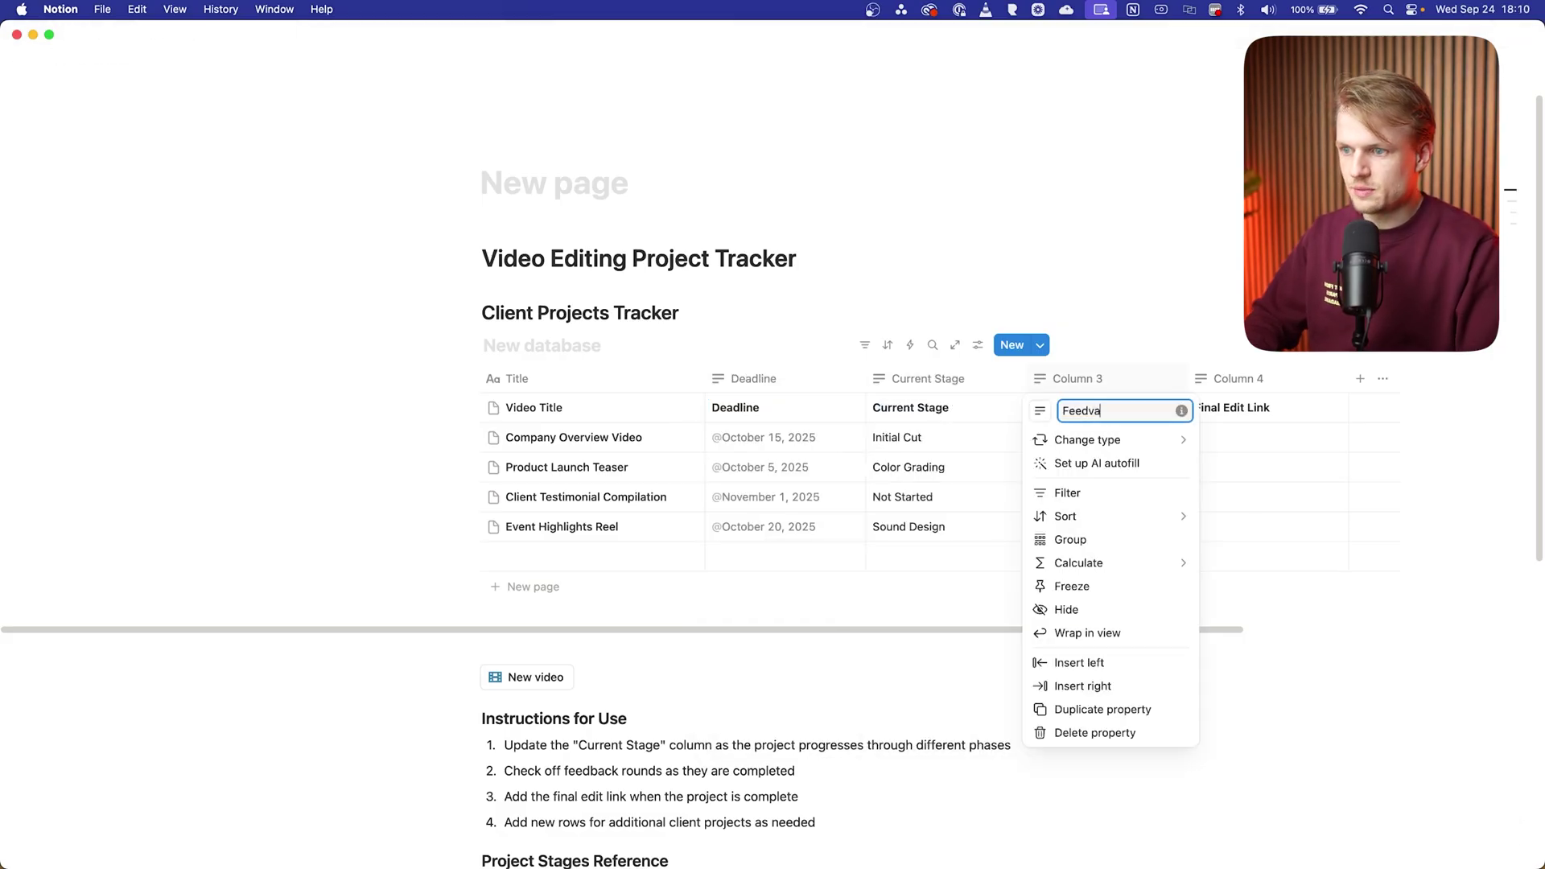
type("back rounds")
key("Return")
left_click(1261, 378)
type("Final edit link")
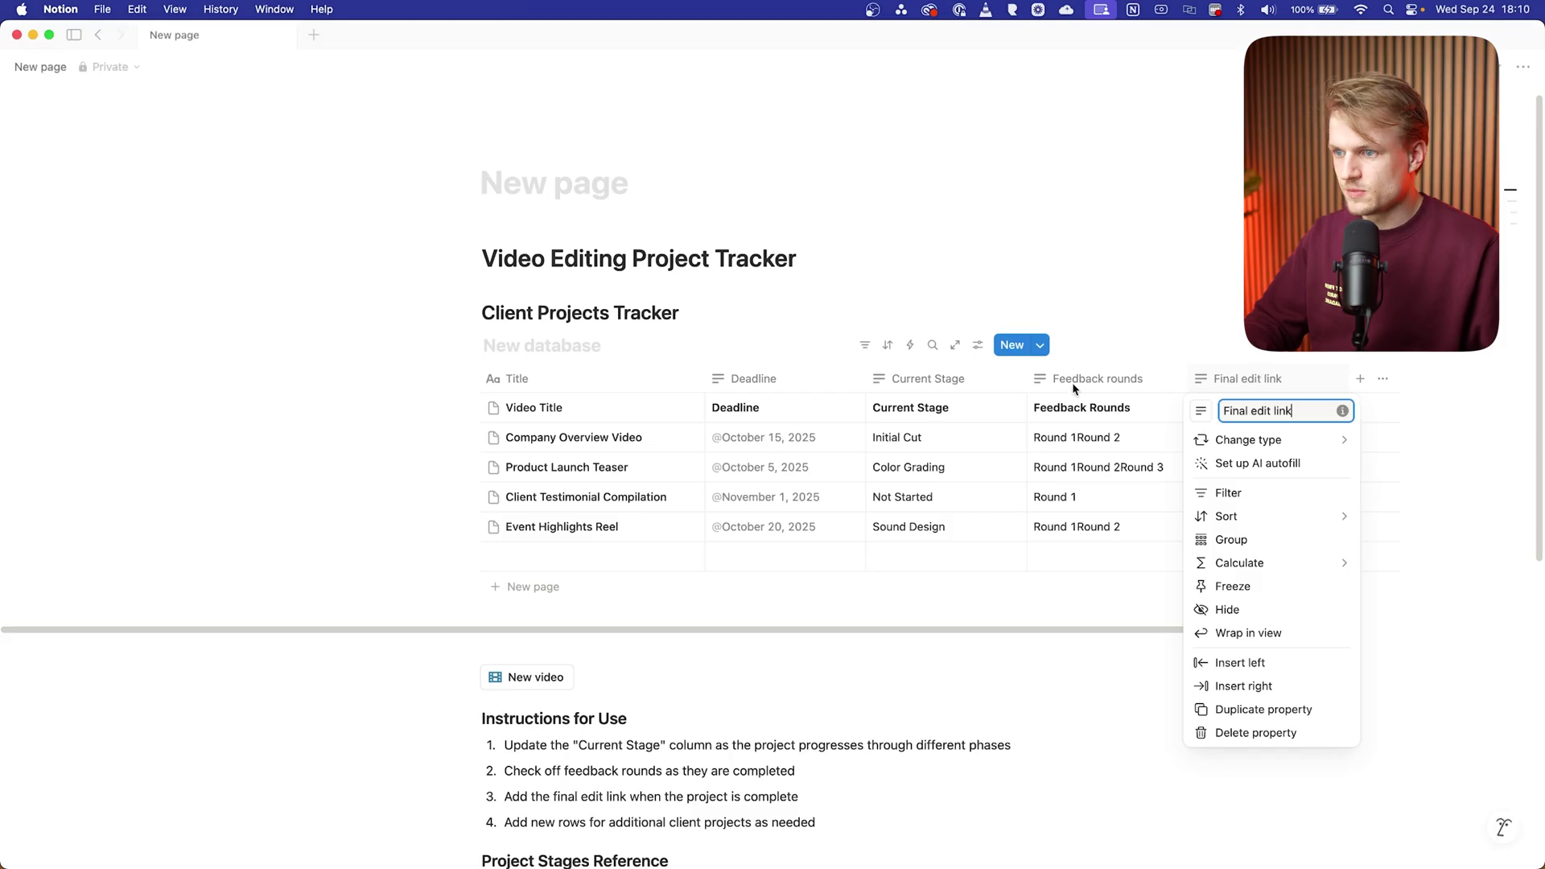
key("Return")
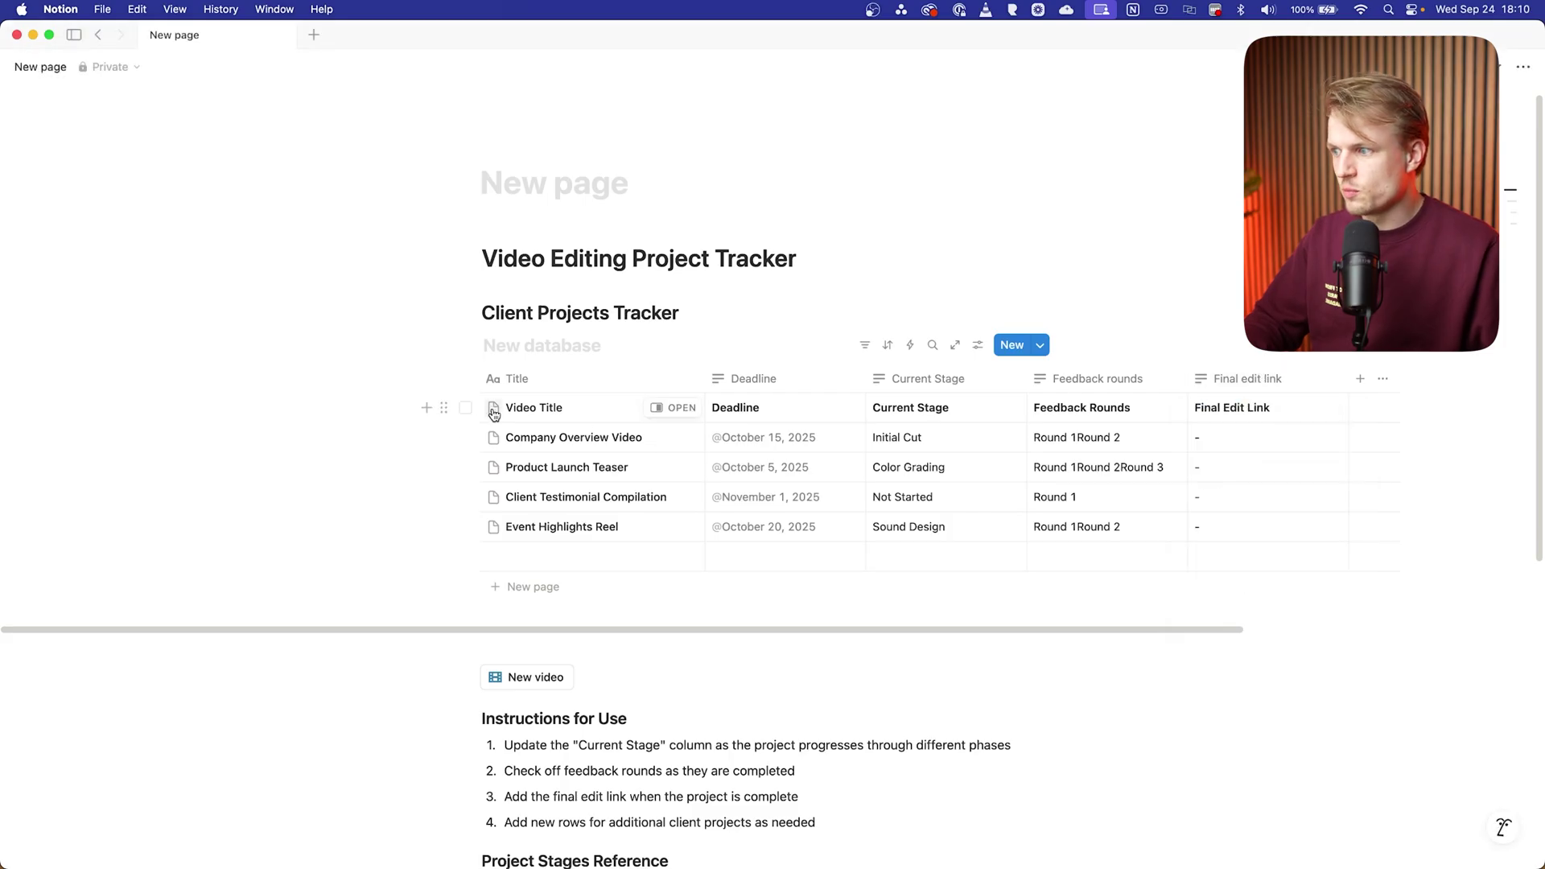
- Delete the leftover Video Title header row from the database
left_click(455, 409)
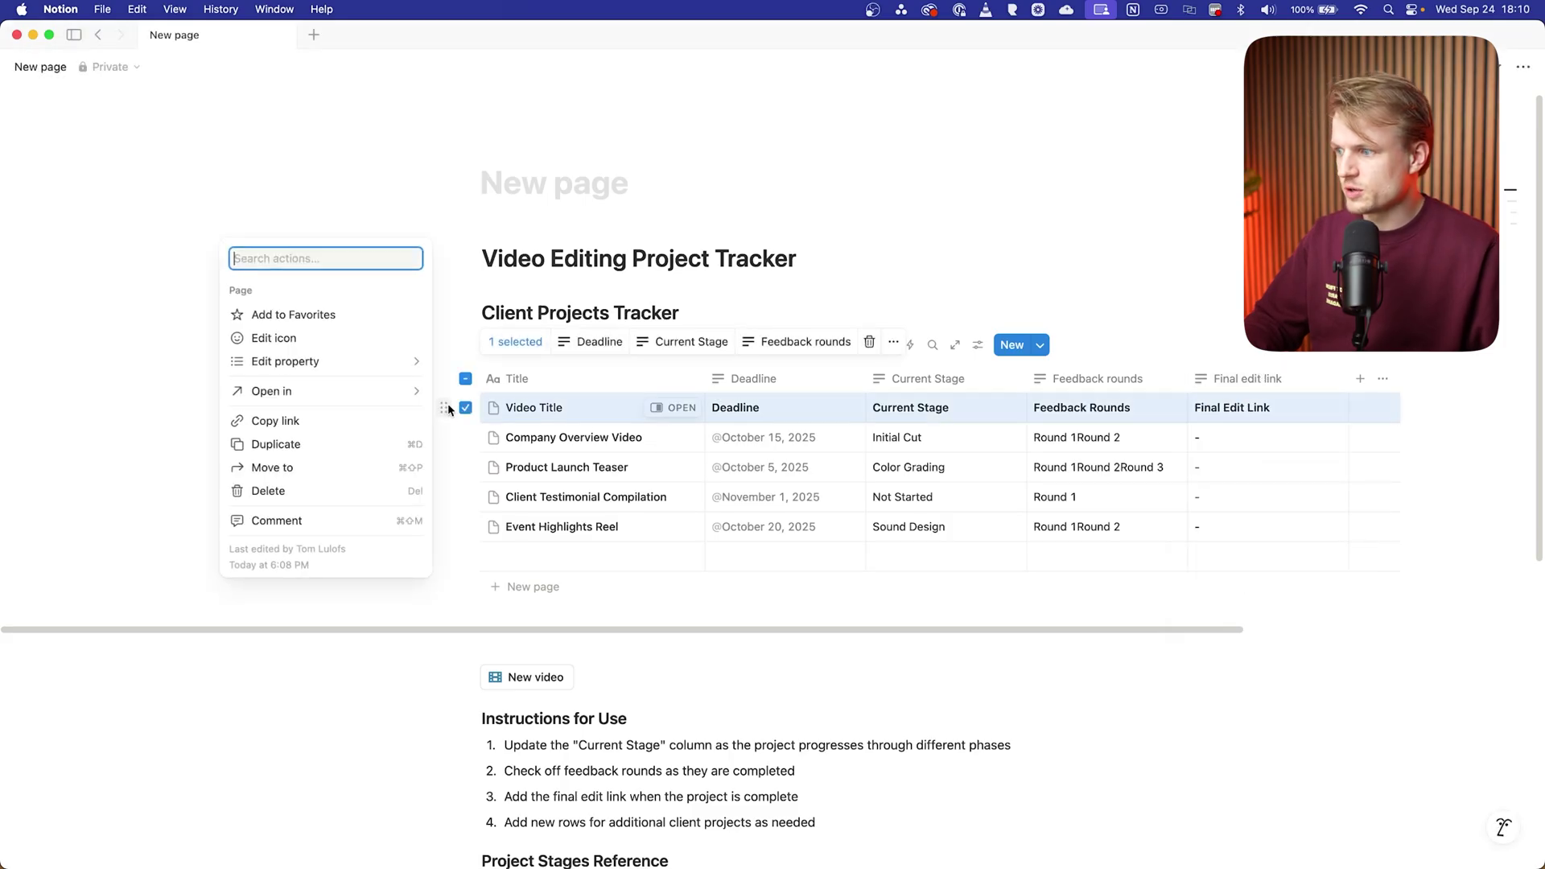
left_click(271, 492)
left_click(636, 675)
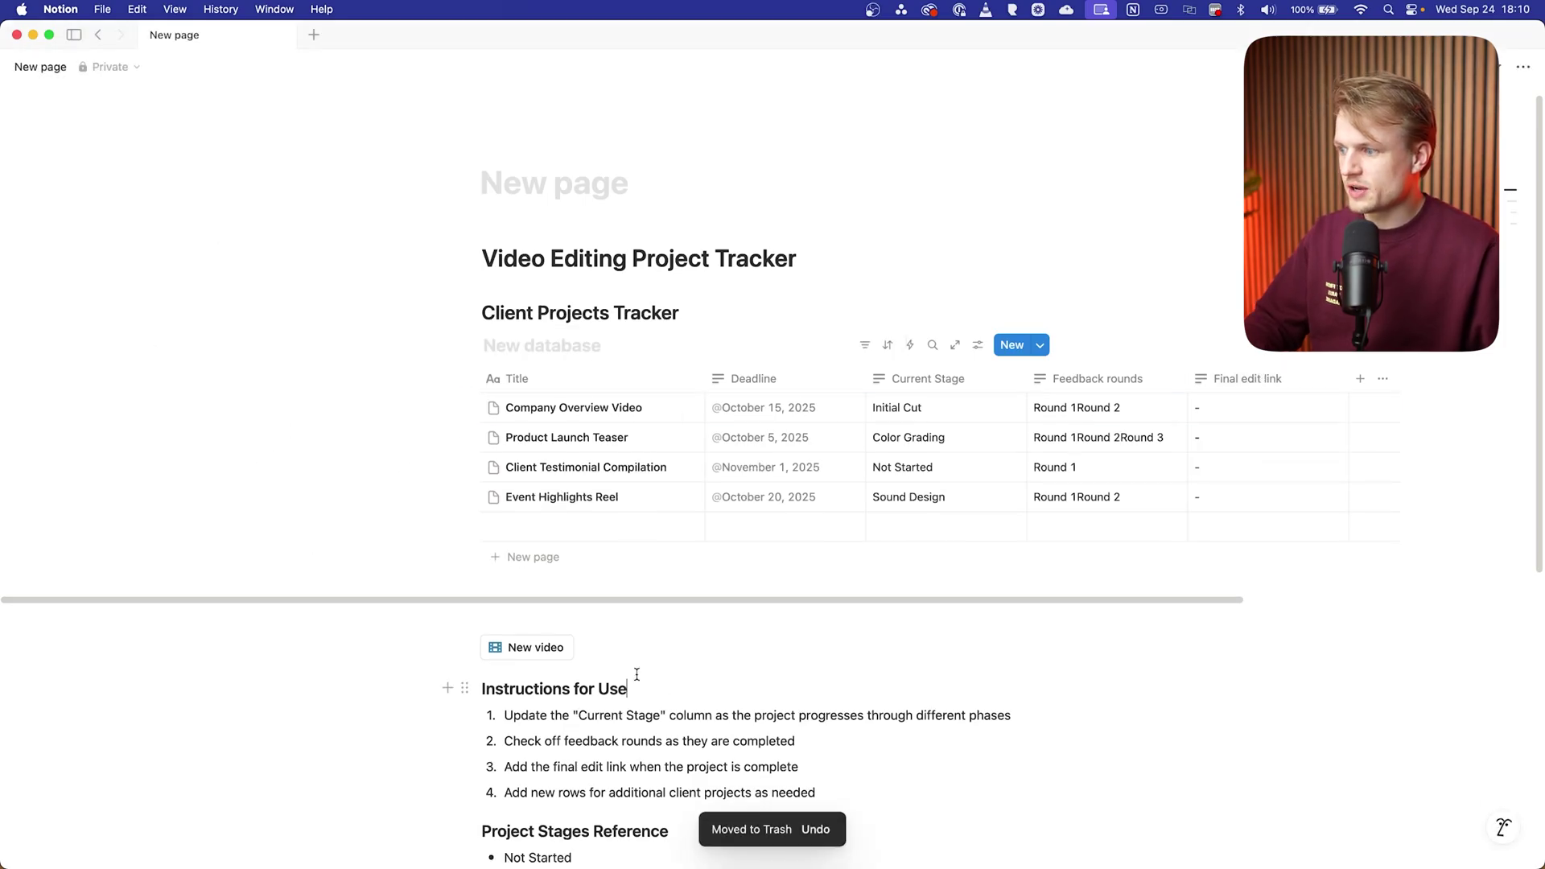
- Create a new video entry with the New video button and type a title for it
left_click(515, 648)
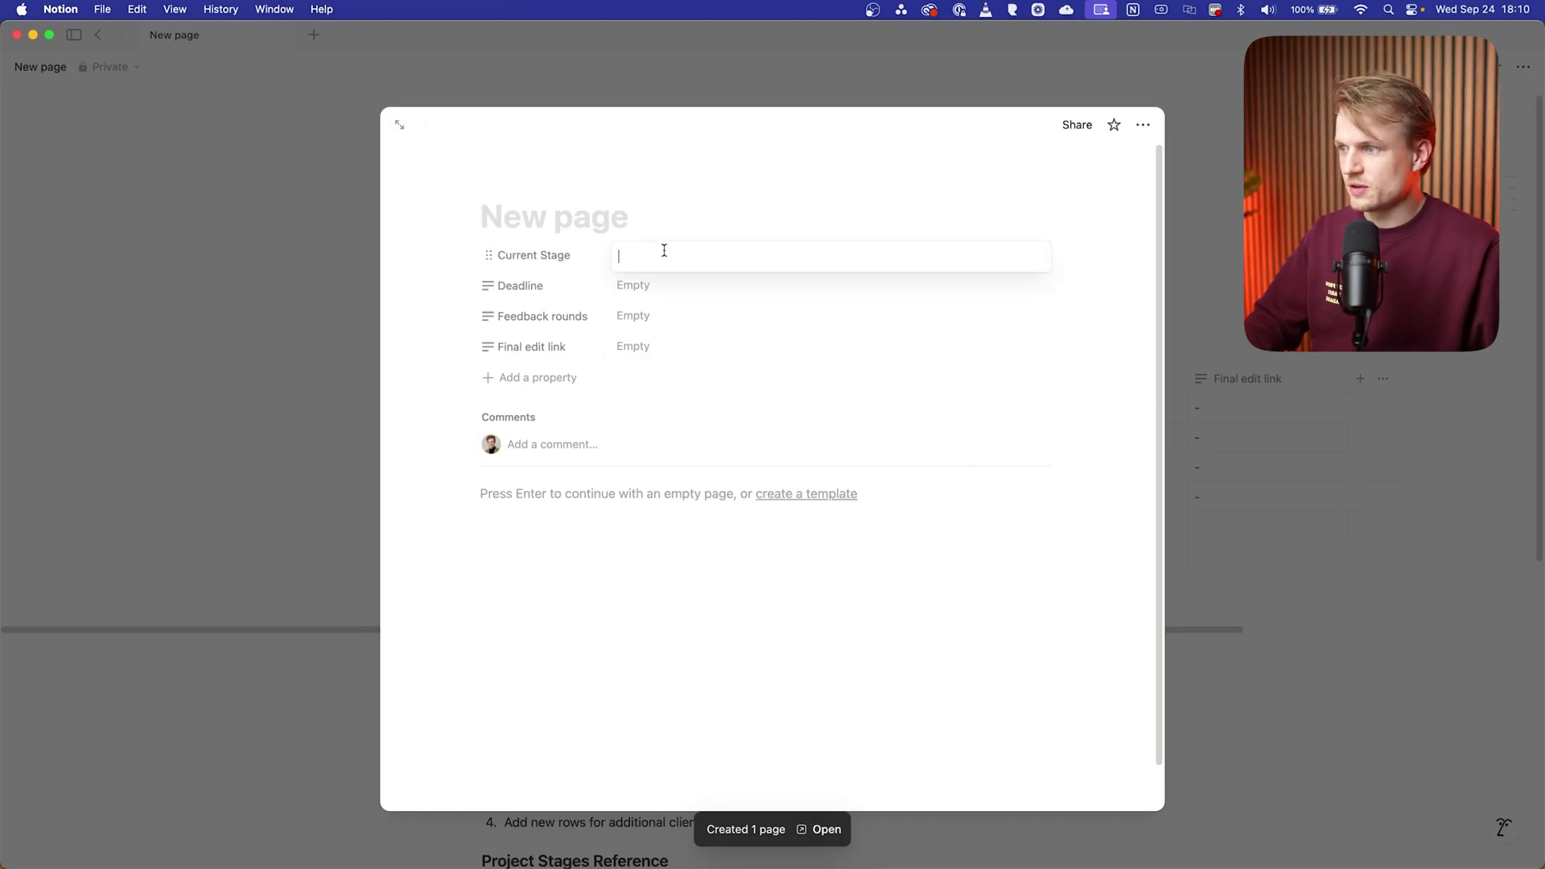
left_click(620, 218)
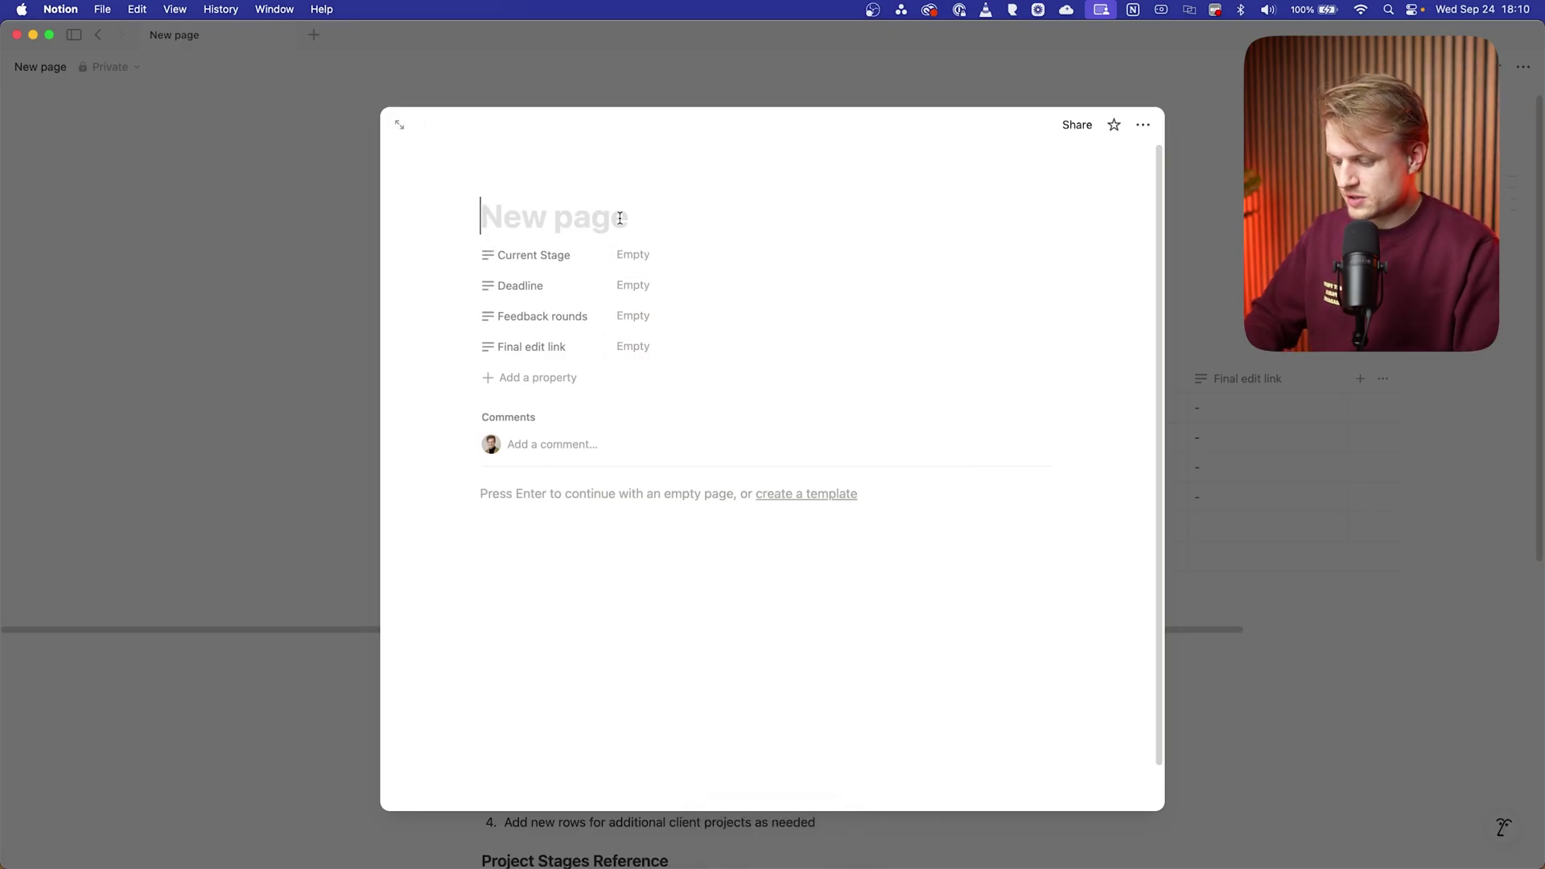
type("V")
type("ew")
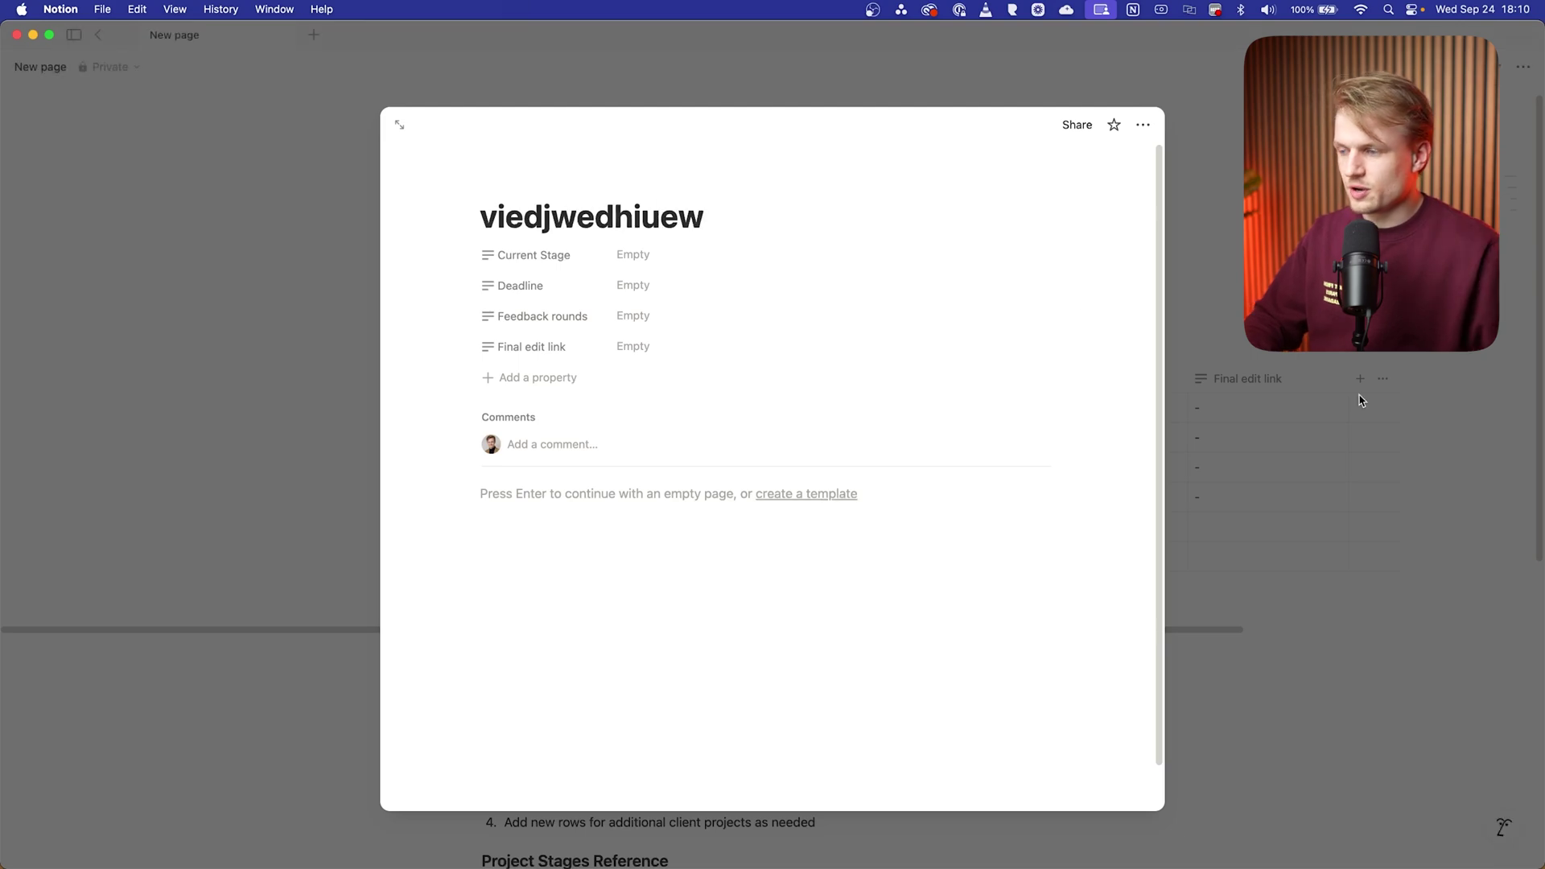